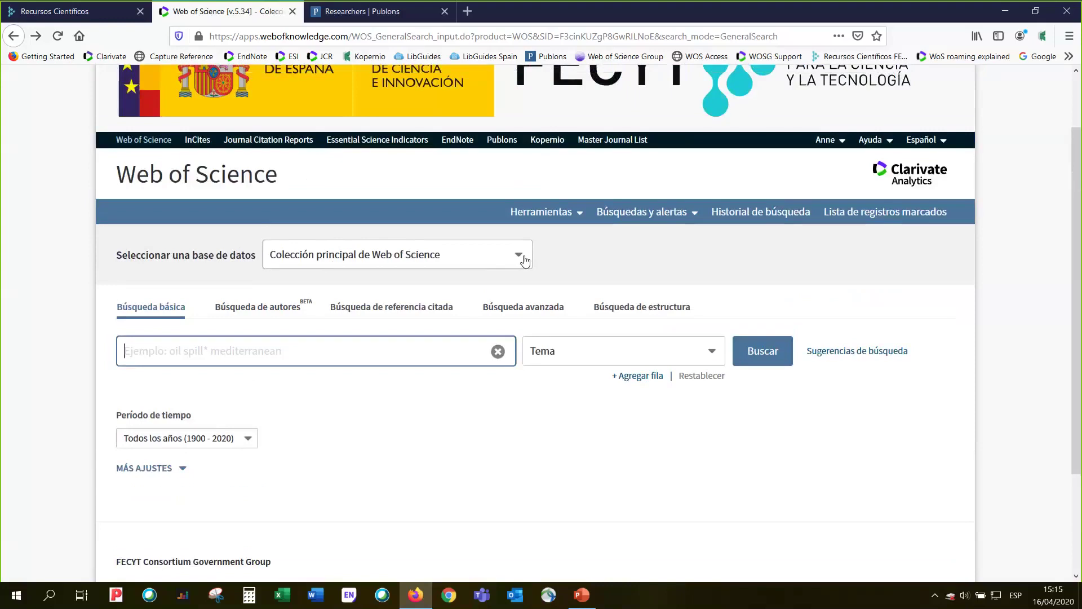
Open the author search by name (Búsqueda de autores) for the Web of Science Core Collection
{"action": "scroll", "coordinate": [248, 313], "scroll_direction": "down", "scroll_amount": 1}
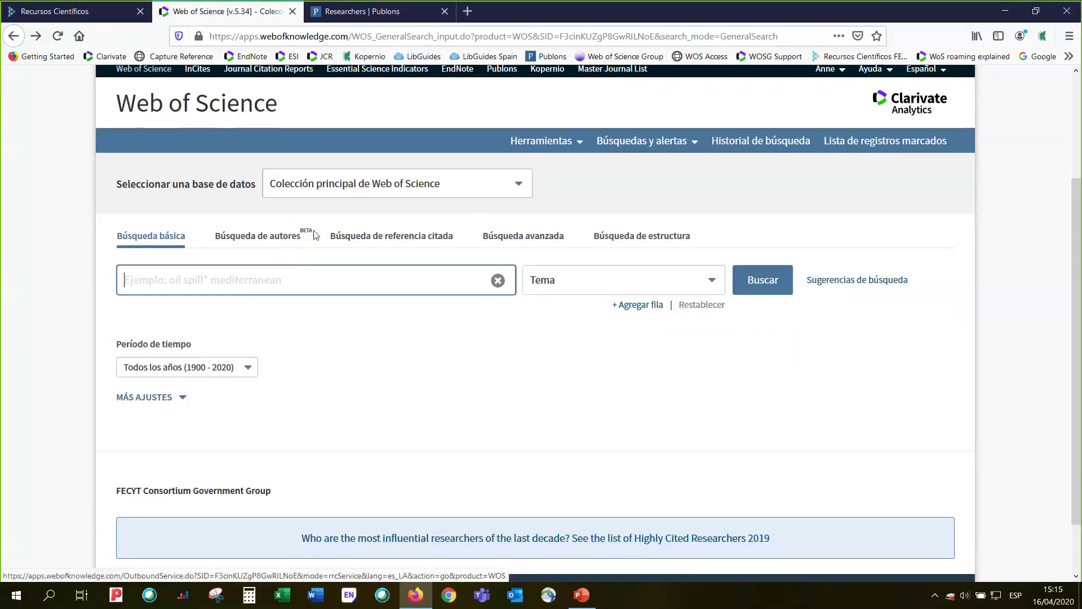
{"action": "left_click", "coordinate": [272, 239]}
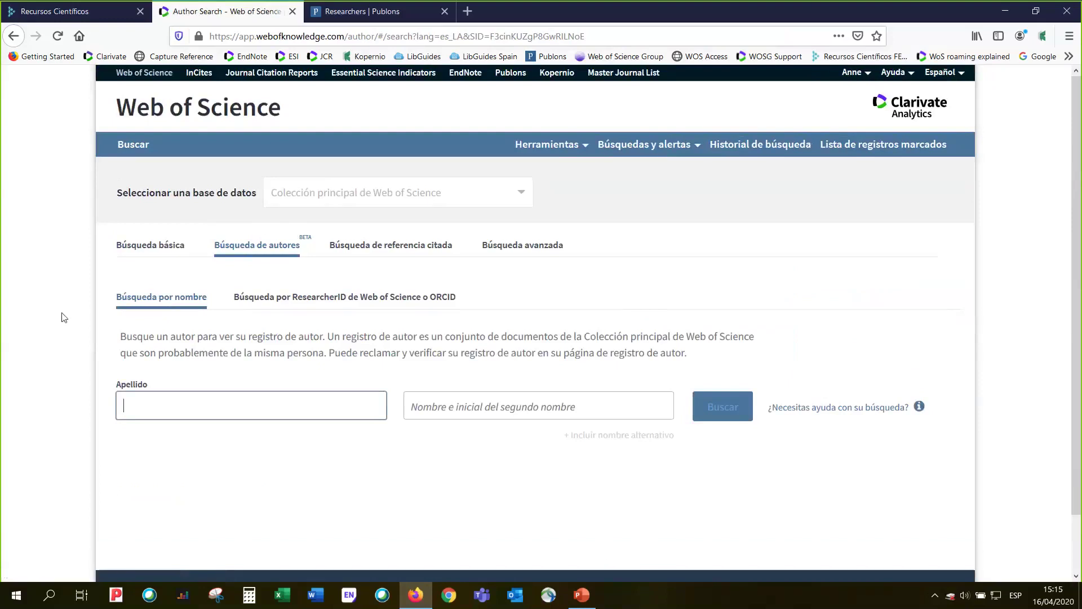
{"action": "scroll", "coordinate": [64, 318], "scroll_direction": "down", "scroll_amount": 1}
{"action": "scroll", "coordinate": [63, 317], "scroll_direction": "down", "scroll_amount": 1}
{"action": "scroll", "coordinate": [64, 317], "scroll_direction": "up", "scroll_amount": 2}
Switch to the Publons researchers list and filter it by the institution Universidad de Extremadura
{"action": "left_click", "coordinate": [328, 12]}
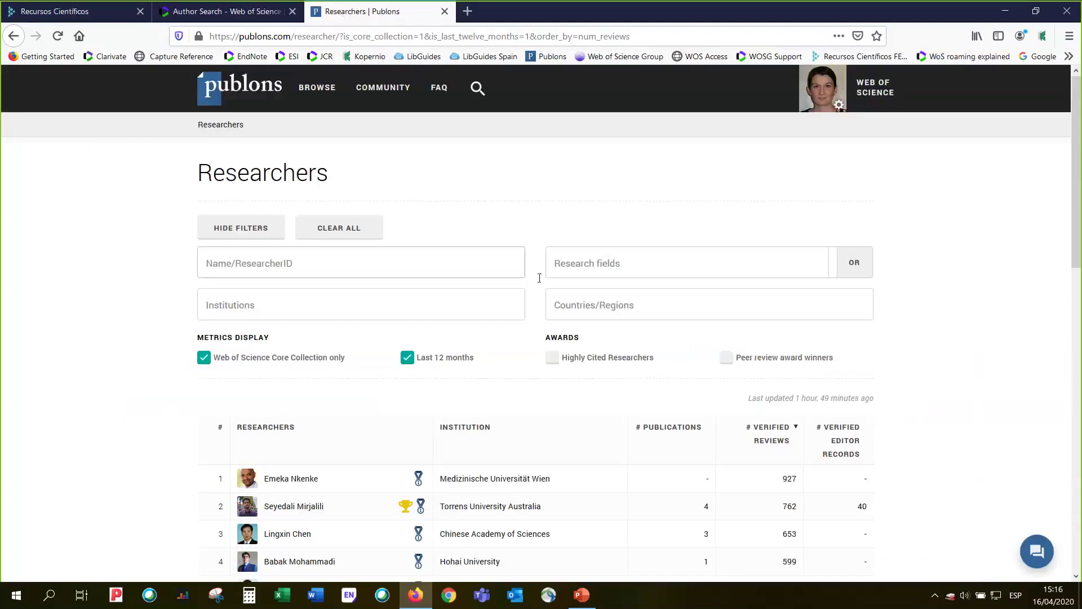
{"action": "left_click", "coordinate": [579, 308]}
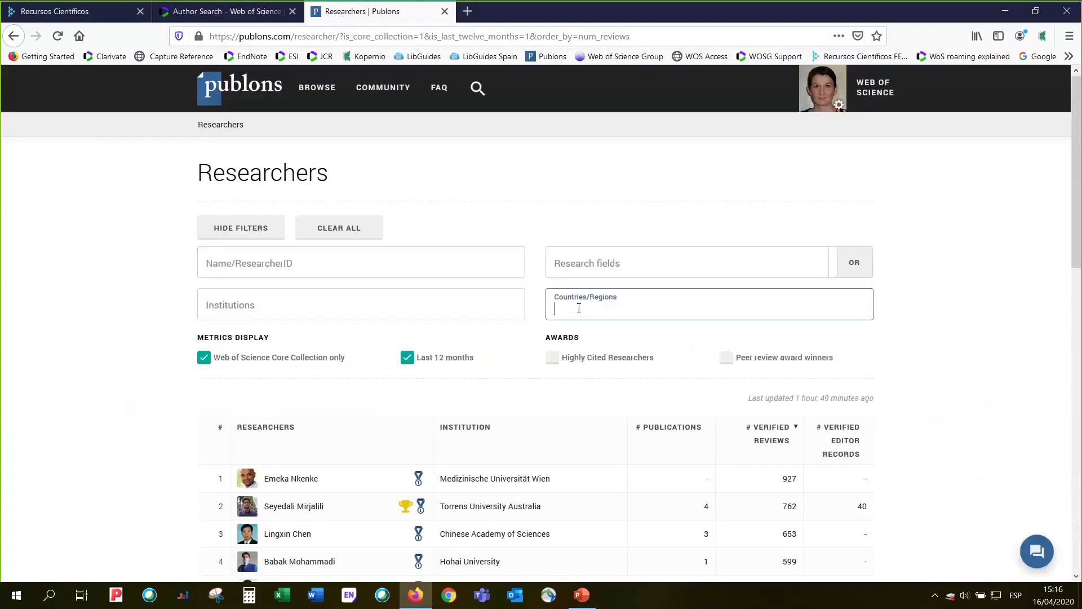
{"action": "left_click", "coordinate": [427, 312]}
{"action": "type", "text": "extre"}
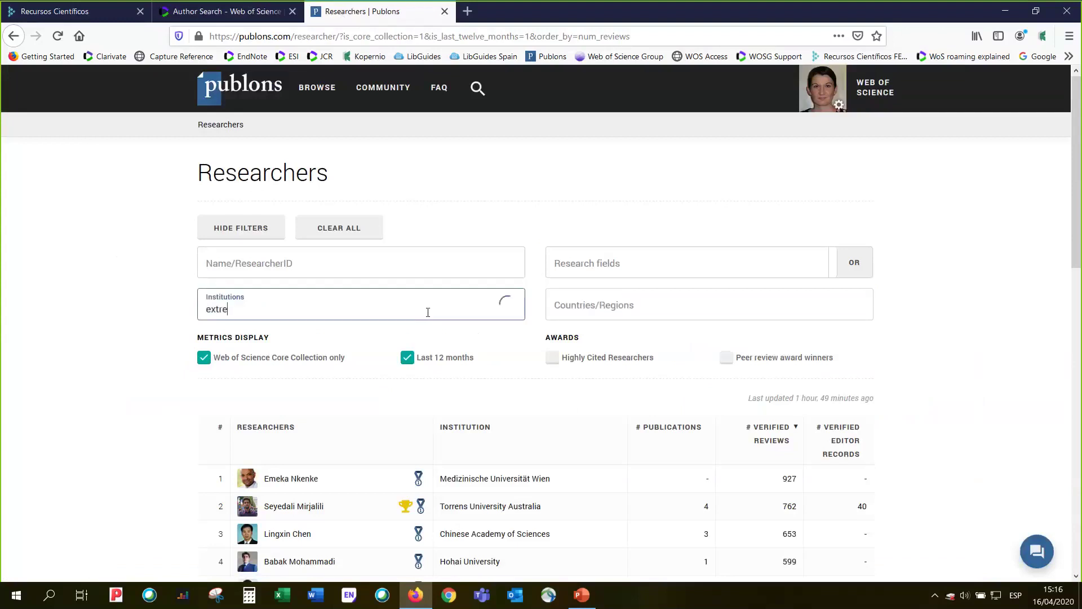
{"action": "type", "text": "ma"}
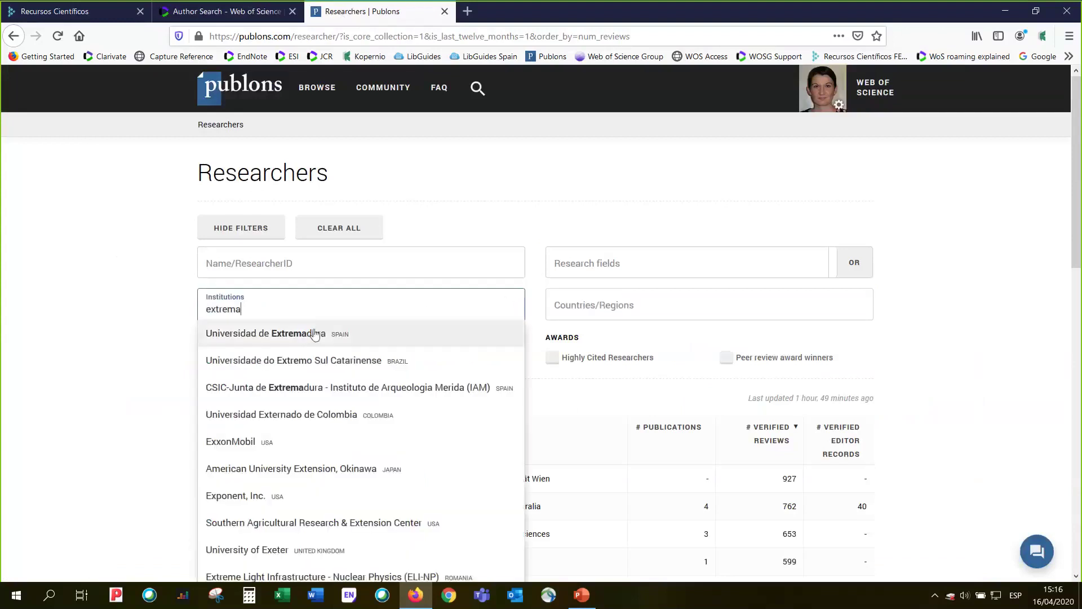
{"action": "left_click", "coordinate": [288, 339]}
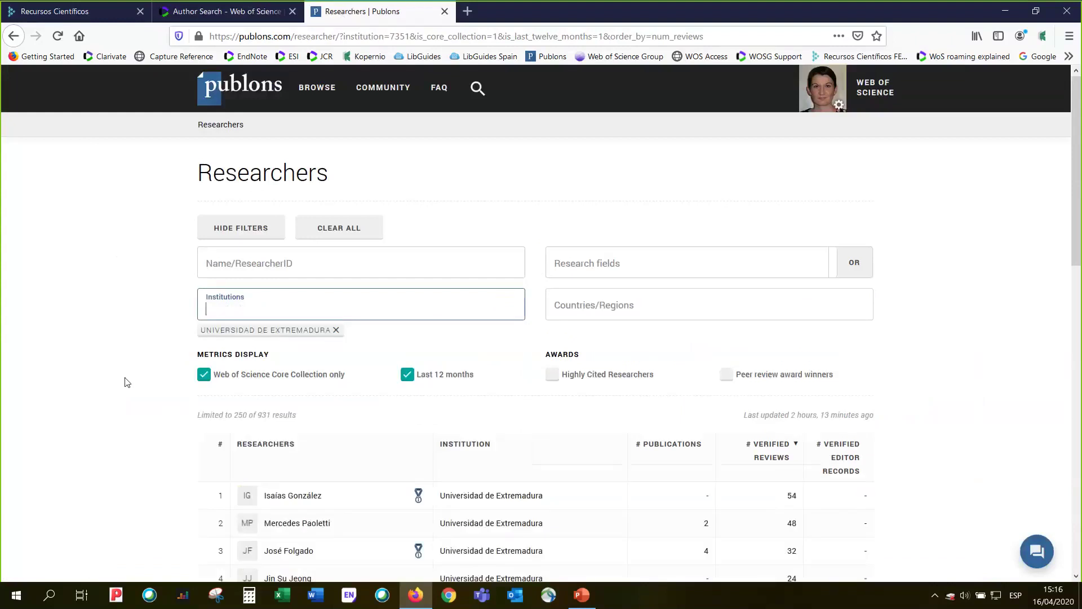
Sort the researchers by number of publications and remove the last 12 months restriction from the metrics
{"action": "left_click", "coordinate": [675, 448]}
{"action": "left_click", "coordinate": [407, 375]}
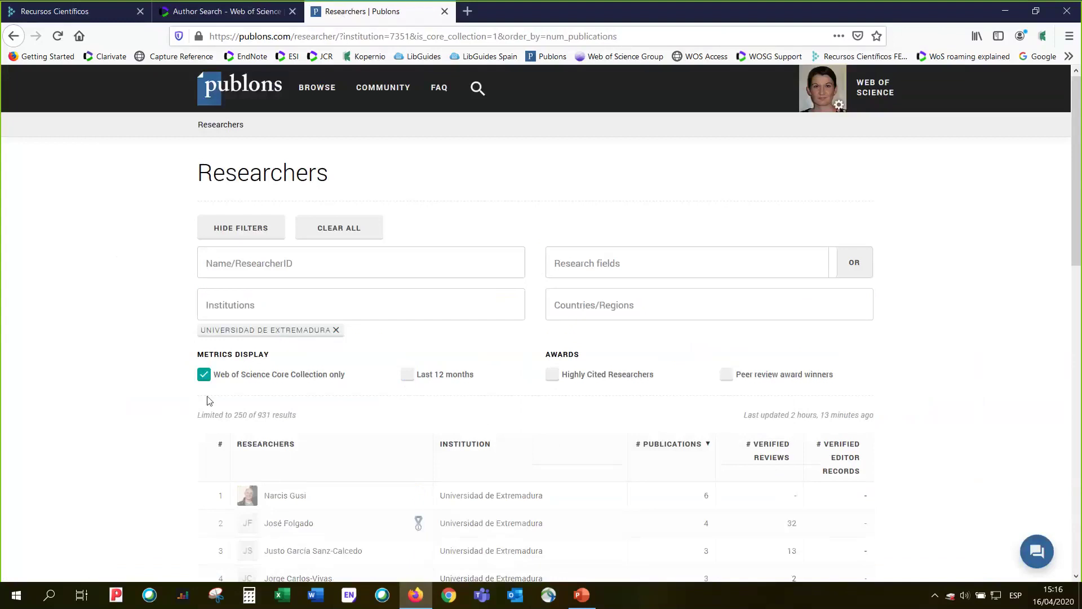
{"action": "scroll", "coordinate": [119, 423], "scroll_direction": "down", "scroll_amount": 1}
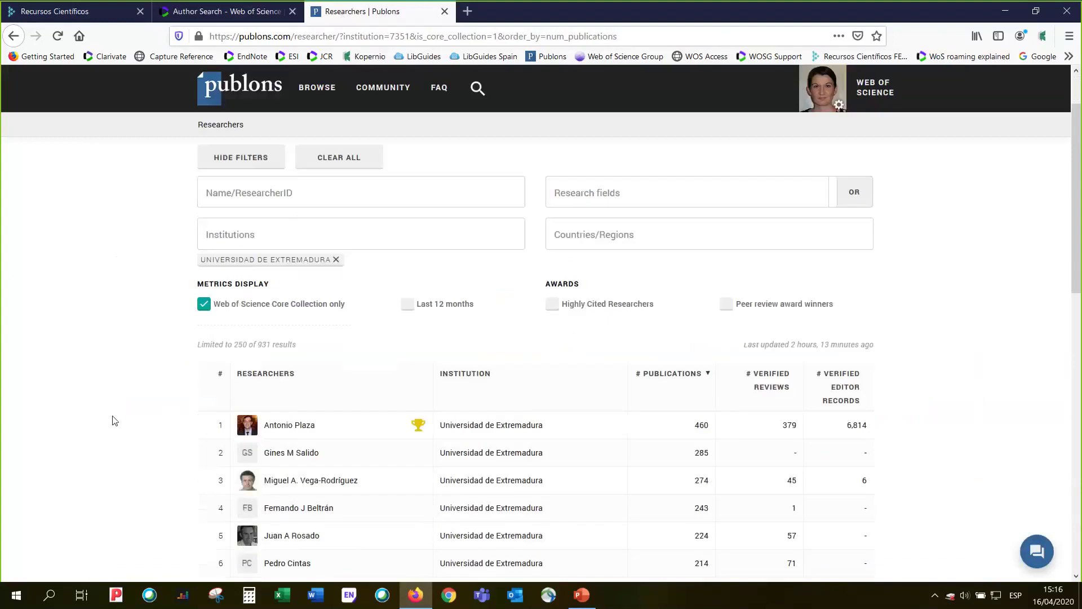
{"action": "scroll", "coordinate": [114, 420], "scroll_direction": "down", "scroll_amount": 1}
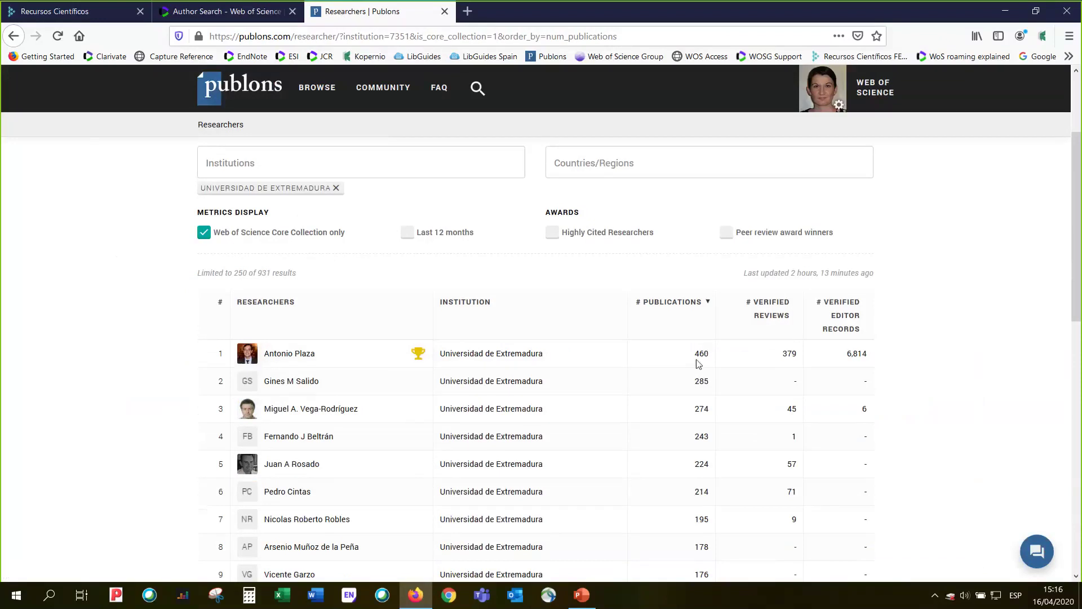
{"action": "scroll", "coordinate": [602, 362], "scroll_direction": "up", "scroll_amount": 1}
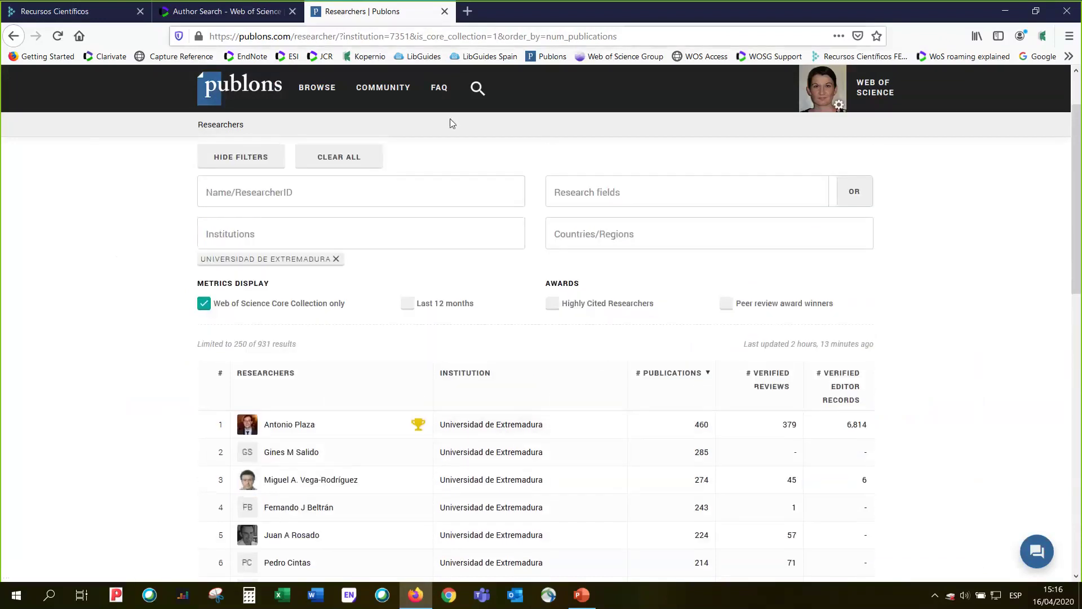
Return to the Web of Science author search and search for the top-ranked Publons researcher by surname and suggested first name
{"action": "left_click", "coordinate": [228, 11]}
{"action": "type", "text": "pla"}
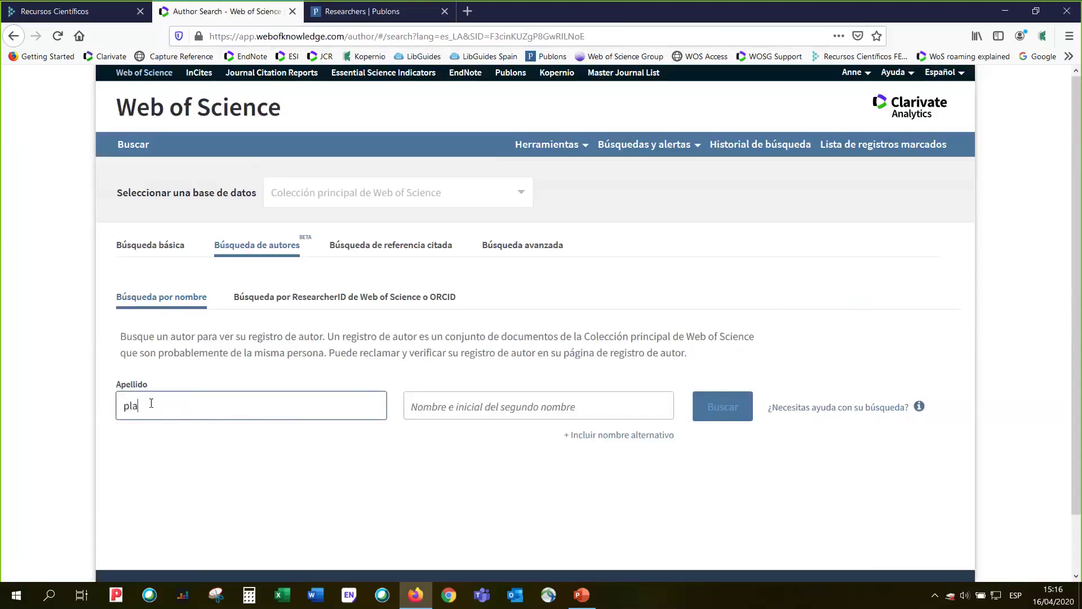
{"action": "type", "text": "za"}
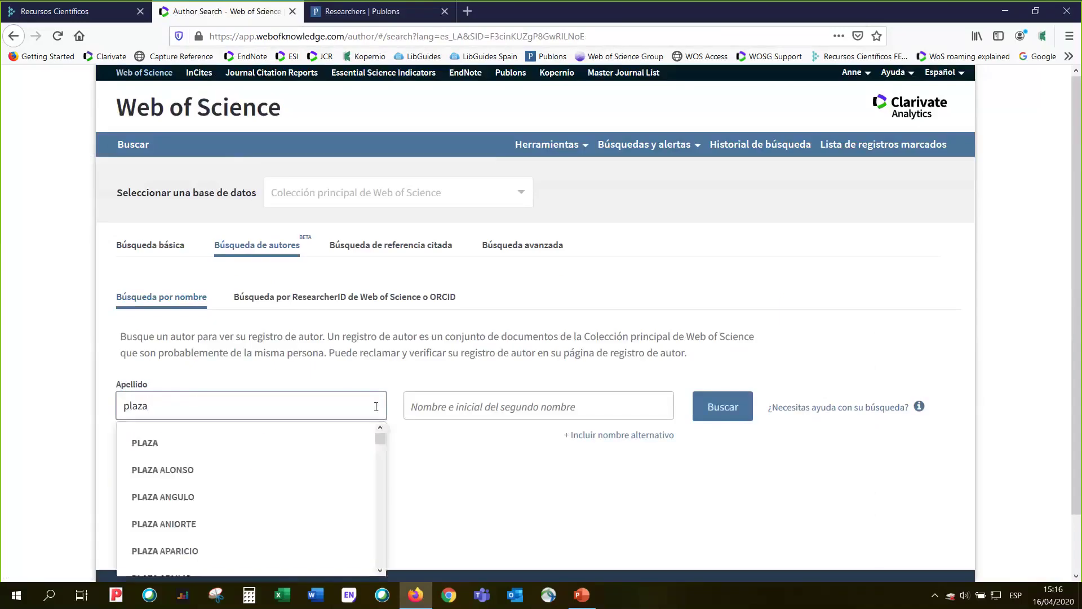
{"action": "left_click_drag", "start_coordinate": [378, 443], "coordinate": [367, 416]}
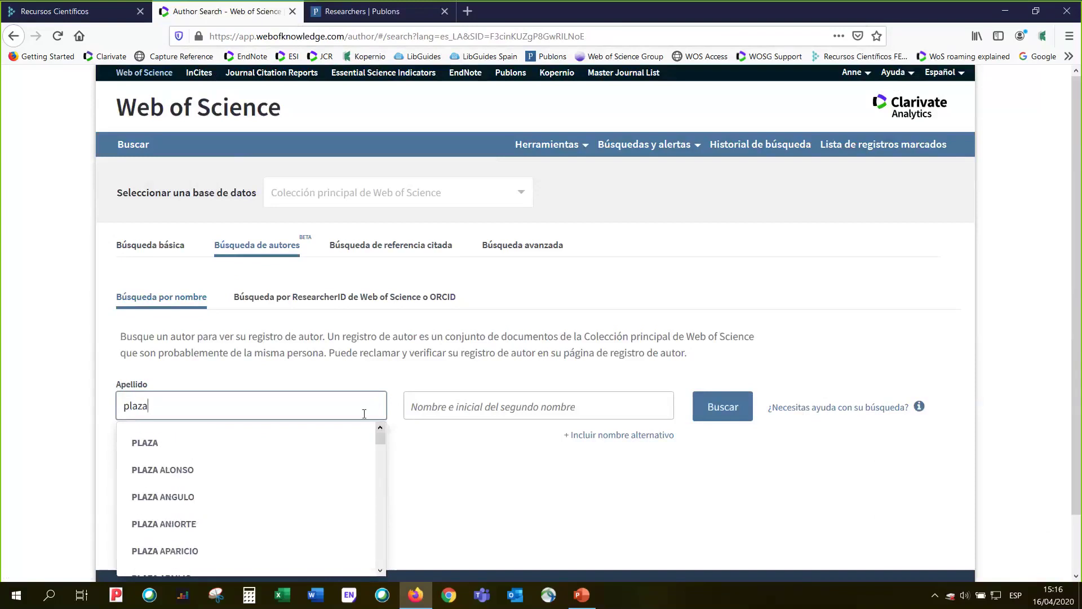
{"action": "left_click", "coordinate": [413, 404]}
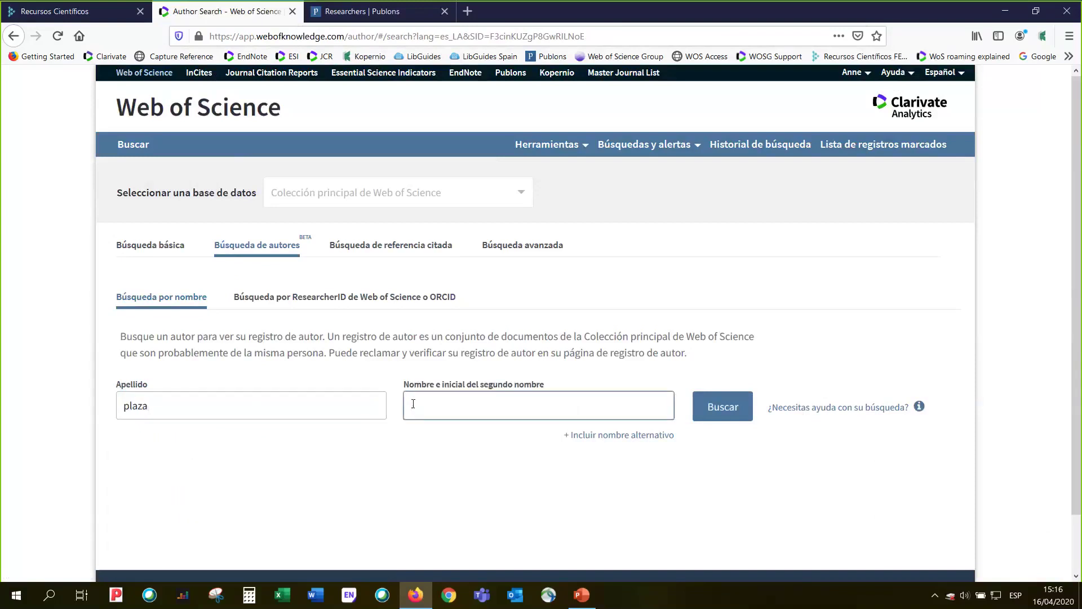
{"action": "type", "text": "antonio"}
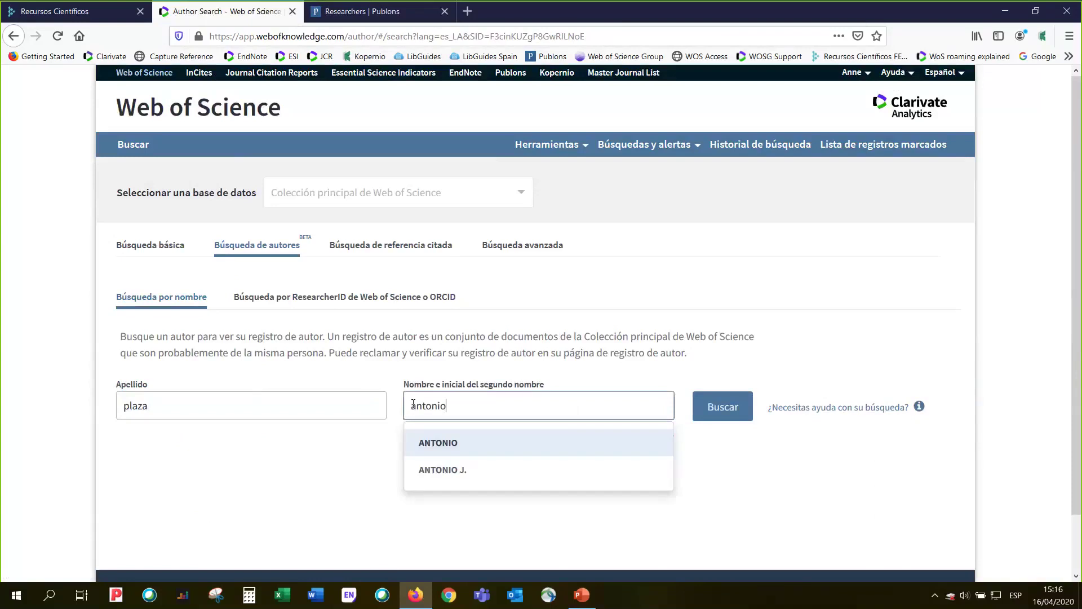
{"action": "left_click", "coordinate": [438, 448]}
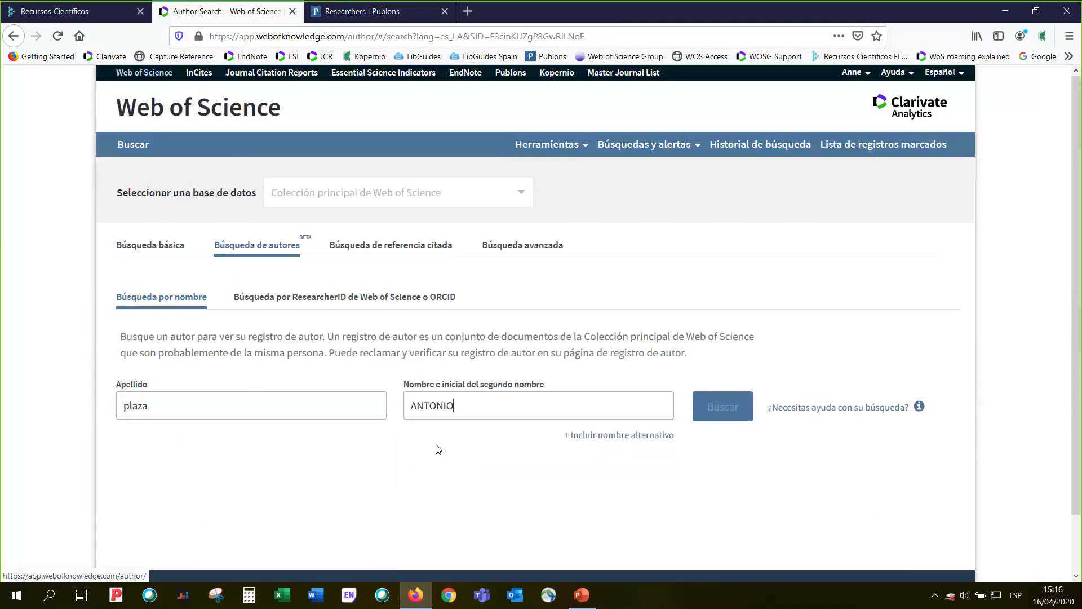
{"action": "left_click", "coordinate": [731, 409]}
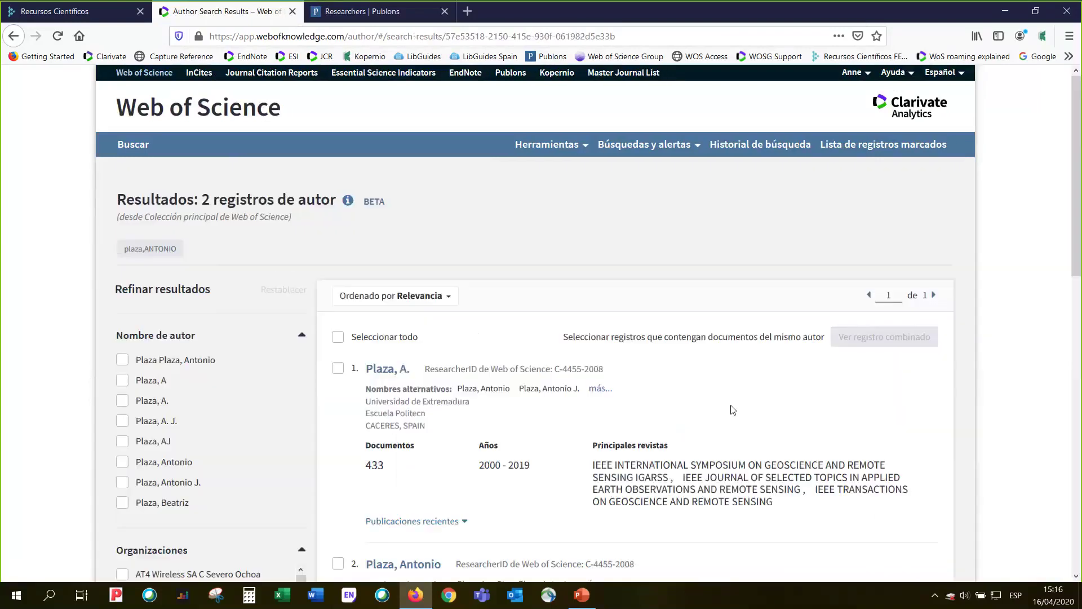
Examine the author records found and the refinement filters for author name, organizations and subject categories
{"action": "scroll", "coordinate": [732, 406], "scroll_direction": "down", "scroll_amount": 2}
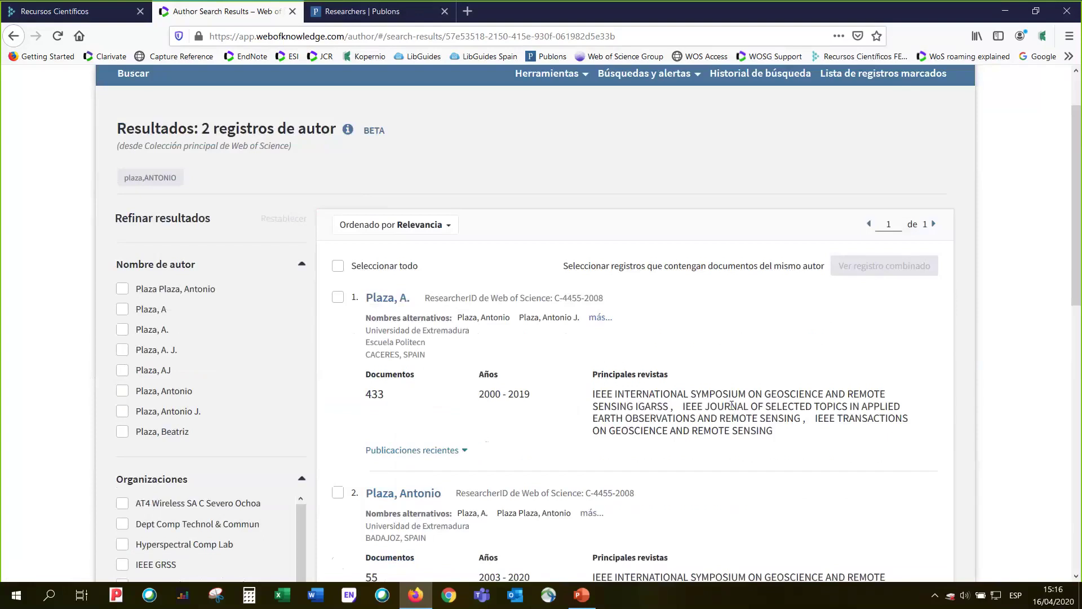
{"action": "scroll", "coordinate": [732, 406], "scroll_direction": "down", "scroll_amount": 3}
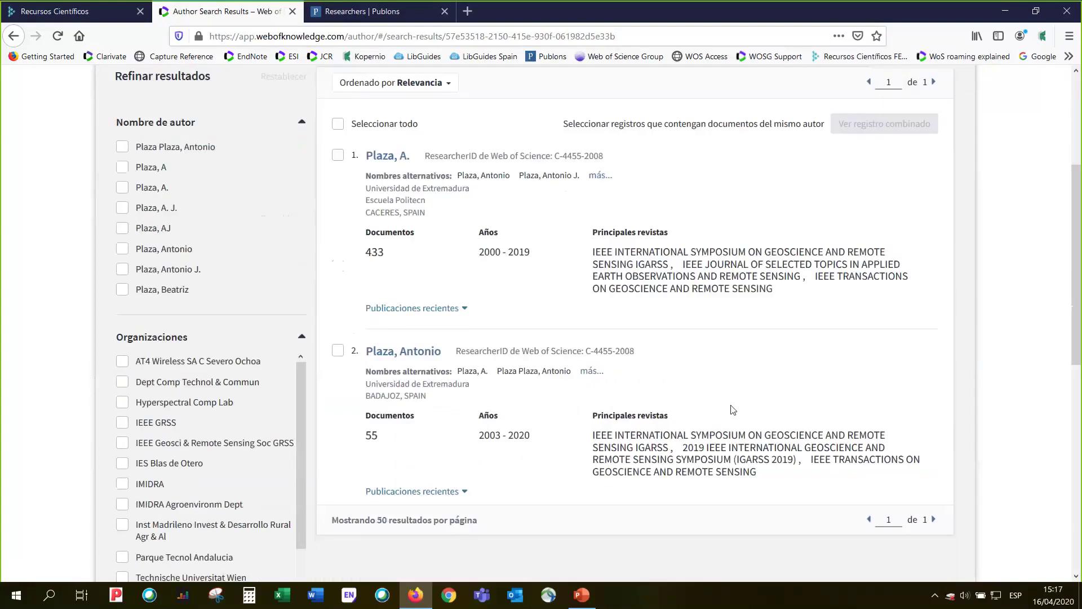
{"action": "scroll", "coordinate": [24, 468], "scroll_direction": "down", "scroll_amount": 7}
{"action": "scroll", "coordinate": [24, 468], "scroll_direction": "down", "scroll_amount": 2}
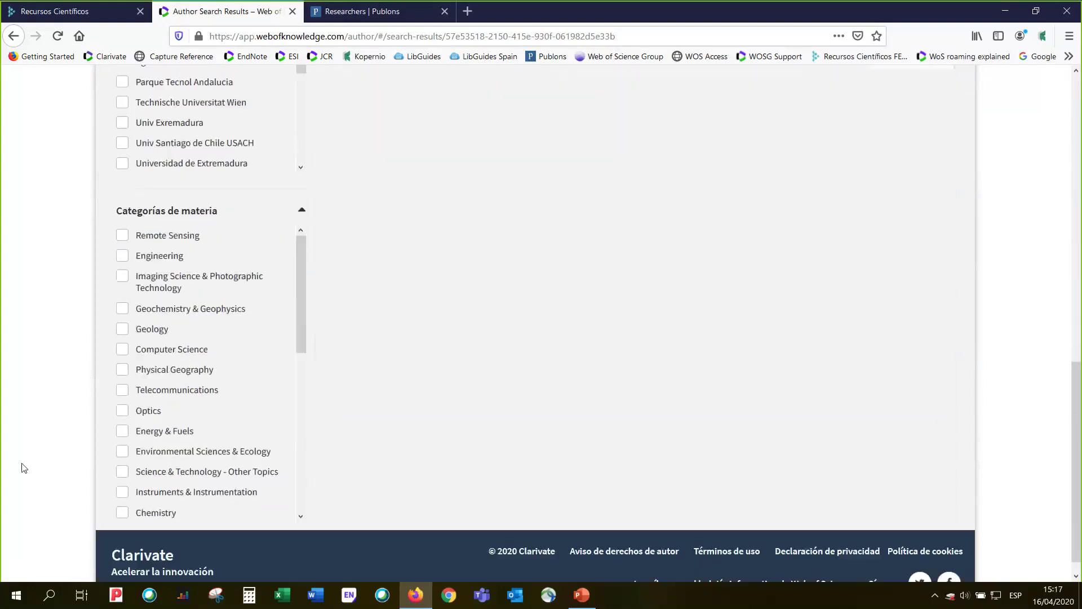
{"action": "scroll", "coordinate": [24, 468], "scroll_direction": "up", "scroll_amount": 1}
{"action": "scroll", "coordinate": [23, 468], "scroll_direction": "up", "scroll_amount": 10}
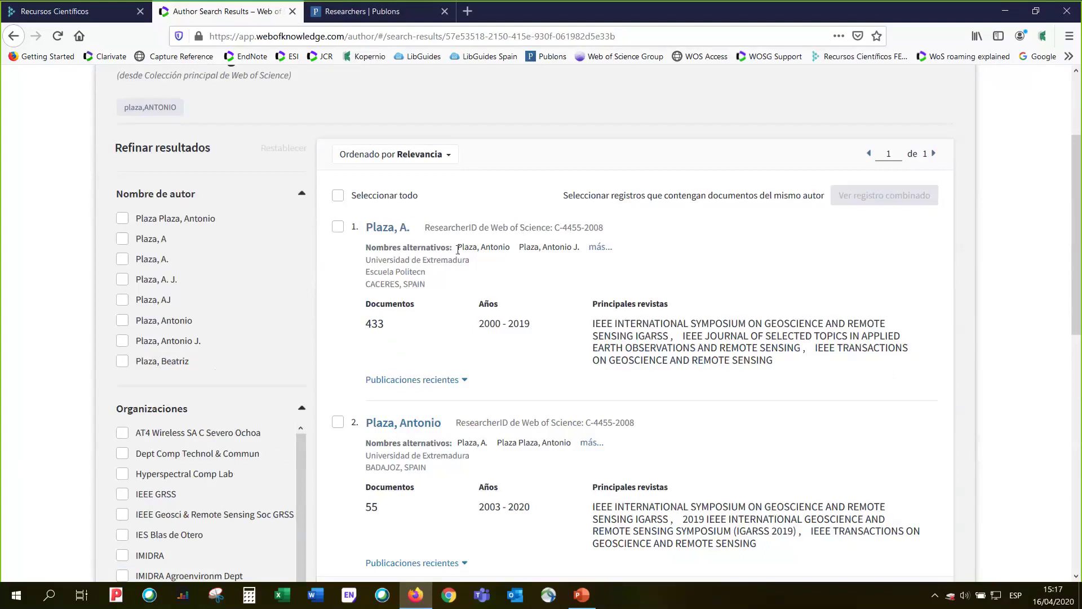
{"action": "scroll", "coordinate": [452, 441], "scroll_direction": "down", "scroll_amount": 2}
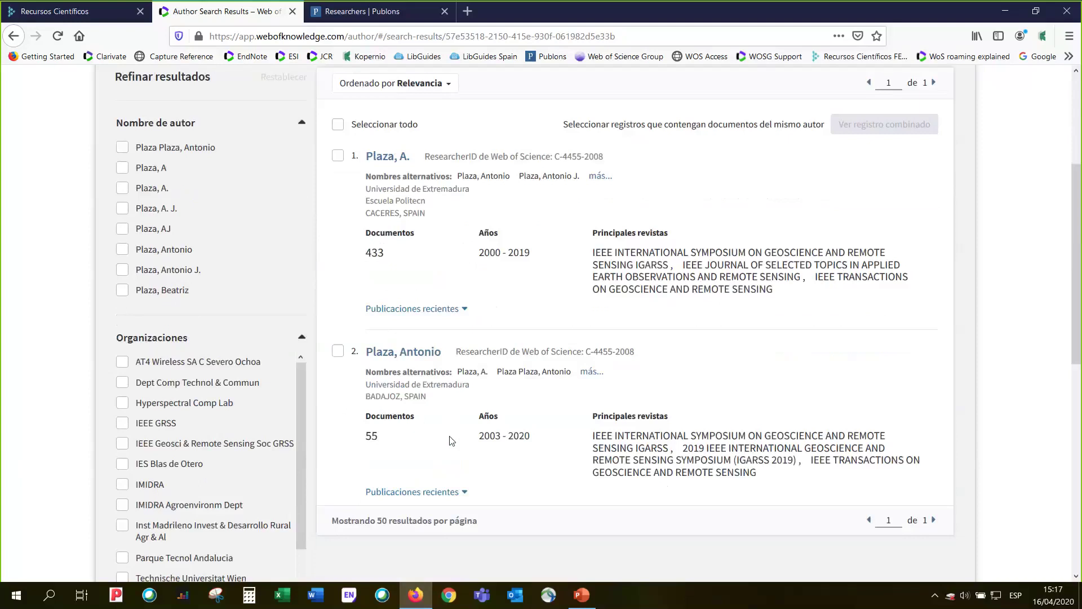
{"action": "scroll", "coordinate": [452, 440], "scroll_direction": "up", "scroll_amount": 2}
Duplicate the author search results in another tab and open the first listed author's record in a new tab
{"action": "right_click", "coordinate": [231, 19]}
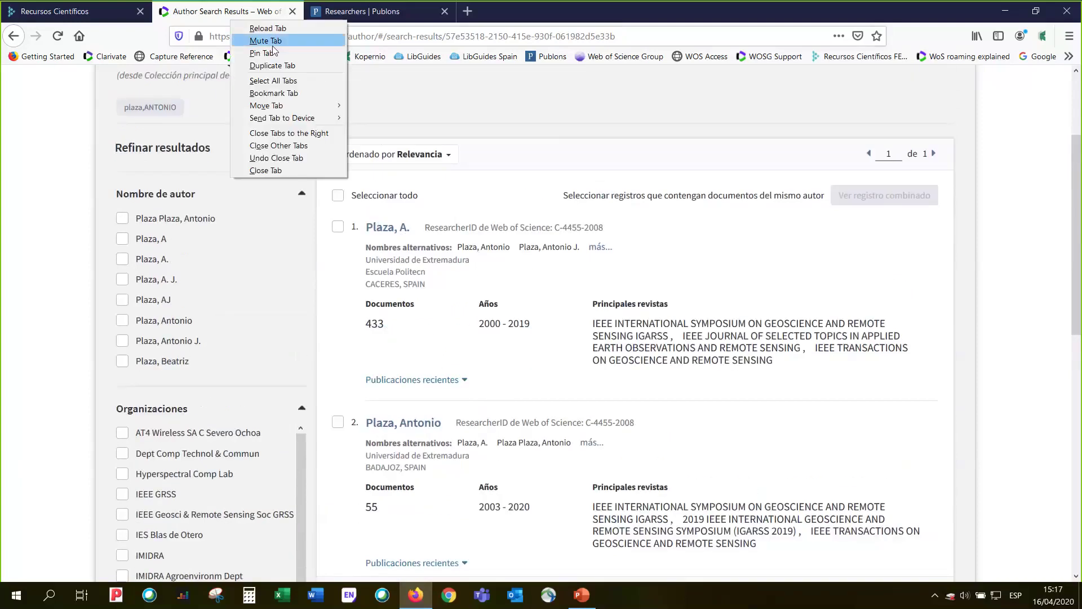
{"action": "left_click", "coordinate": [272, 65]}
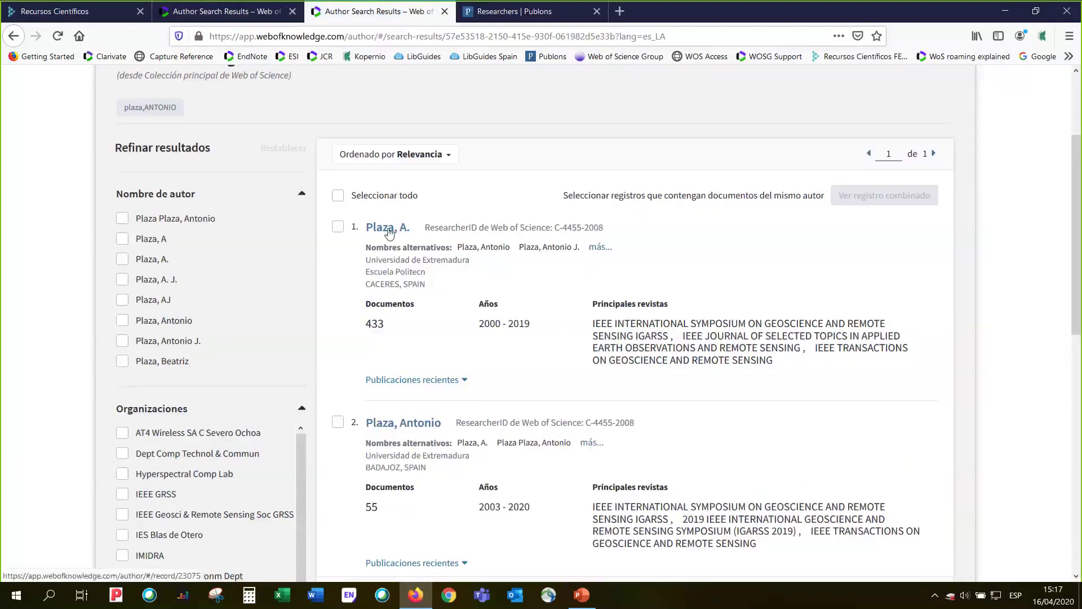
{"action": "right_click", "coordinate": [389, 231]}
{"action": "left_click", "coordinate": [445, 237]}
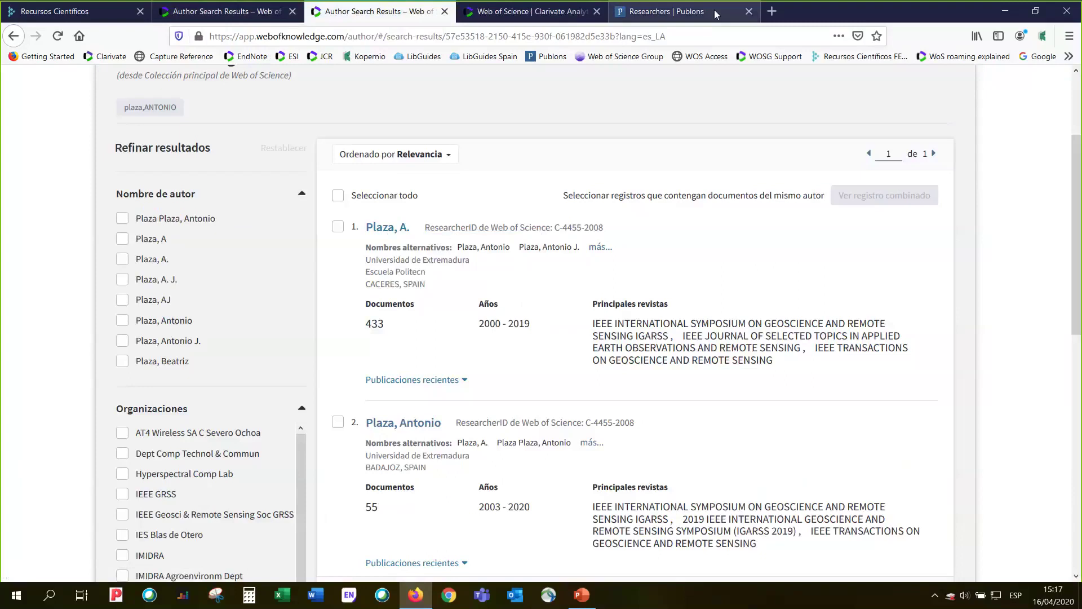
Close the Recursos Científicos page and bring up the first author's record
{"action": "left_click", "coordinate": [139, 11]}
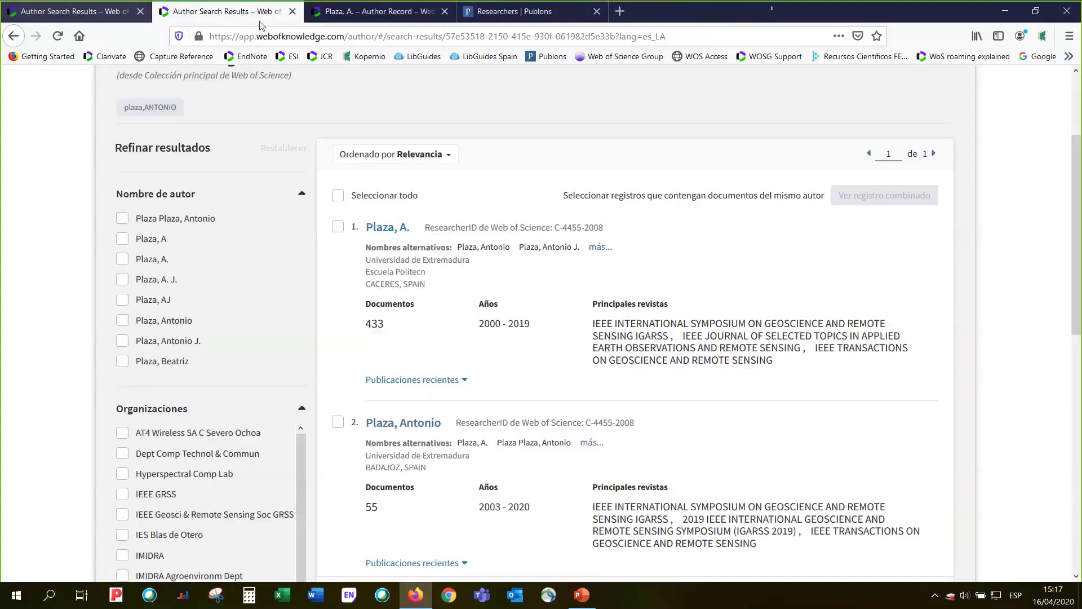
{"action": "left_click", "coordinate": [346, 16]}
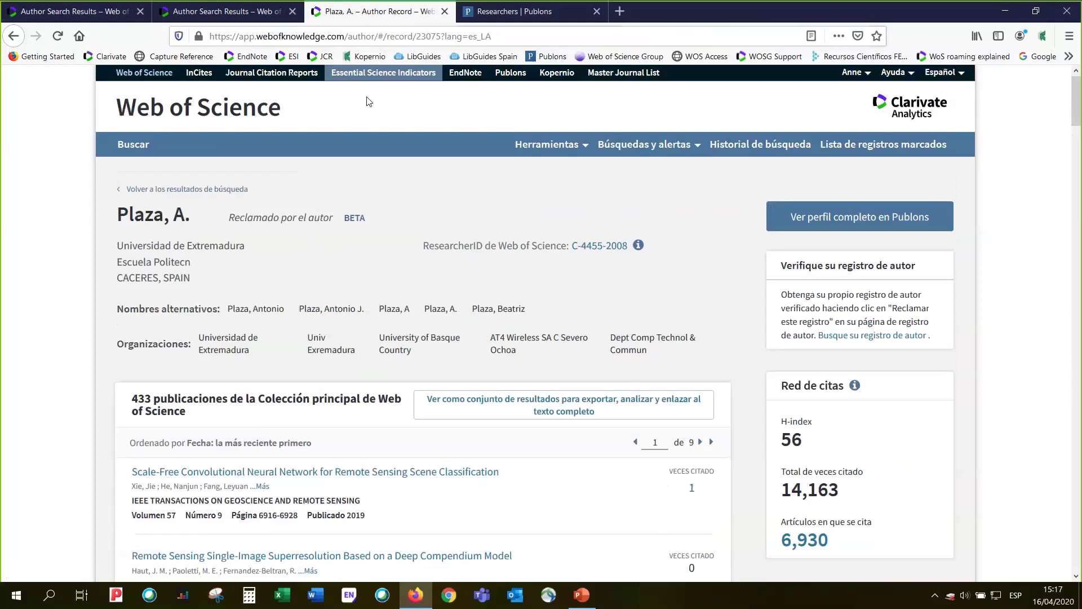
Return to the author search results, open the second listed author's record in a new tab and display it
{"action": "left_click", "coordinate": [229, 12]}
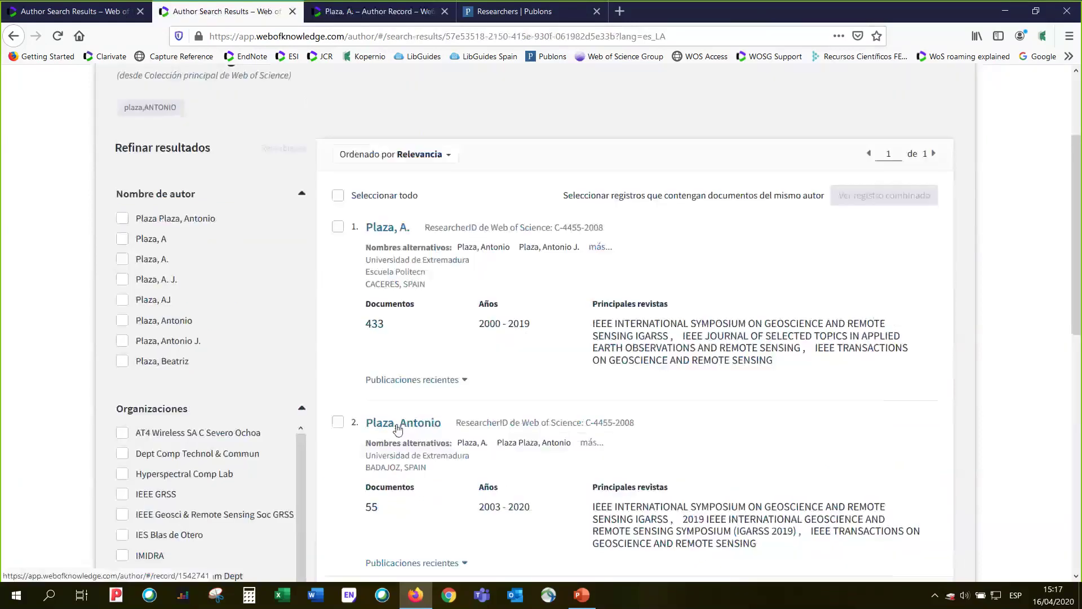
{"action": "right_click", "coordinate": [394, 424]}
{"action": "left_click", "coordinate": [420, 429]}
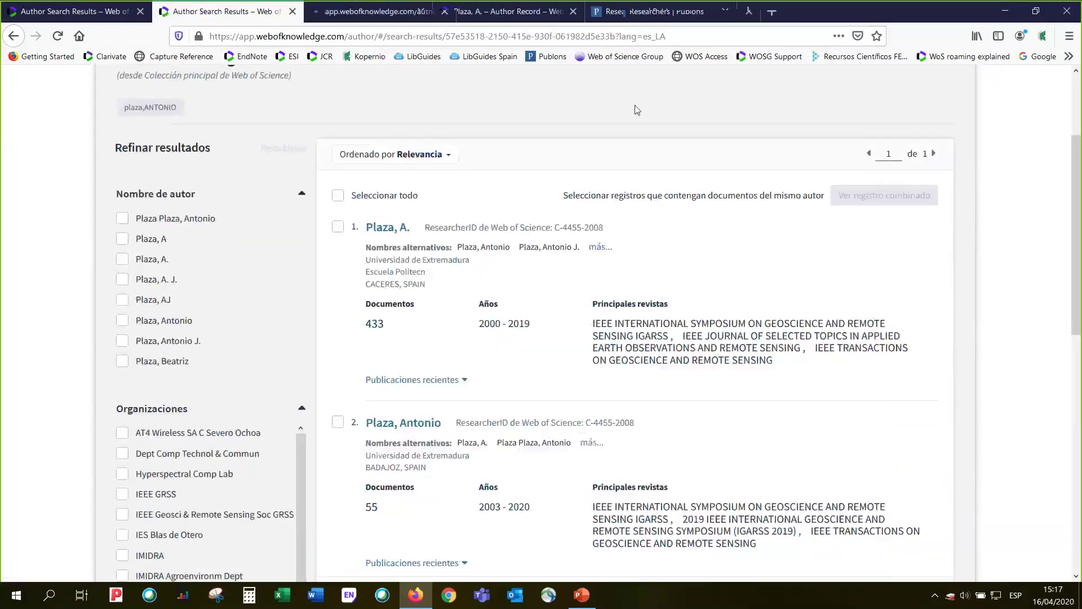
{"action": "left_click", "coordinate": [376, 12]}
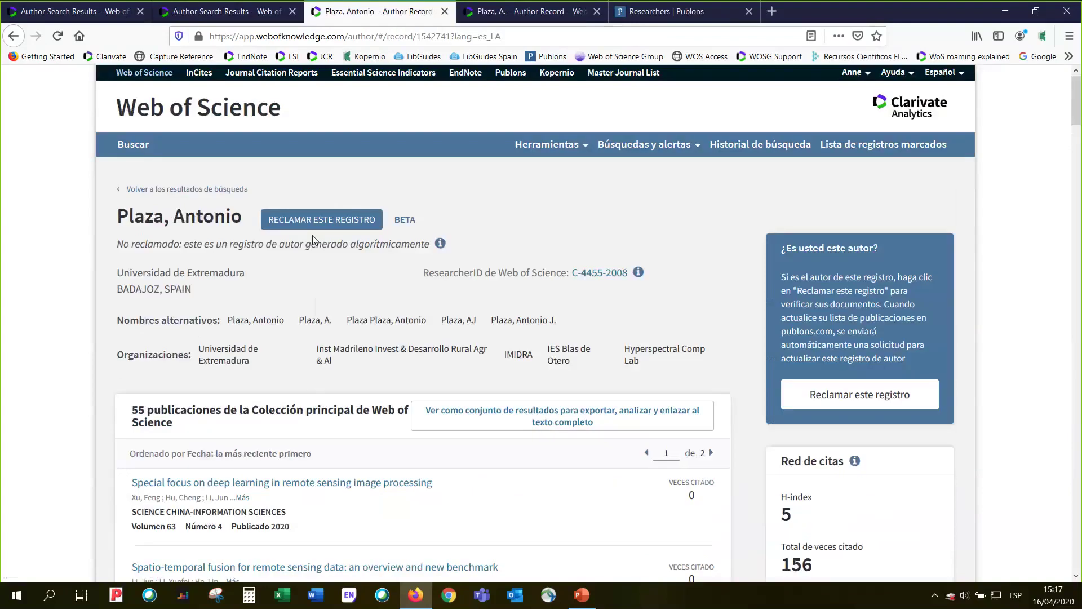
Compare the claimed author record with the unclaimed one, checking the unclaimed record's details, publications and citation network
{"action": "left_click", "coordinate": [466, 22]}
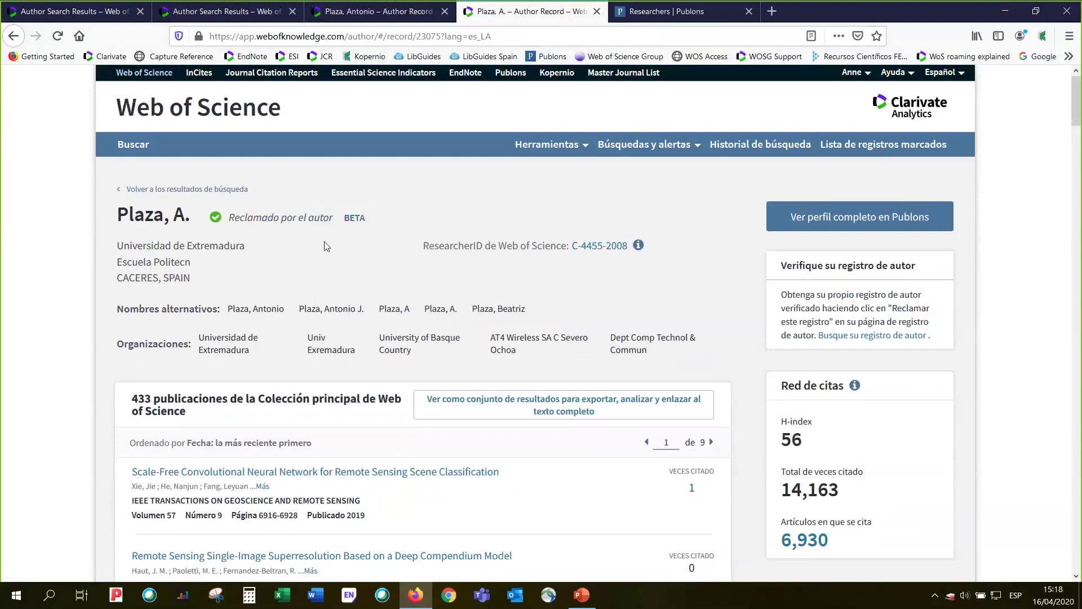
{"action": "left_click", "coordinate": [369, 12]}
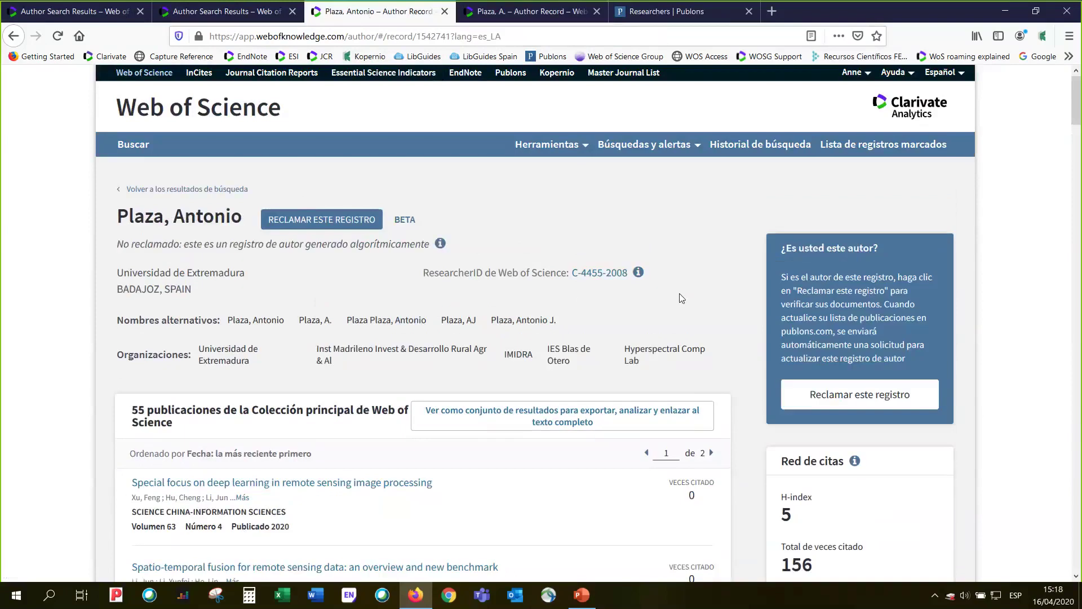
{"action": "scroll", "coordinate": [681, 299], "scroll_direction": "down", "scroll_amount": 1}
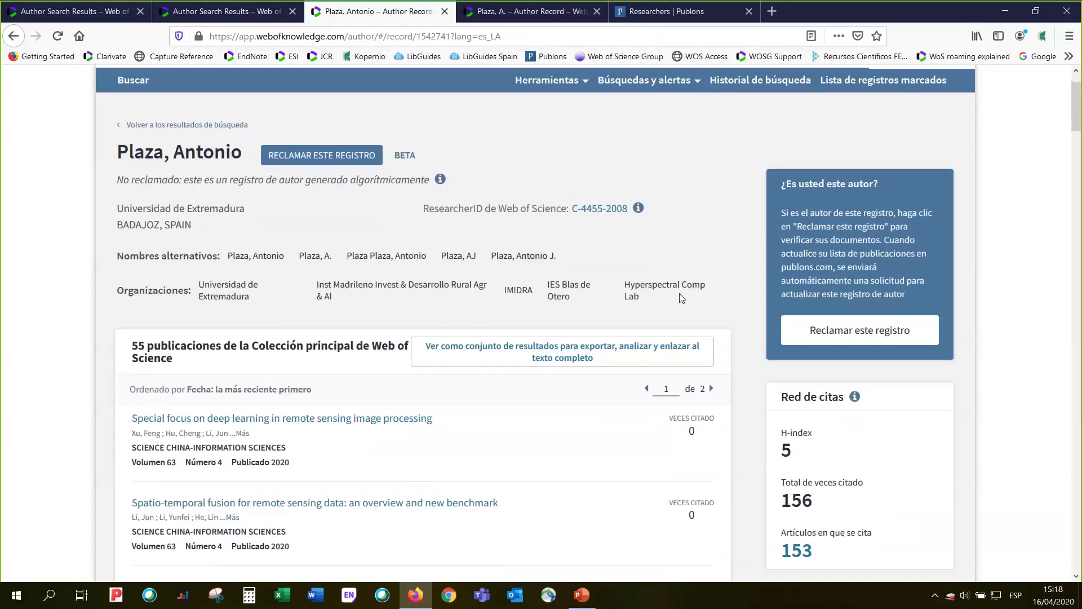
{"action": "scroll", "coordinate": [728, 474], "scroll_direction": "down", "scroll_amount": 4}
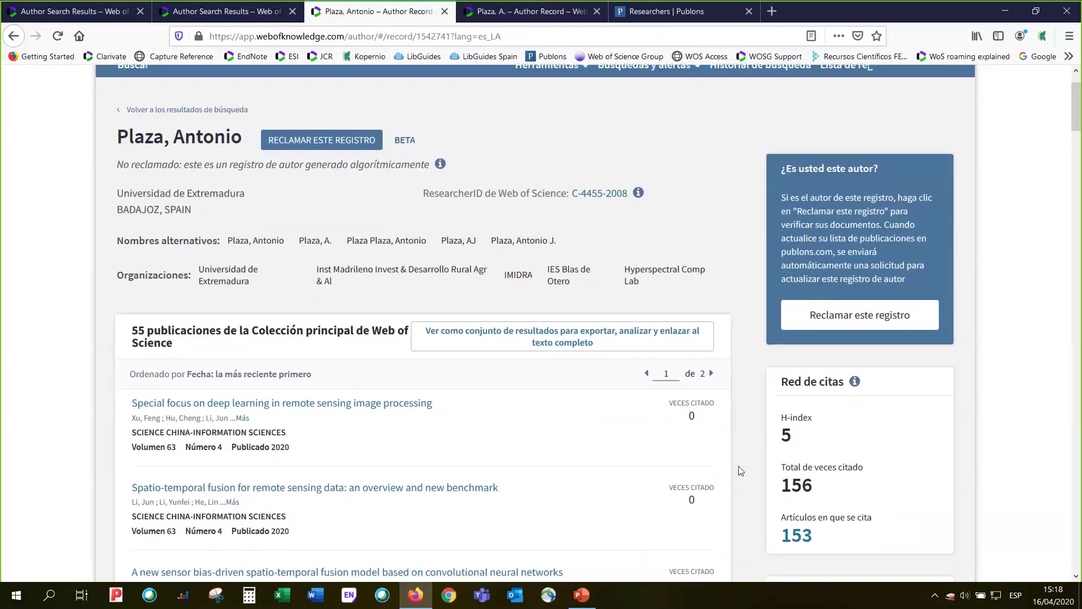
Switch from the unclaimed author record to the open record claimed by the author
{"action": "scroll", "coordinate": [738, 471], "scroll_direction": "up", "scroll_amount": 5}
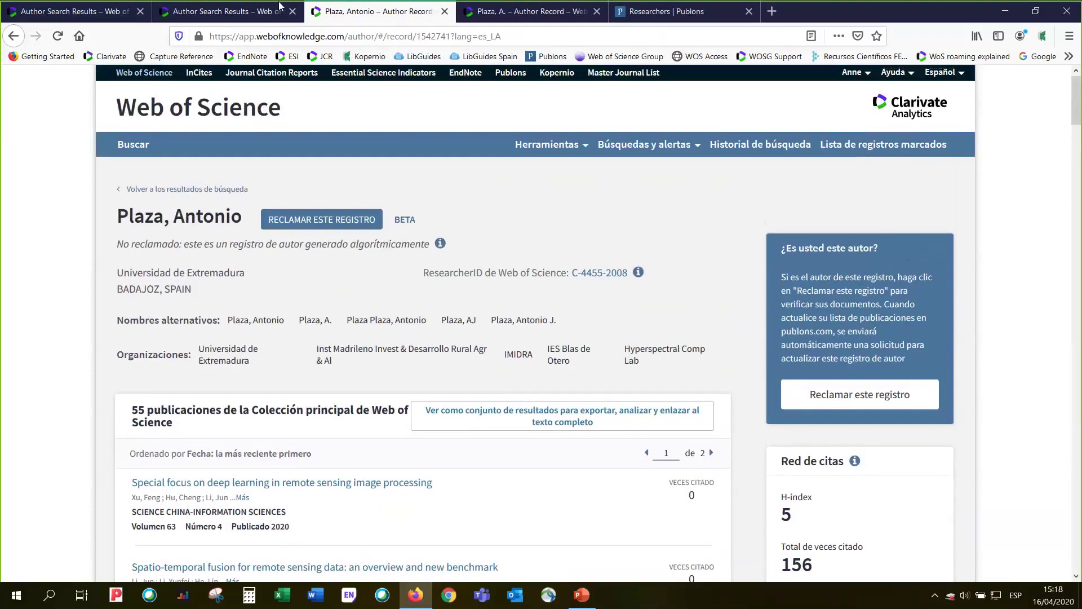
{"action": "left_click", "coordinate": [231, 15]}
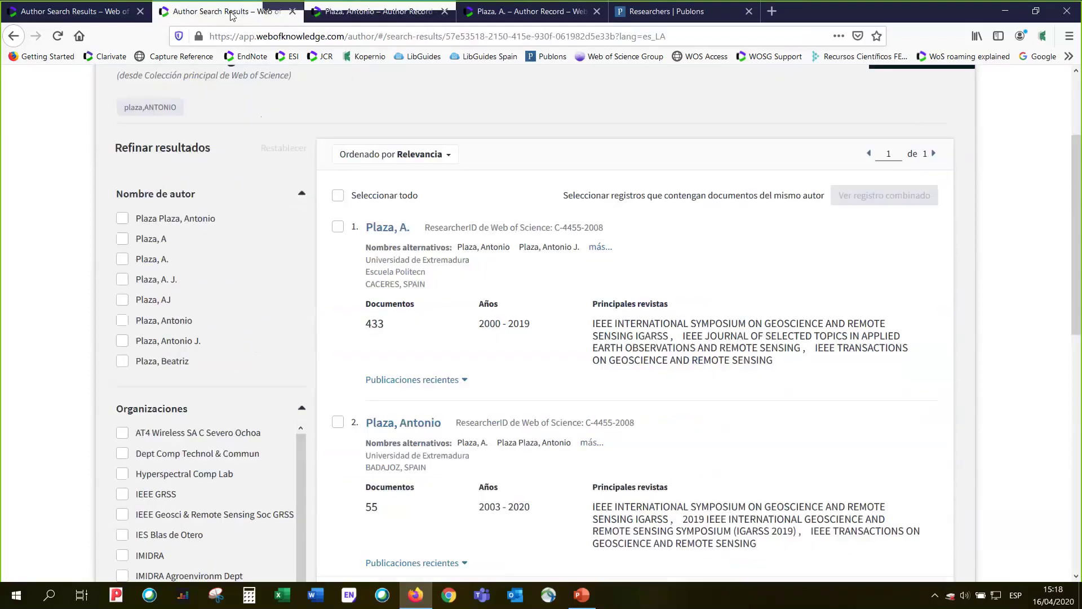
{"action": "key", "text": "ctrl+Tab"}
{"action": "key", "text": "ctrl+Tab"}
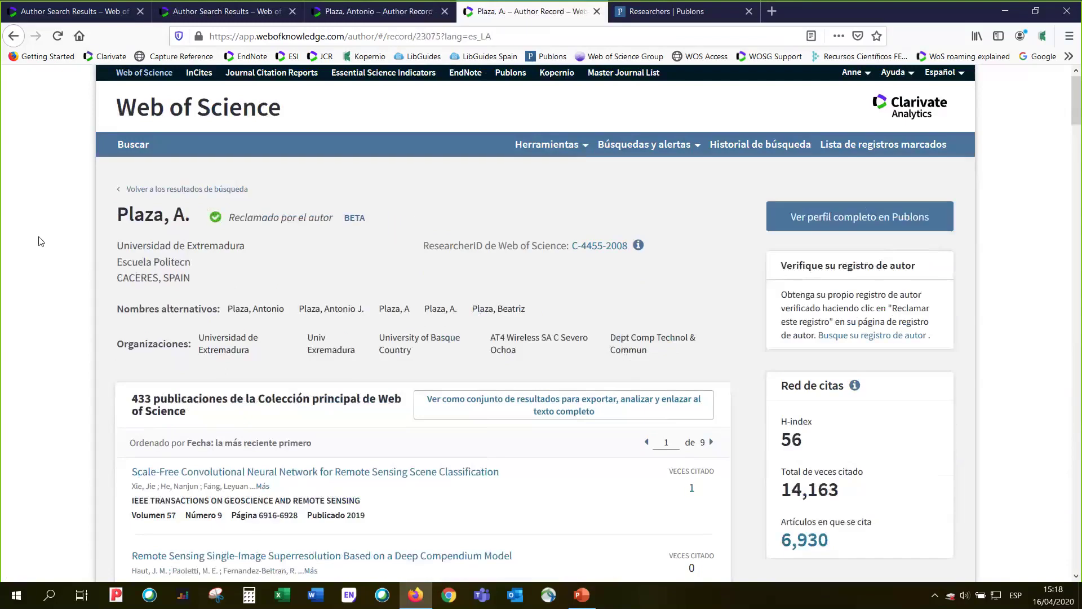
Examine the claimed author record's affiliations, name variants, organizations, publication list and citation network
{"action": "scroll", "coordinate": [20, 261], "scroll_direction": "down", "scroll_amount": 2}
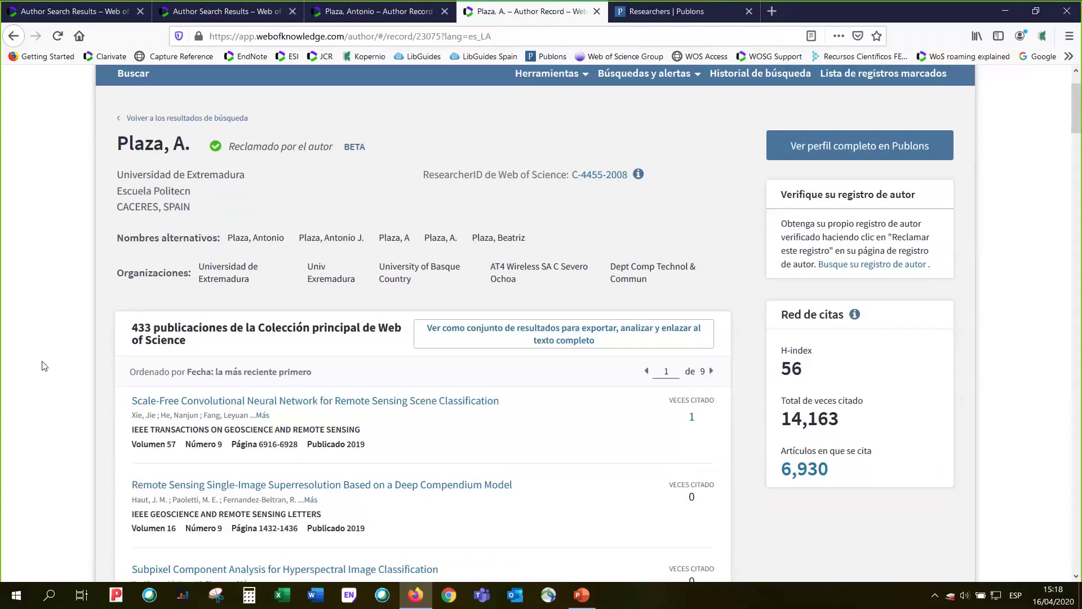
{"action": "scroll", "coordinate": [44, 366], "scroll_direction": "down", "scroll_amount": 2}
{"action": "scroll", "coordinate": [44, 366], "scroll_direction": "down", "scroll_amount": 2}
{"action": "scroll", "coordinate": [44, 366], "scroll_direction": "up", "scroll_amount": 1}
{"action": "scroll", "coordinate": [44, 365], "scroll_direction": "up", "scroll_amount": 3}
{"action": "scroll", "coordinate": [490, 257], "scroll_direction": "down", "scroll_amount": 2}
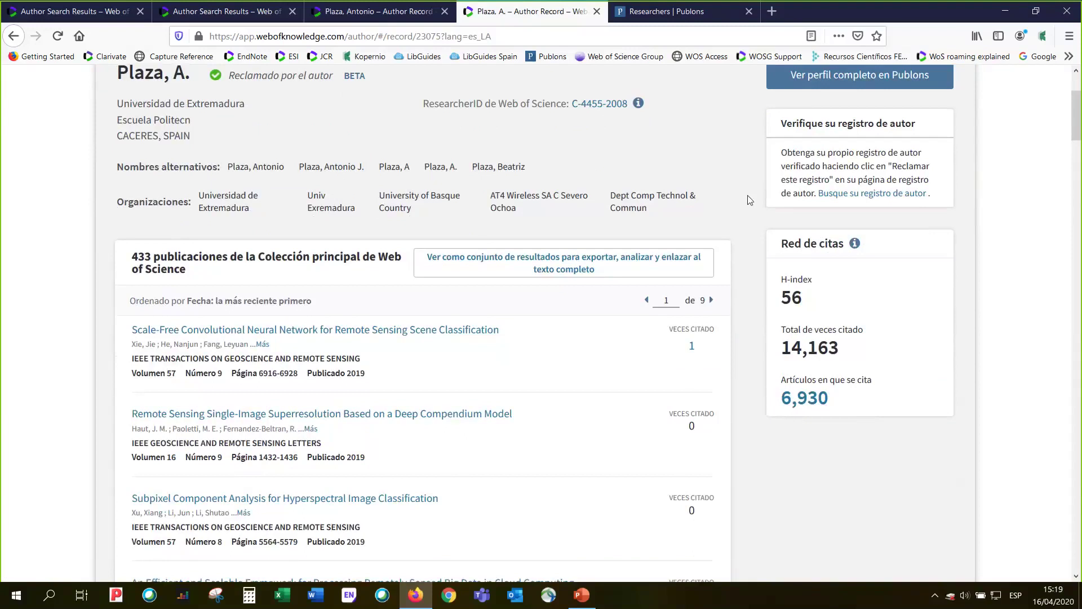
{"action": "scroll", "coordinate": [787, 349], "scroll_direction": "down", "scroll_amount": 2}
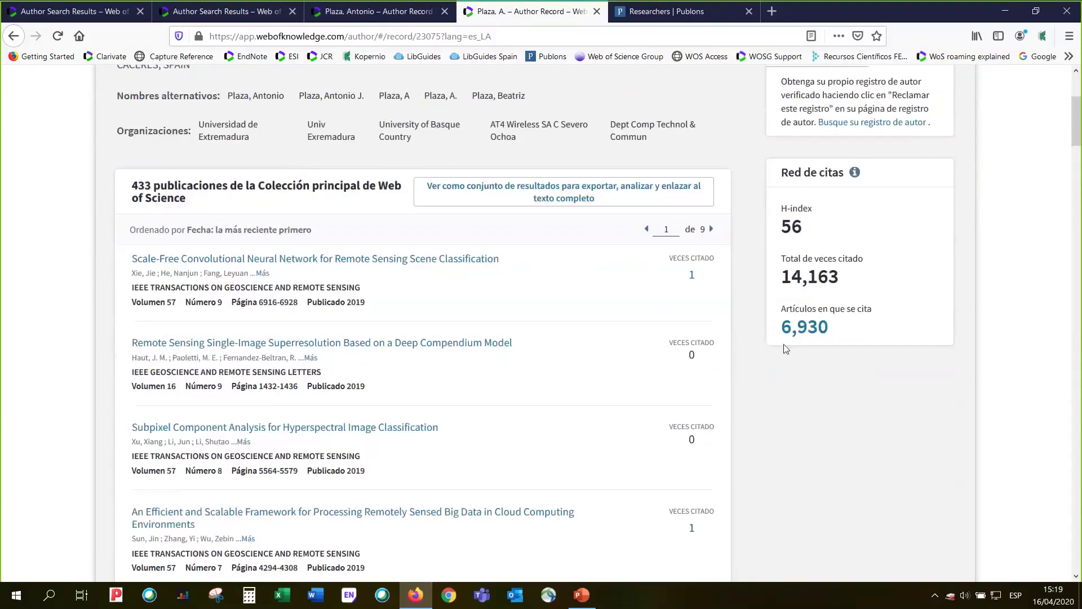
{"action": "scroll", "coordinate": [768, 440], "scroll_direction": "down", "scroll_amount": 5}
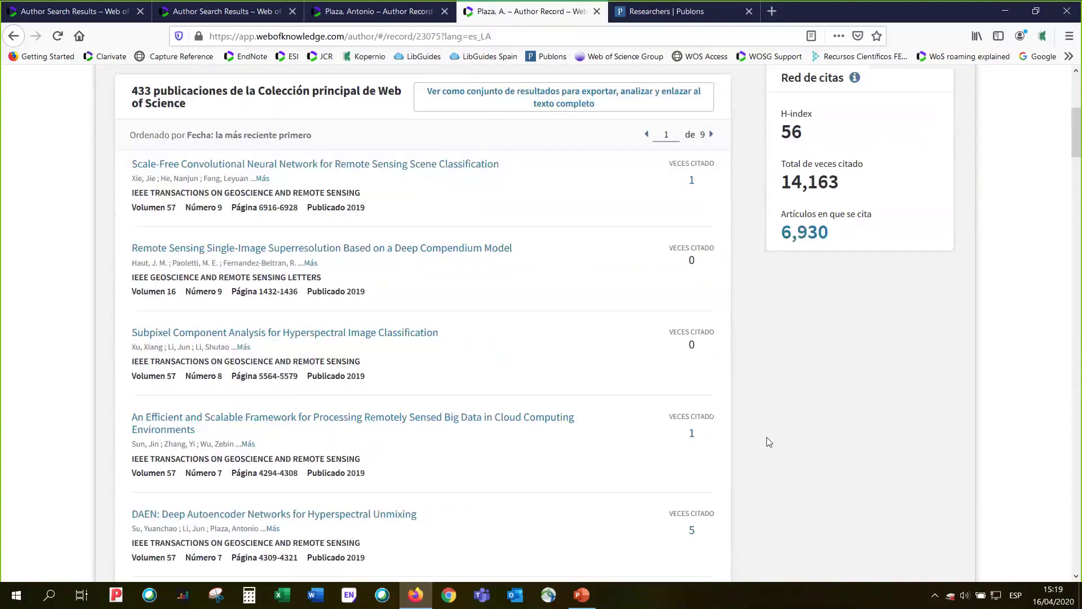
{"action": "scroll", "coordinate": [768, 440], "scroll_direction": "down", "scroll_amount": 6}
{"action": "scroll", "coordinate": [767, 438], "scroll_direction": "down", "scroll_amount": 3}
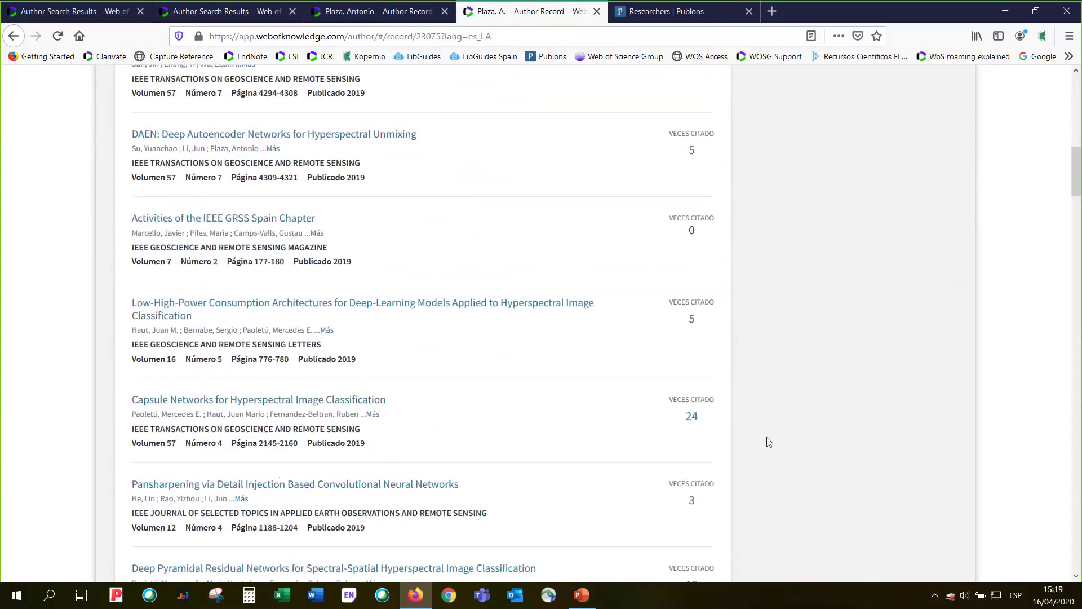
{"action": "scroll", "coordinate": [767, 438], "scroll_direction": "up", "scroll_amount": 4}
{"action": "scroll", "coordinate": [767, 437], "scroll_direction": "up", "scroll_amount": 14}
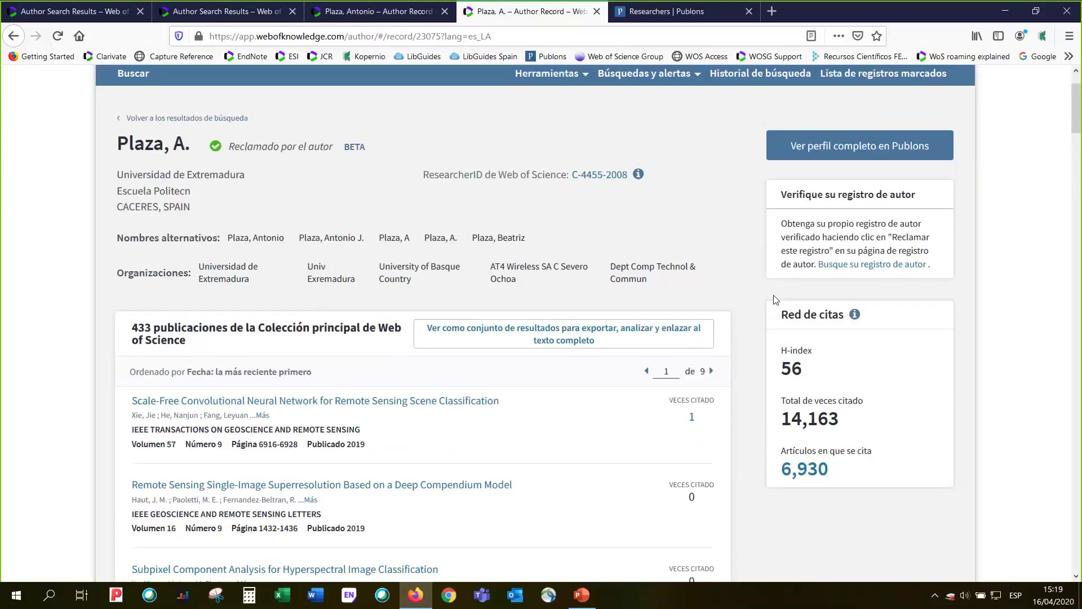
{"action": "scroll", "coordinate": [961, 494], "scroll_direction": "up", "scroll_amount": 1}
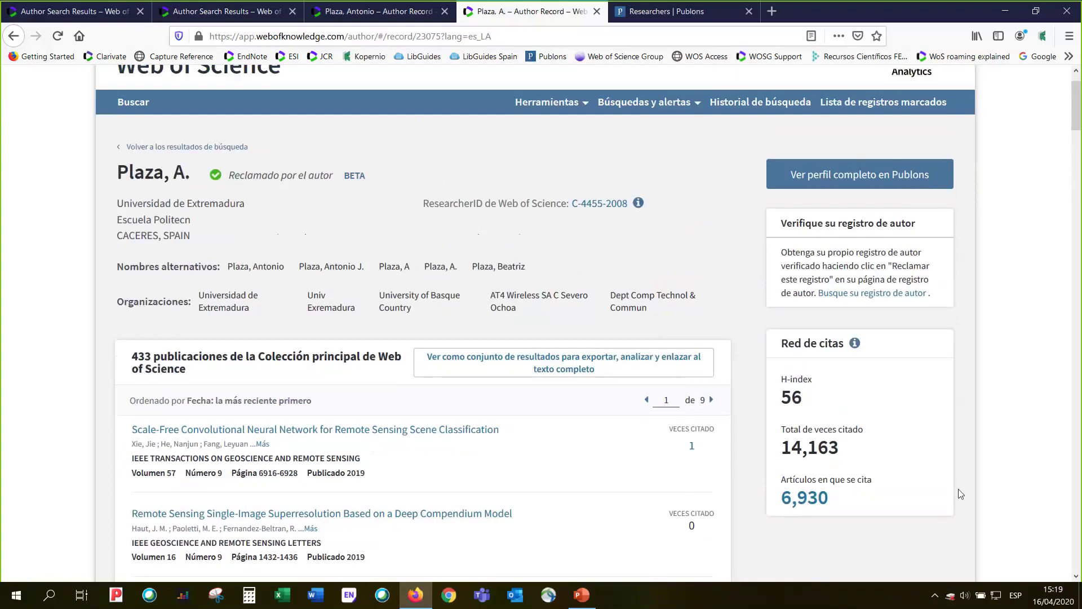
{"action": "scroll", "coordinate": [961, 494], "scroll_direction": "up", "scroll_amount": 1}
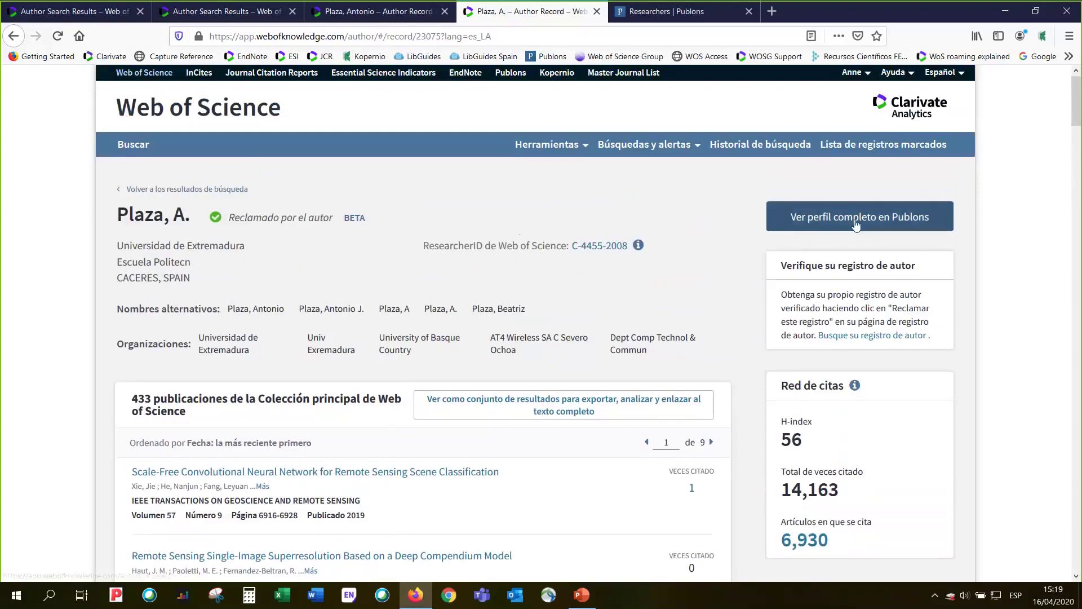
Open the author's full Publons profile from the claimed record, and go back to the record
{"action": "left_click", "coordinate": [788, 219]}
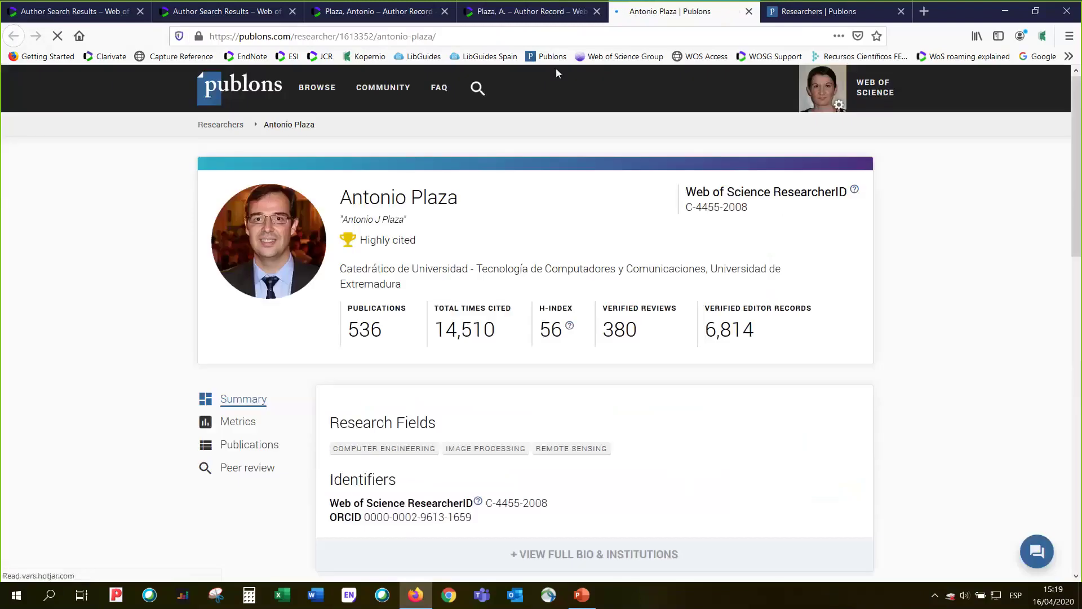
{"action": "left_click", "coordinate": [514, 21]}
Show the claimed author's Core Collection publications as a result set for export, analysis and full-text linking, and look over the list
{"action": "scroll", "coordinate": [699, 238], "scroll_direction": "down", "scroll_amount": 2}
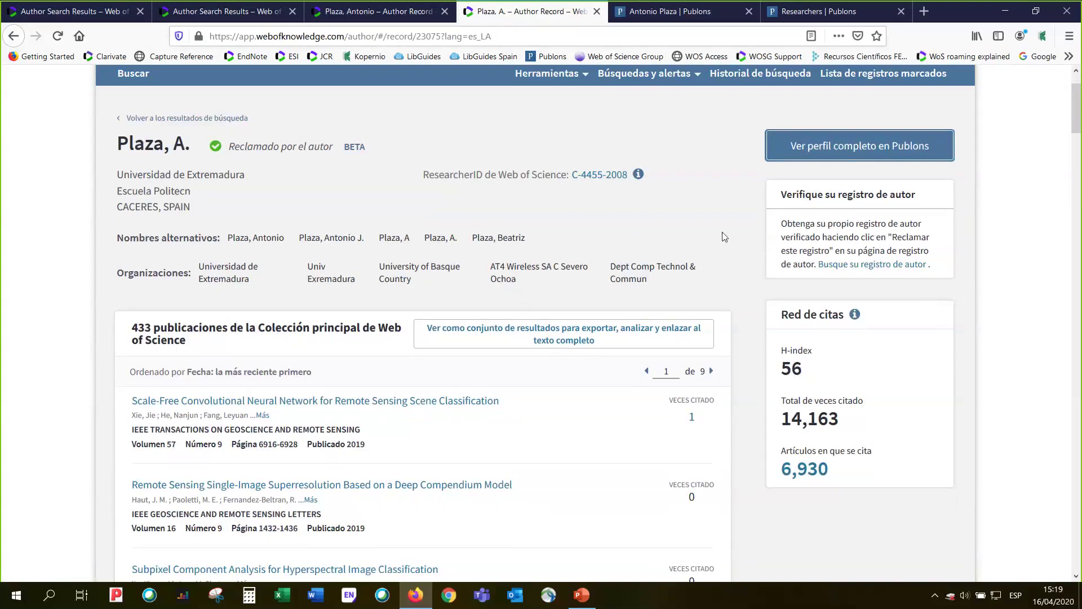
{"action": "scroll", "coordinate": [744, 232], "scroll_direction": "down", "scroll_amount": 2}
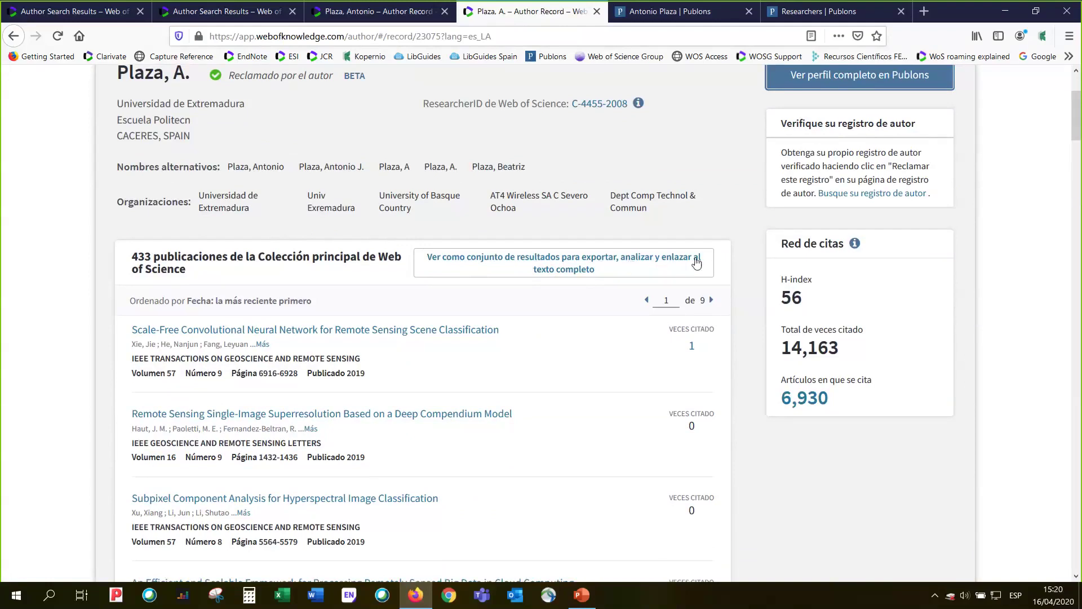
{"action": "left_click", "coordinate": [562, 273]}
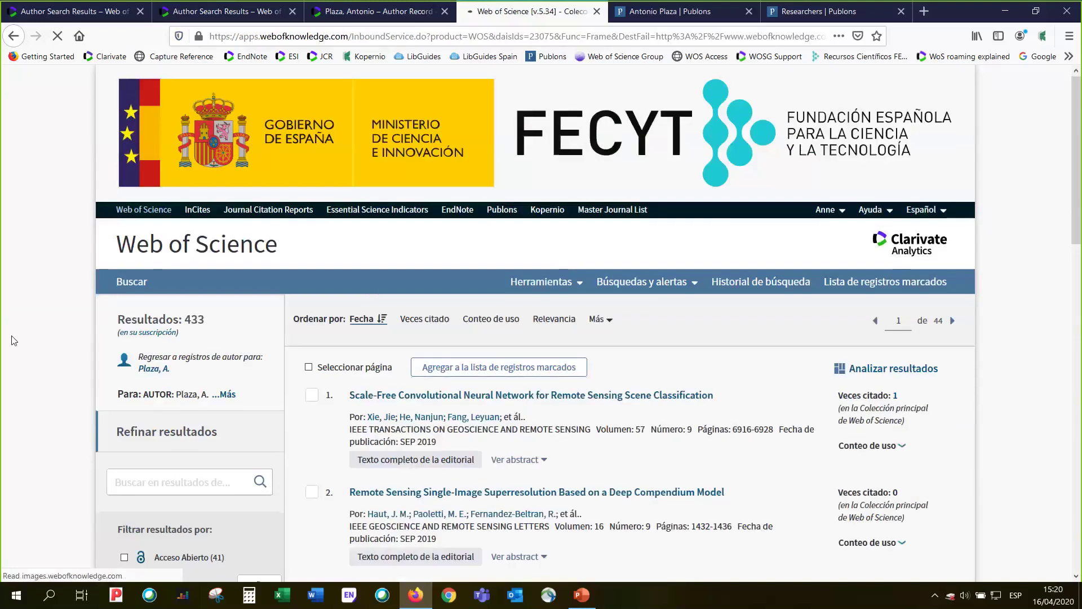
{"action": "scroll", "coordinate": [14, 341], "scroll_direction": "down", "scroll_amount": 1}
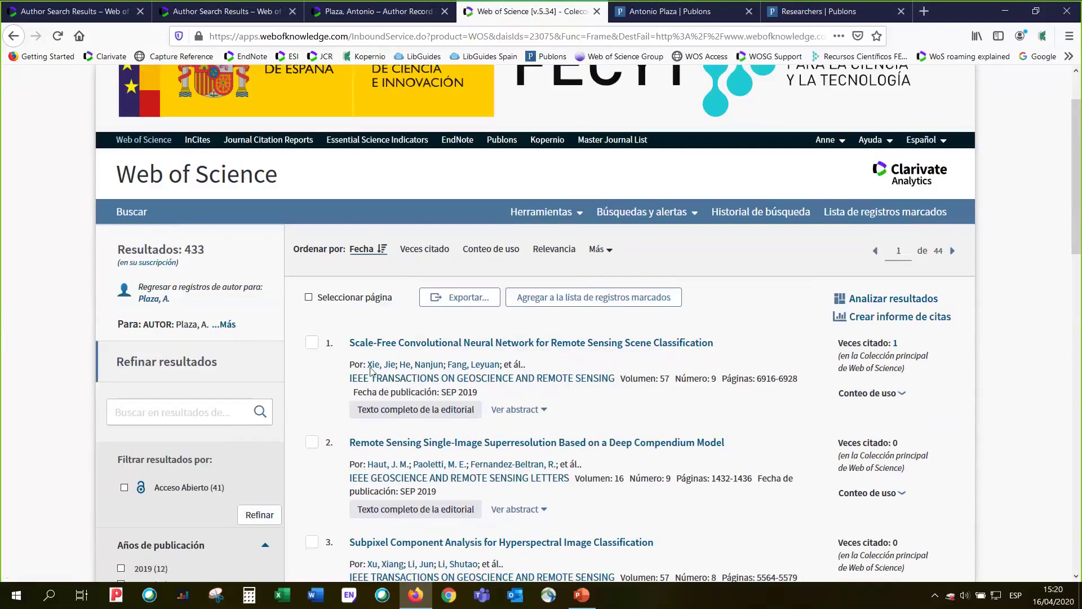
{"action": "scroll", "coordinate": [458, 377], "scroll_direction": "down", "scroll_amount": 2}
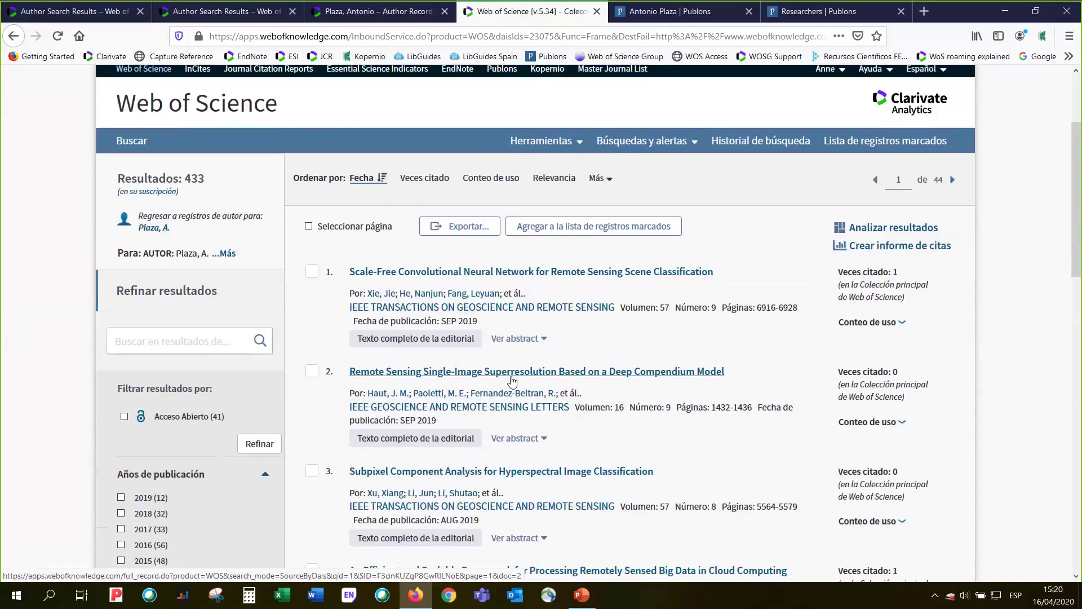
Open the full record of "Scale-Free Convolutional Neural Network for Remote Sensing Scene Classification" and expand its Web of Science ResearcherID and ORCID numbers
{"action": "left_click", "coordinate": [511, 273]}
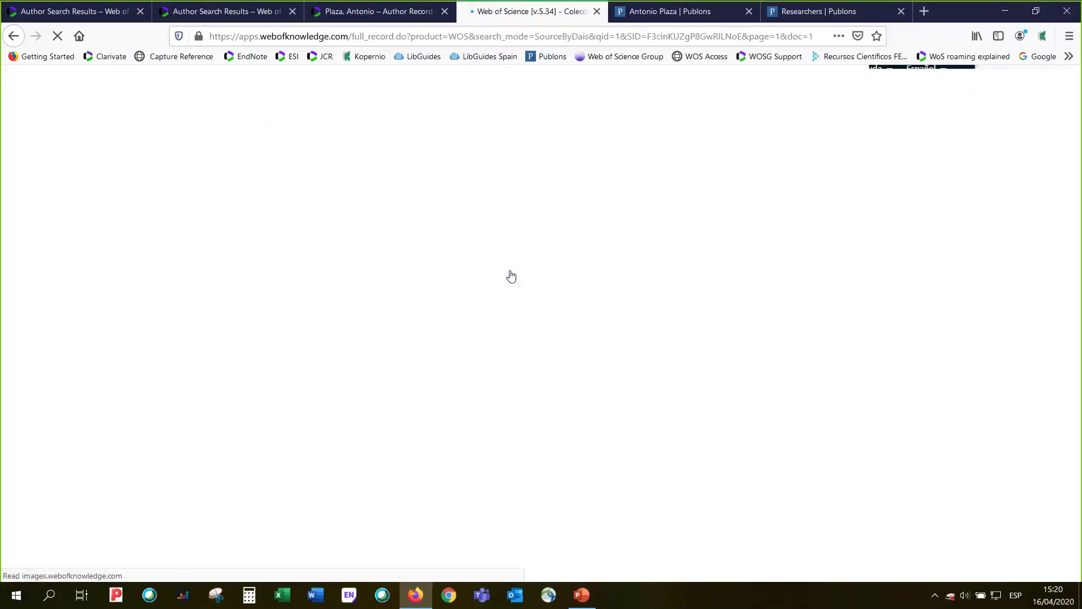
{"action": "scroll", "coordinate": [391, 309], "scroll_direction": "down", "scroll_amount": 2}
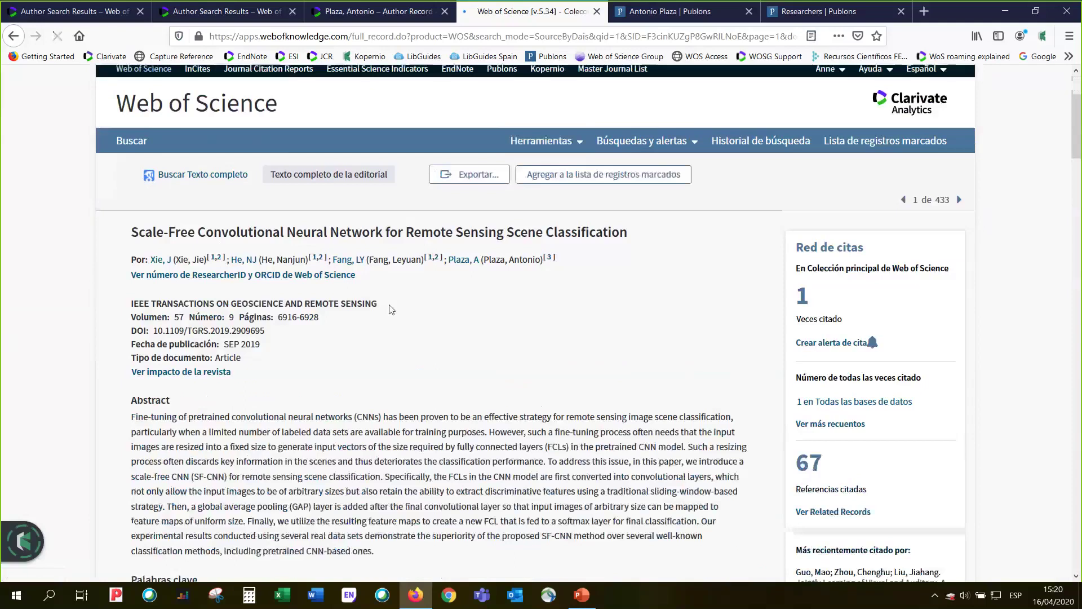
{"action": "left_click", "coordinate": [334, 277]}
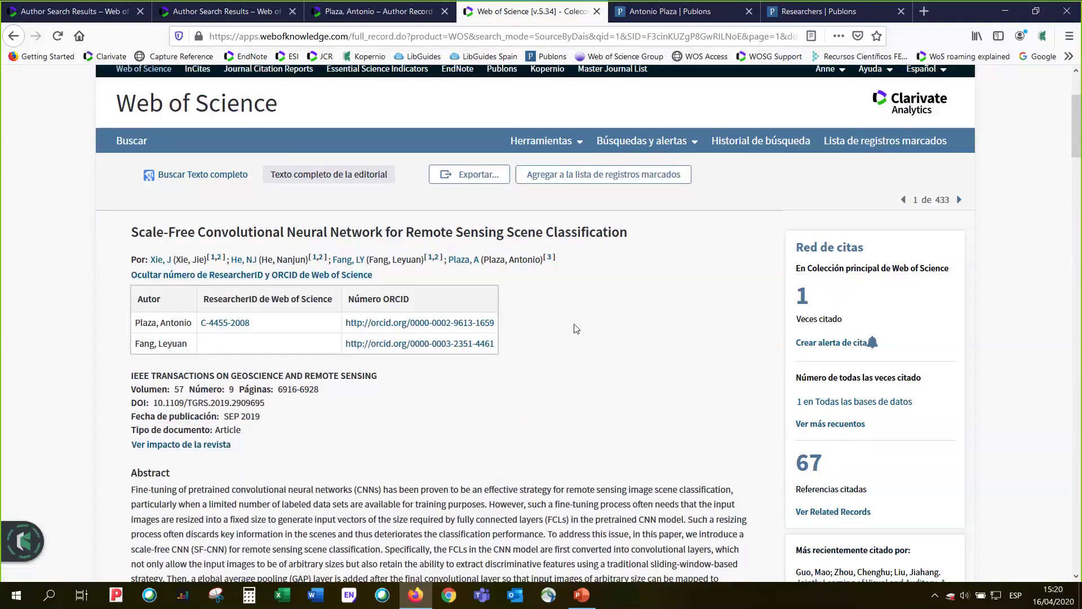
Check the unclaimed author record and the author search results, and return from the article's full record to the publication result set
{"action": "left_click", "coordinate": [405, 17]}
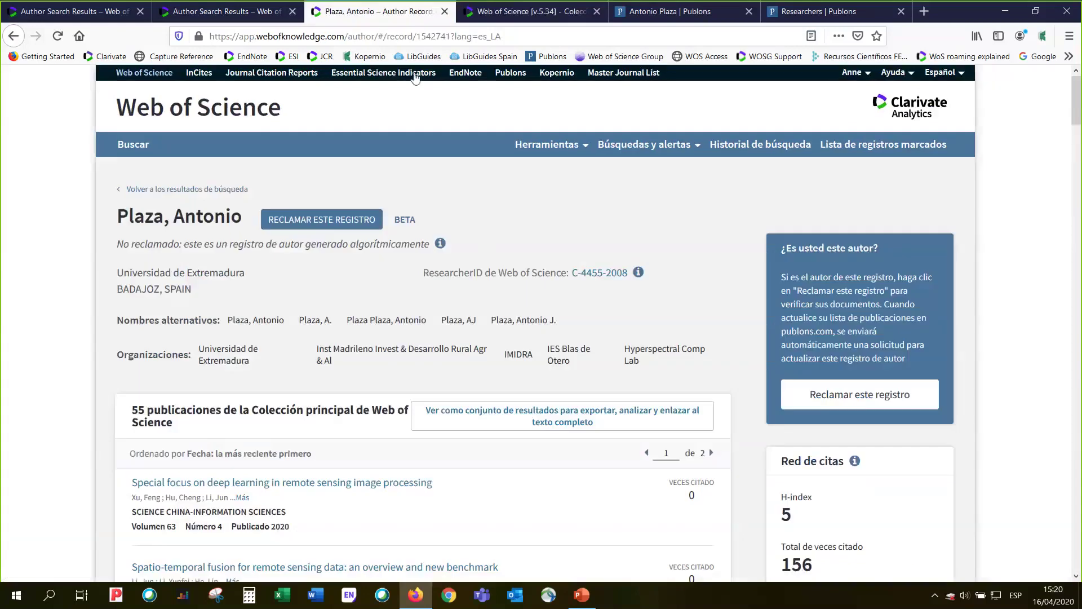
{"action": "left_click", "coordinate": [547, 17]}
{"action": "left_click", "coordinate": [260, 17]}
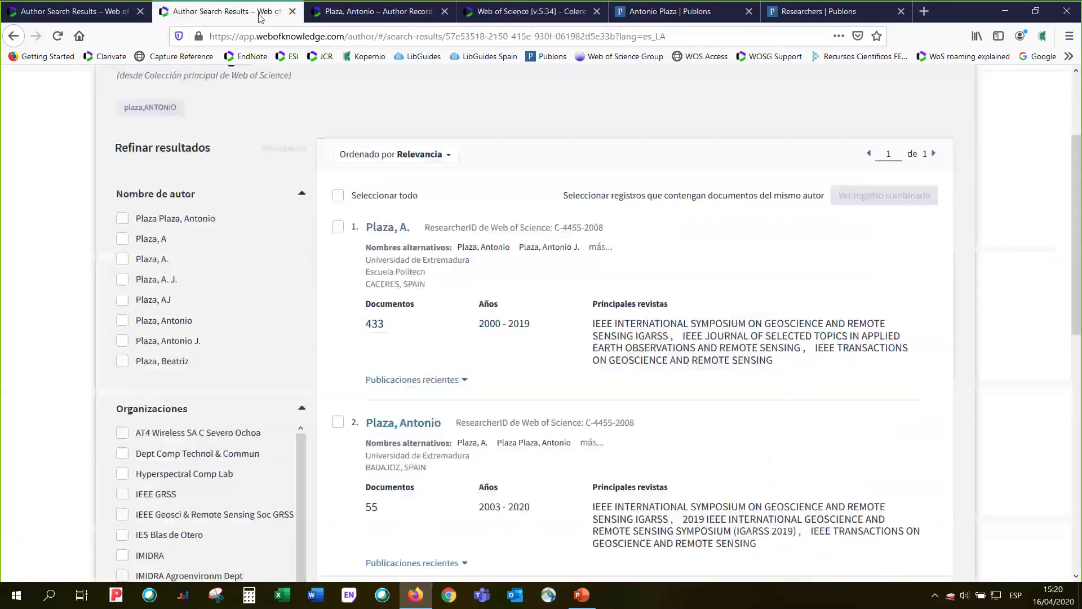
{"action": "left_click", "coordinate": [342, 17]}
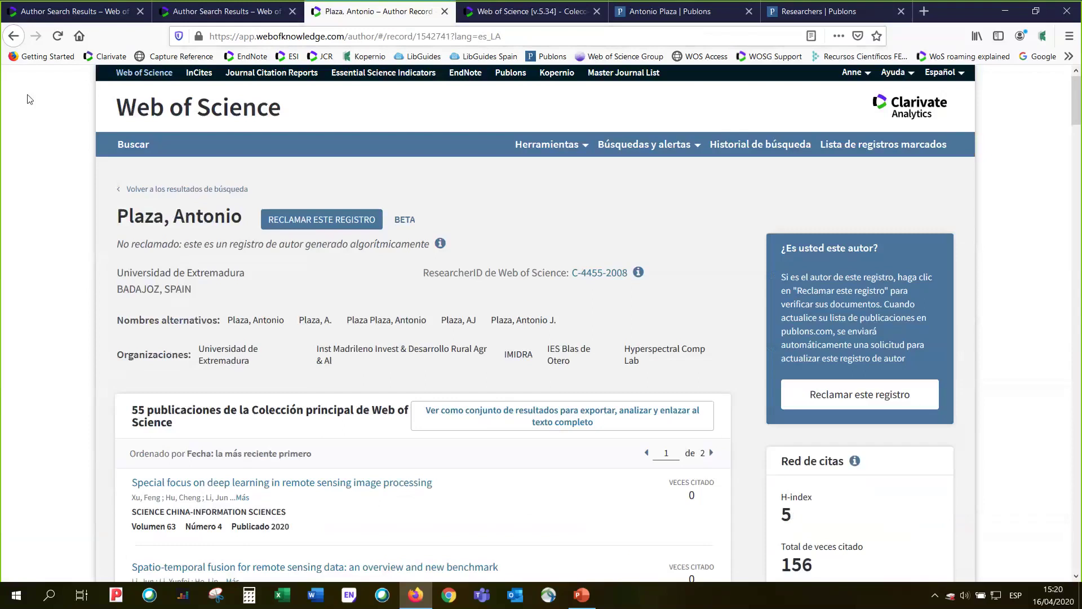
{"action": "key", "text": "ctrl+Tab"}
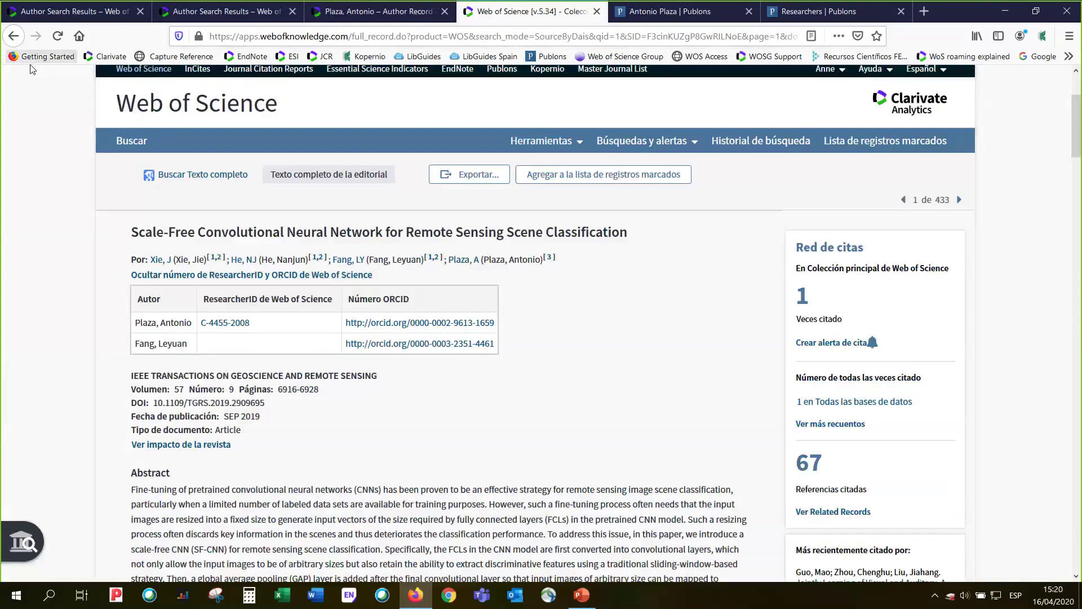
{"action": "left_click", "coordinate": [14, 36]}
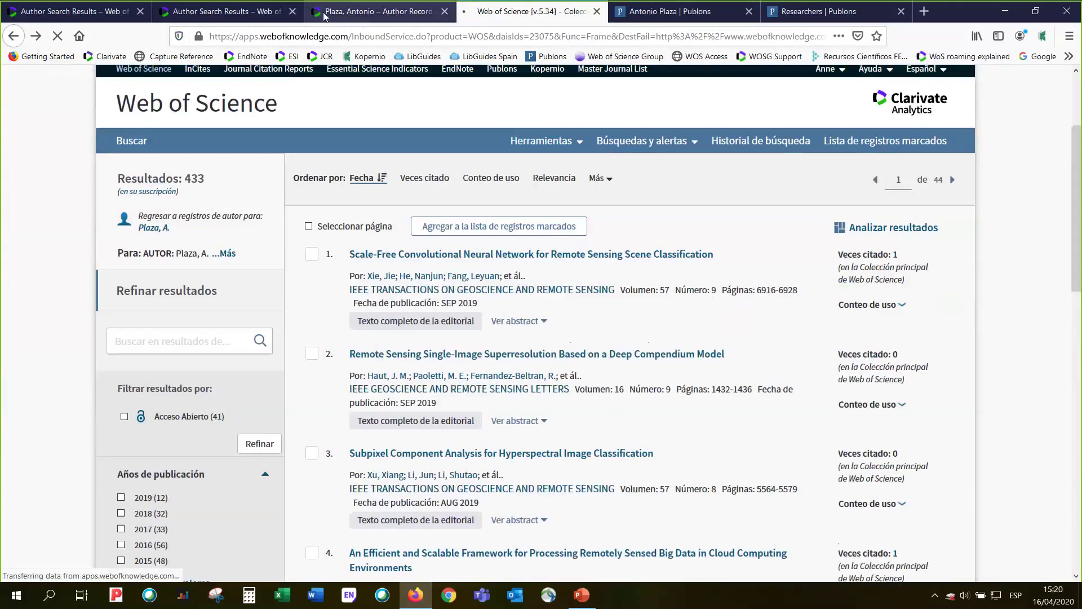
Return to the author search results, review the two entries and select both author records for combining
{"action": "left_click", "coordinate": [252, 14]}
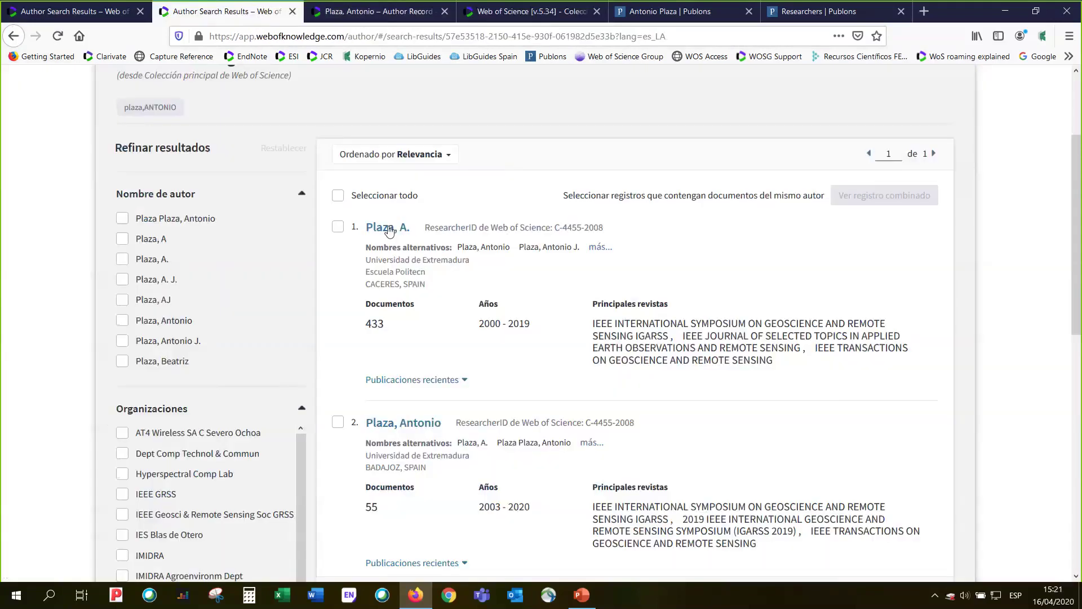
{"action": "scroll", "coordinate": [336, 301], "scroll_direction": "down", "scroll_amount": 2}
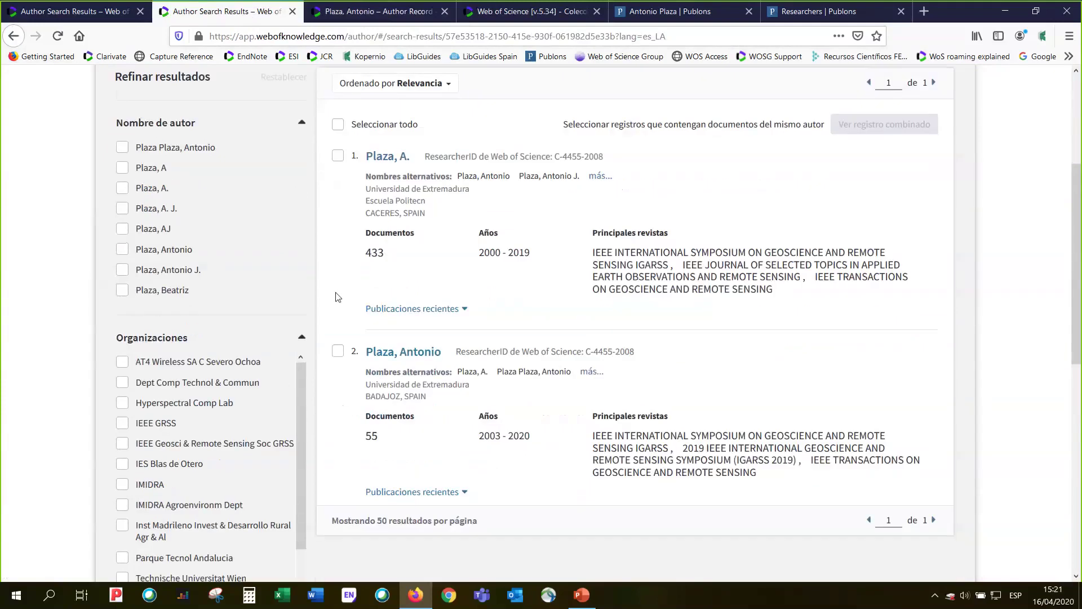
{"action": "scroll", "coordinate": [337, 297], "scroll_direction": "up", "scroll_amount": 2}
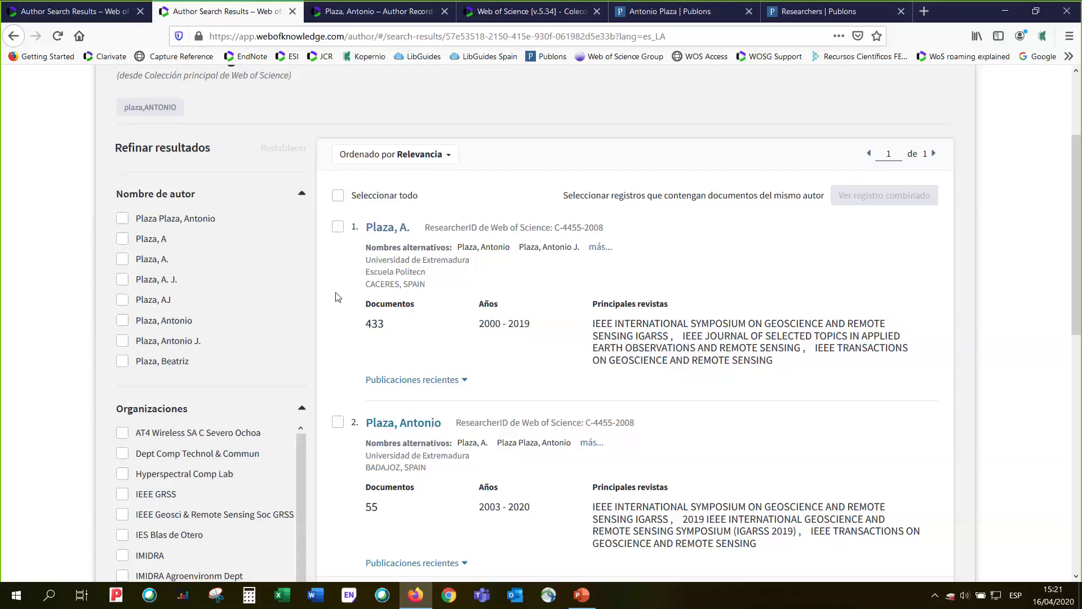
{"action": "scroll", "coordinate": [570, 473], "scroll_direction": "down", "scroll_amount": 2}
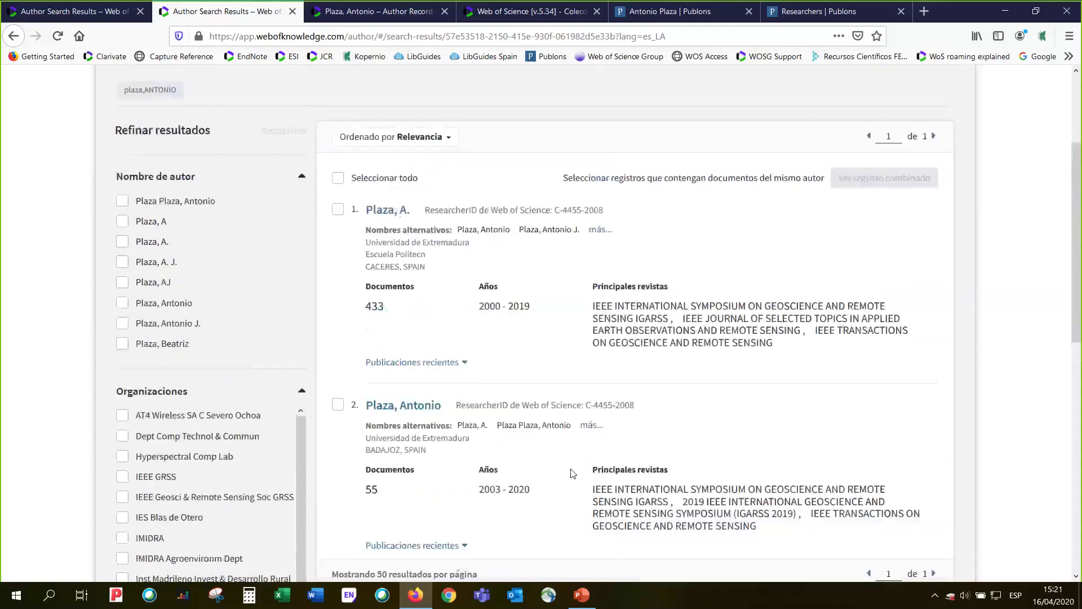
{"action": "scroll", "coordinate": [573, 472], "scroll_direction": "up", "scroll_amount": 1}
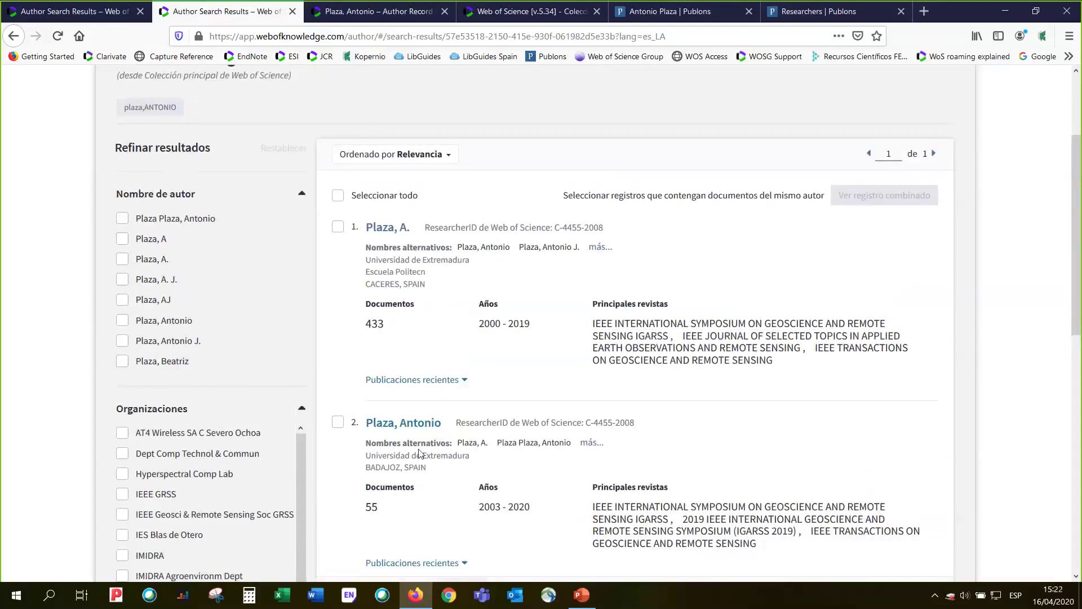
{"action": "left_click", "coordinate": [337, 229]}
{"action": "left_click", "coordinate": [339, 423]}
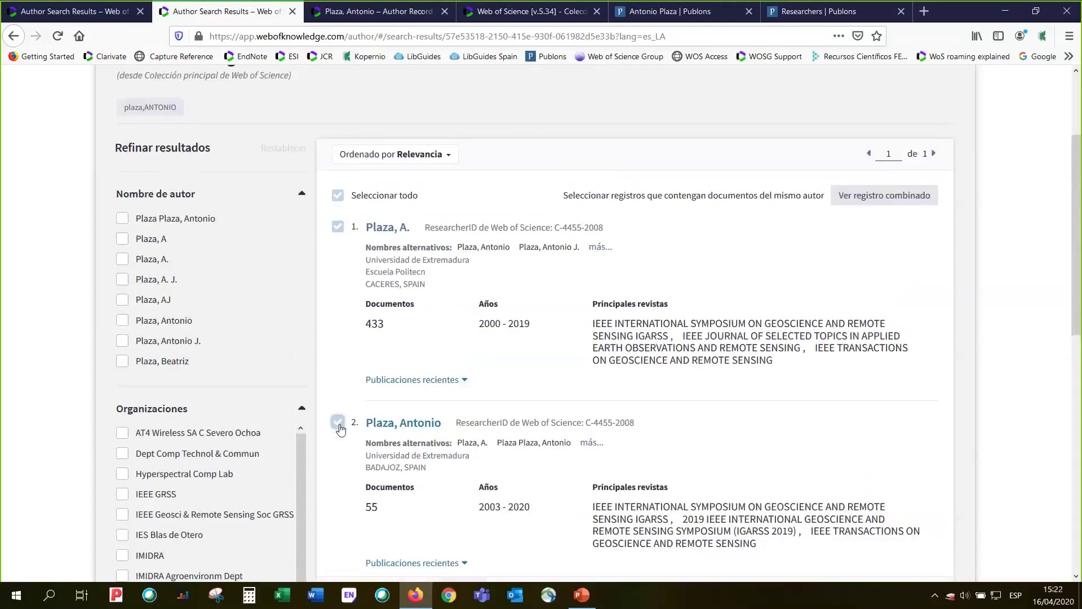
Duplicate the author search results with both records selected in another tab and reload the duplicate
{"action": "right_click", "coordinate": [256, 25]}
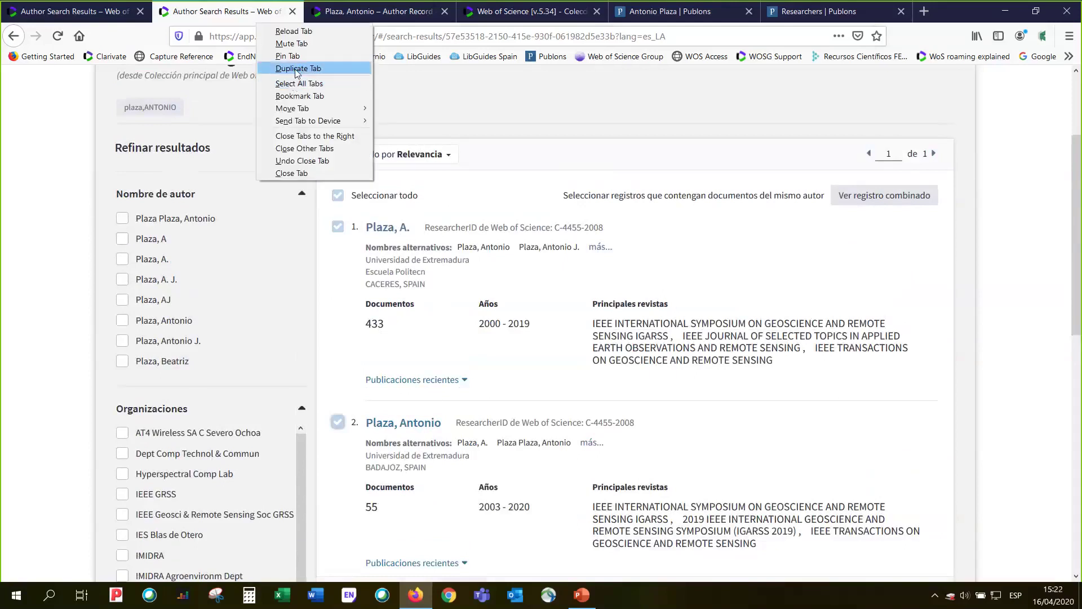
{"action": "left_click", "coordinate": [295, 68]}
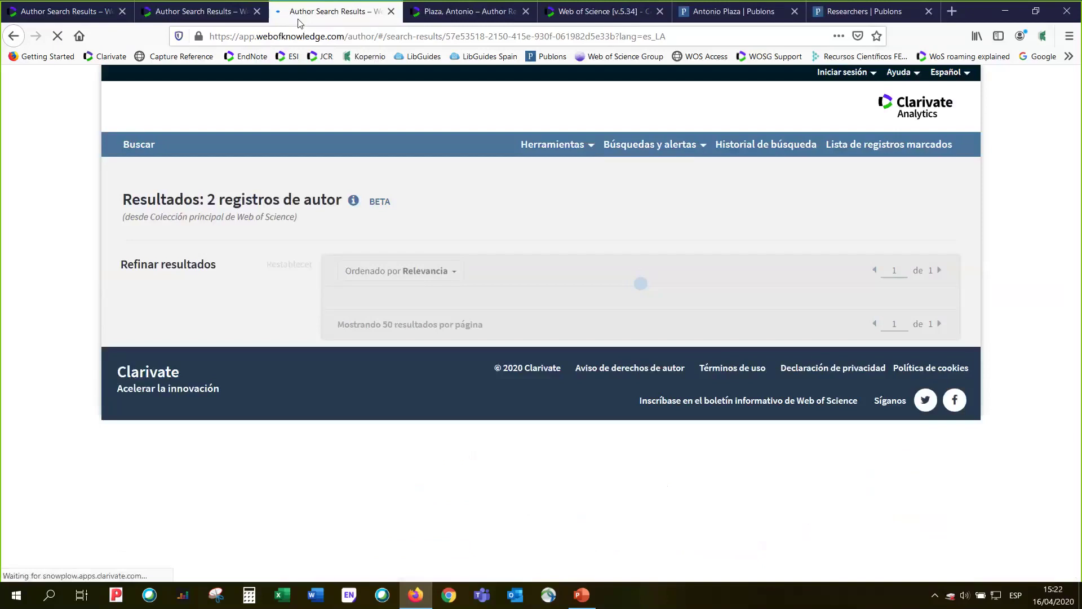
{"action": "scroll", "coordinate": [282, 285], "scroll_direction": "down", "scroll_amount": 4}
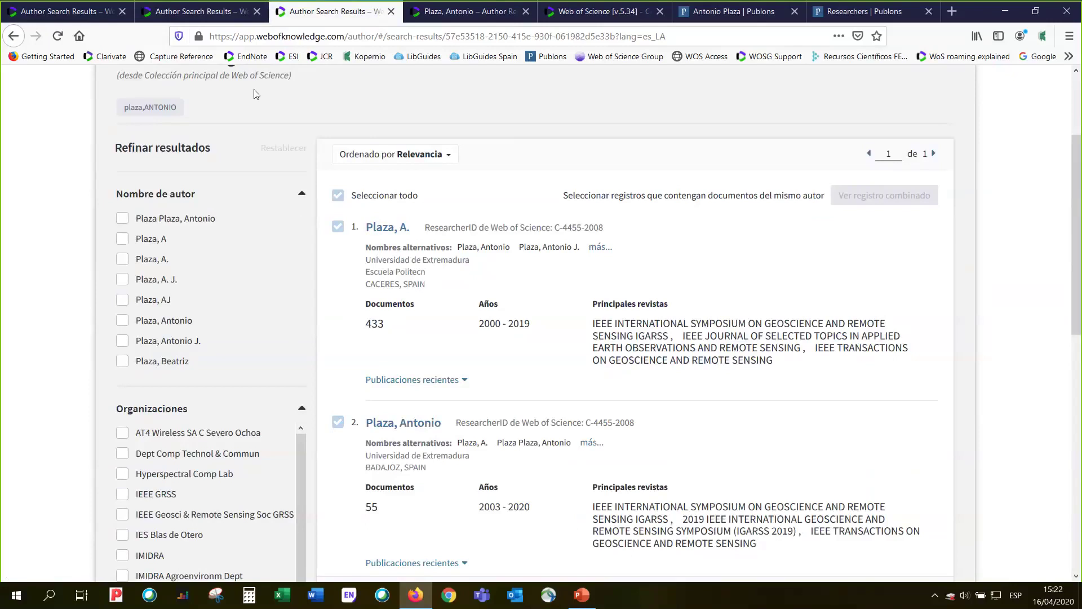
{"action": "left_click", "coordinate": [57, 36]}
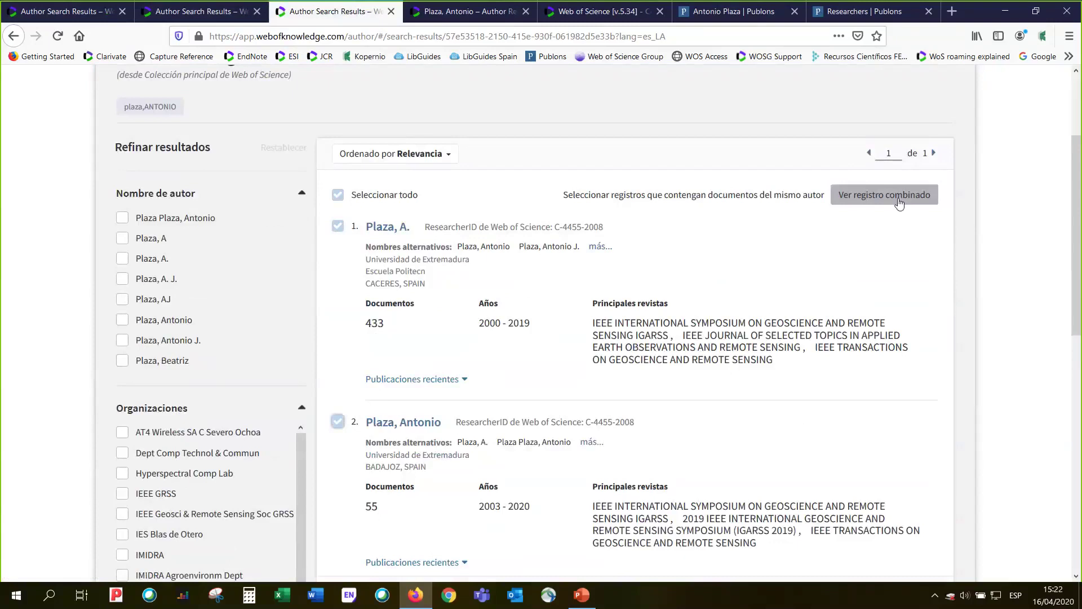
Open the combined record of the two selected author entries and review its details and publication list
{"action": "scroll", "coordinate": [900, 203], "scroll_direction": "down", "scroll_amount": 2}
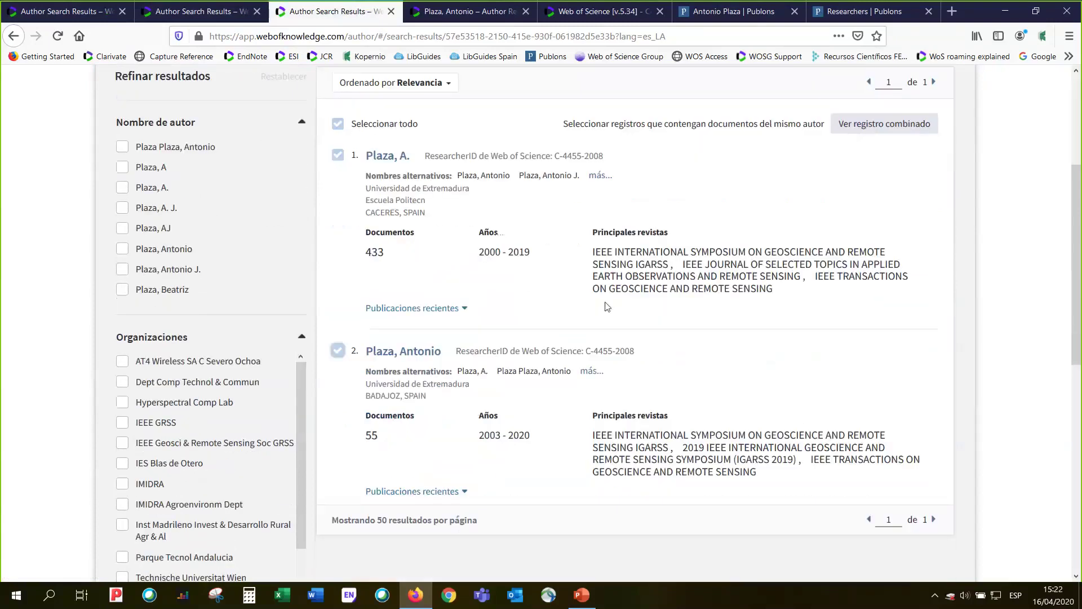
{"action": "left_click", "coordinate": [897, 136]}
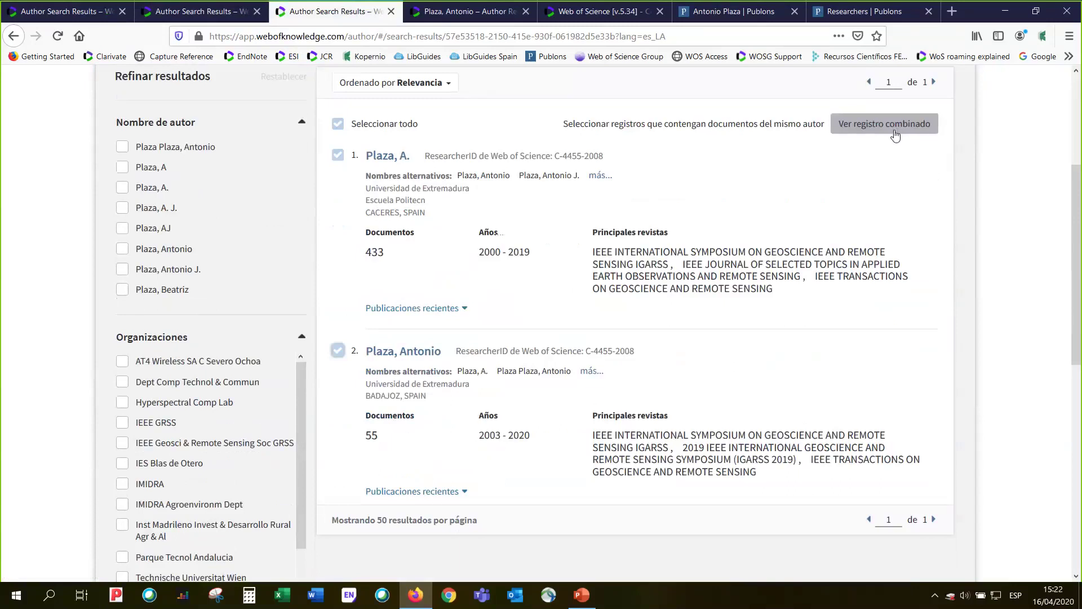
{"action": "left_click", "coordinate": [897, 134]}
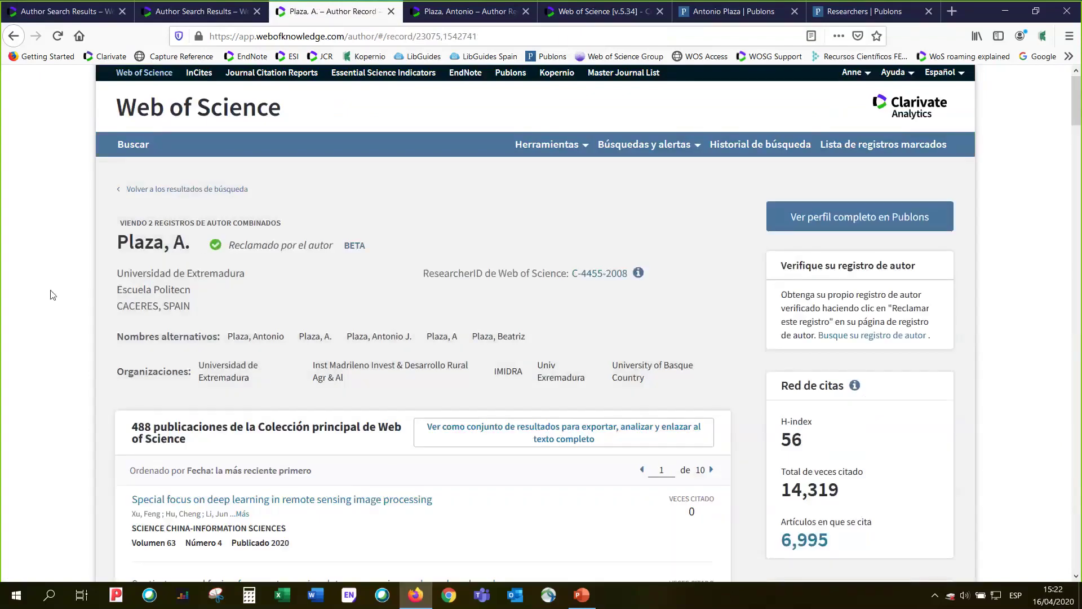
{"action": "scroll", "coordinate": [479, 288], "scroll_direction": "down", "scroll_amount": 3}
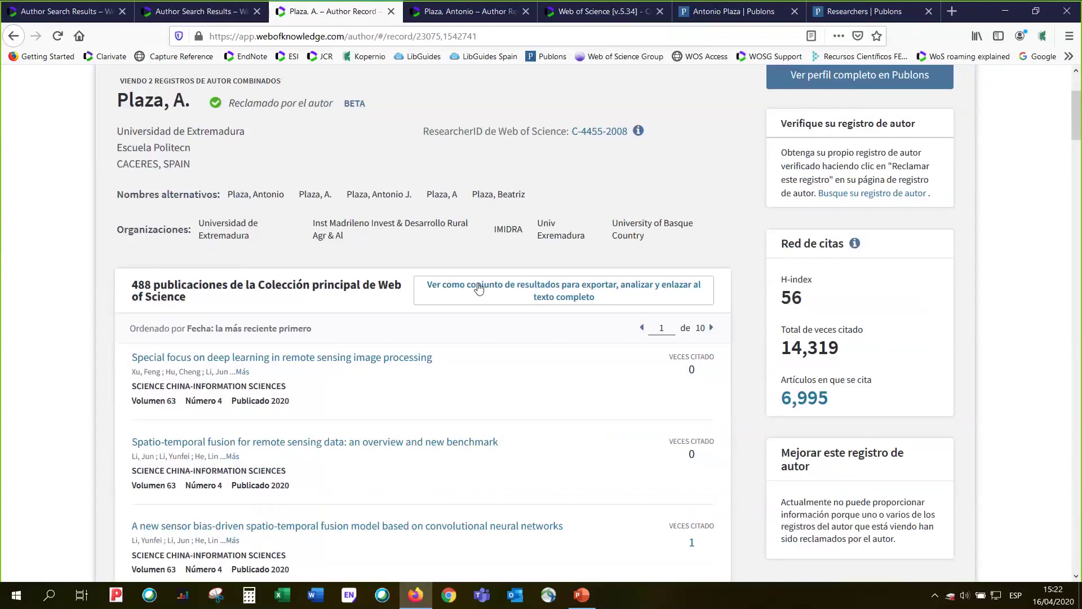
{"action": "scroll", "coordinate": [19, 327], "scroll_direction": "down", "scroll_amount": 1}
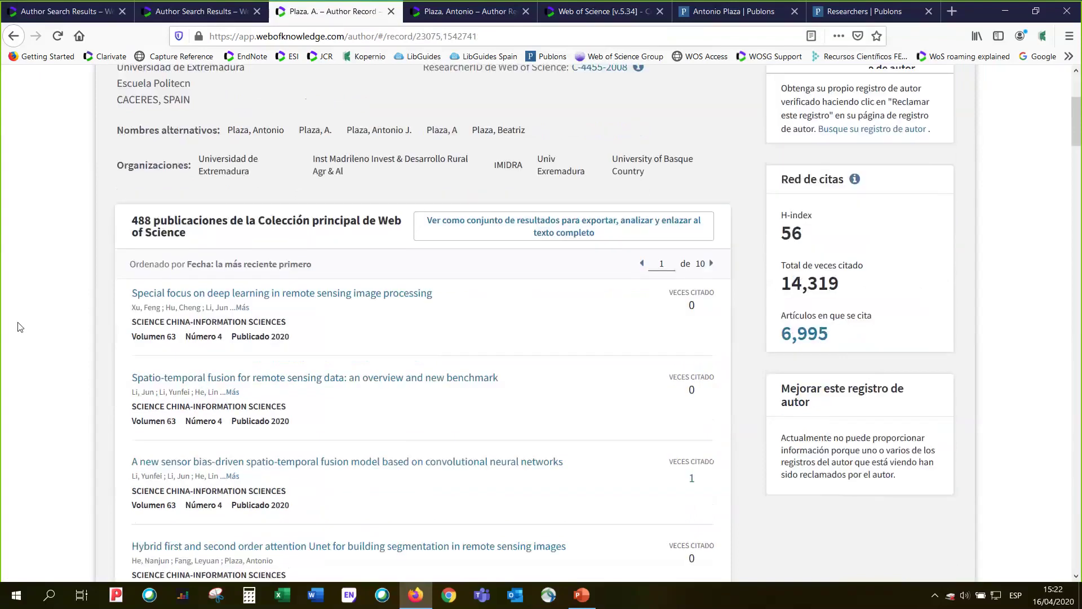
{"action": "scroll", "coordinate": [20, 327], "scroll_direction": "down", "scroll_amount": 3}
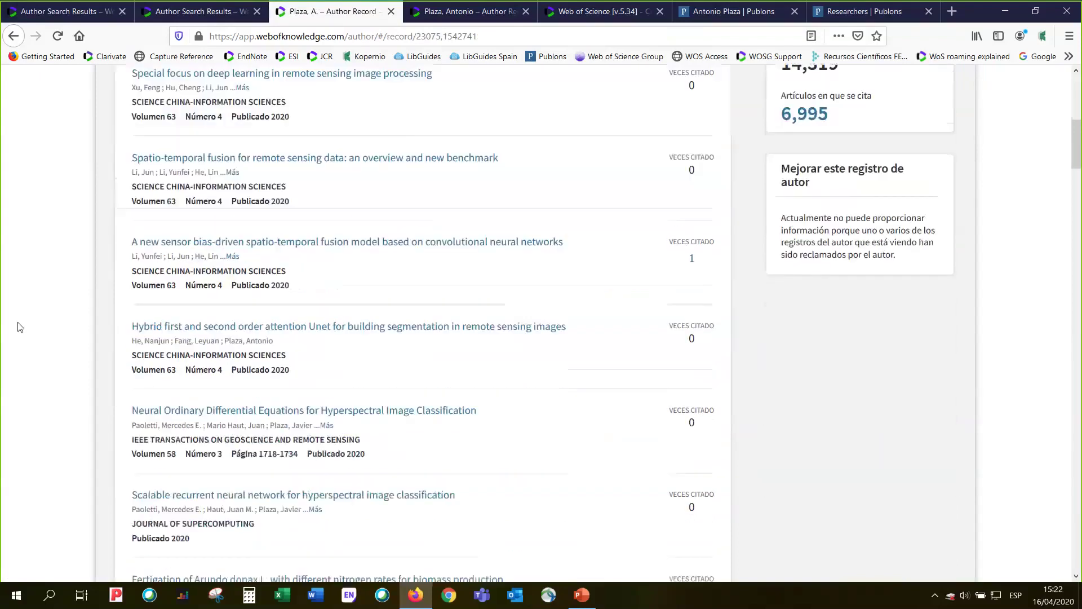
{"action": "scroll", "coordinate": [19, 327], "scroll_direction": "up", "scroll_amount": 6}
{"action": "scroll", "coordinate": [20, 327], "scroll_direction": "up", "scroll_amount": 1}
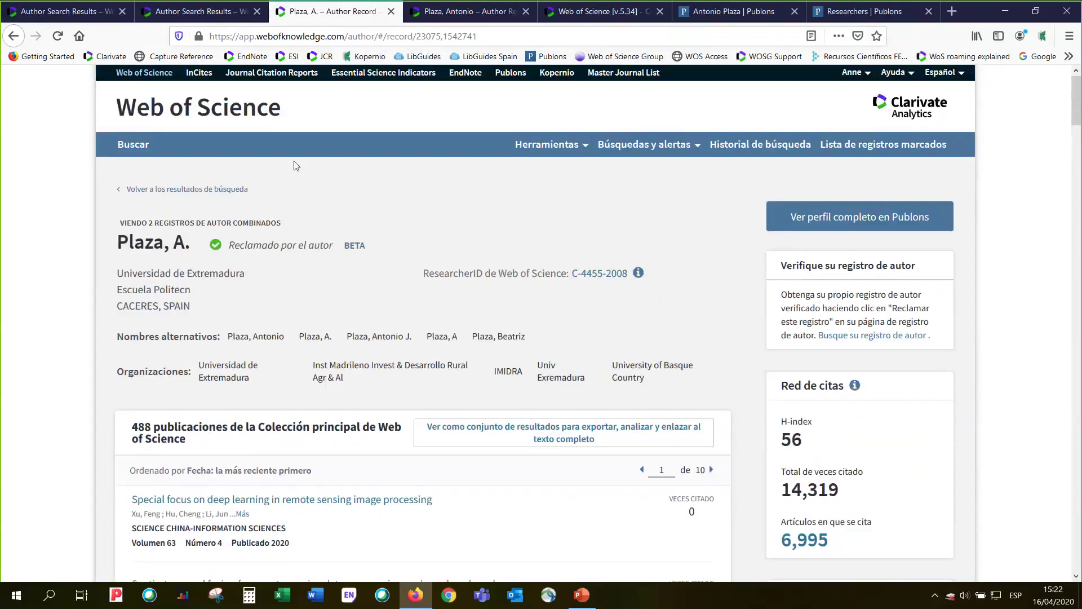
Compare the document counts of the two entries in the author search results with the combined author record
{"action": "left_click", "coordinate": [230, 18]}
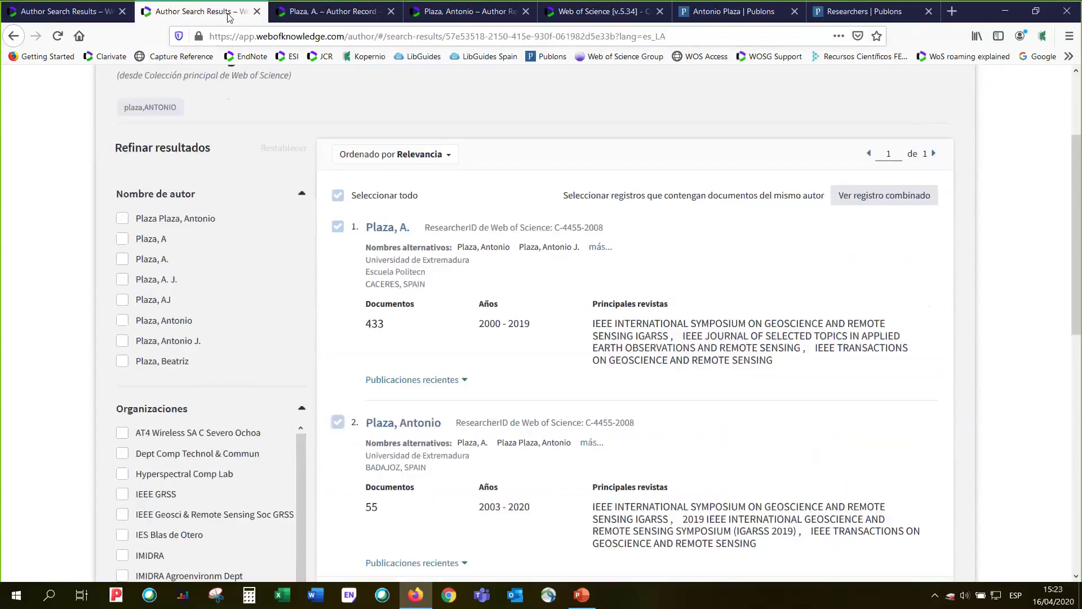
{"action": "scroll", "coordinate": [427, 477], "scroll_direction": "down", "scroll_amount": 1}
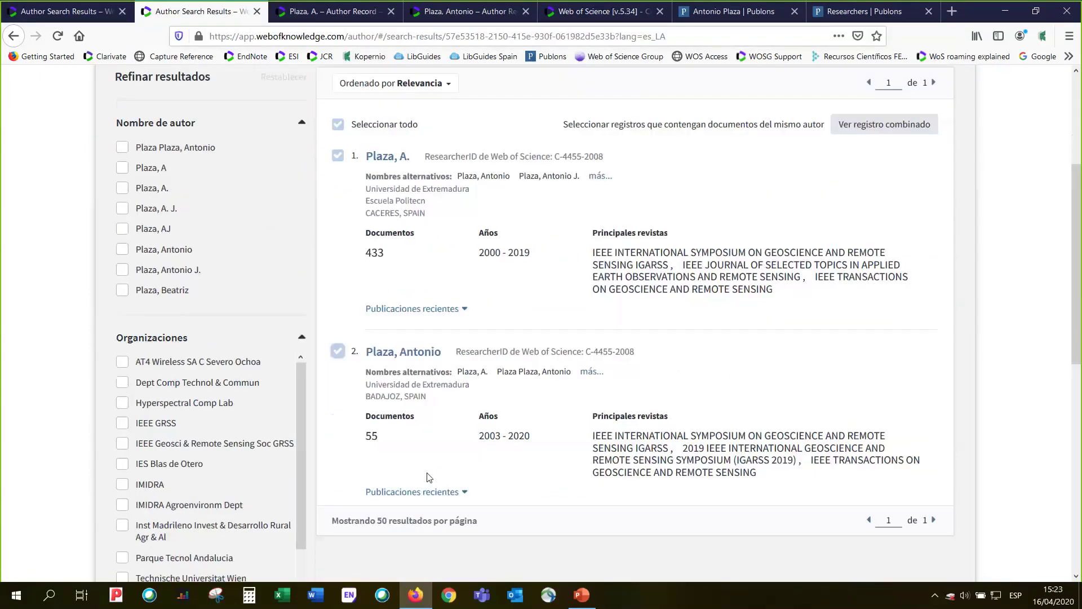
{"action": "scroll", "coordinate": [429, 473], "scroll_direction": "up", "scroll_amount": 1}
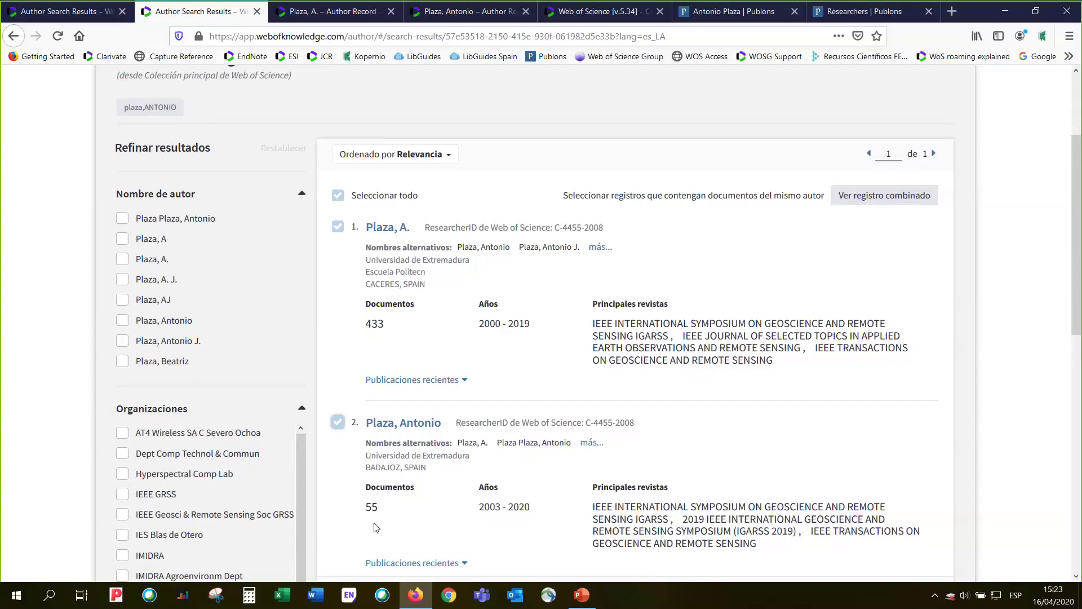
{"action": "scroll", "coordinate": [376, 527], "scroll_direction": "up", "scroll_amount": 2}
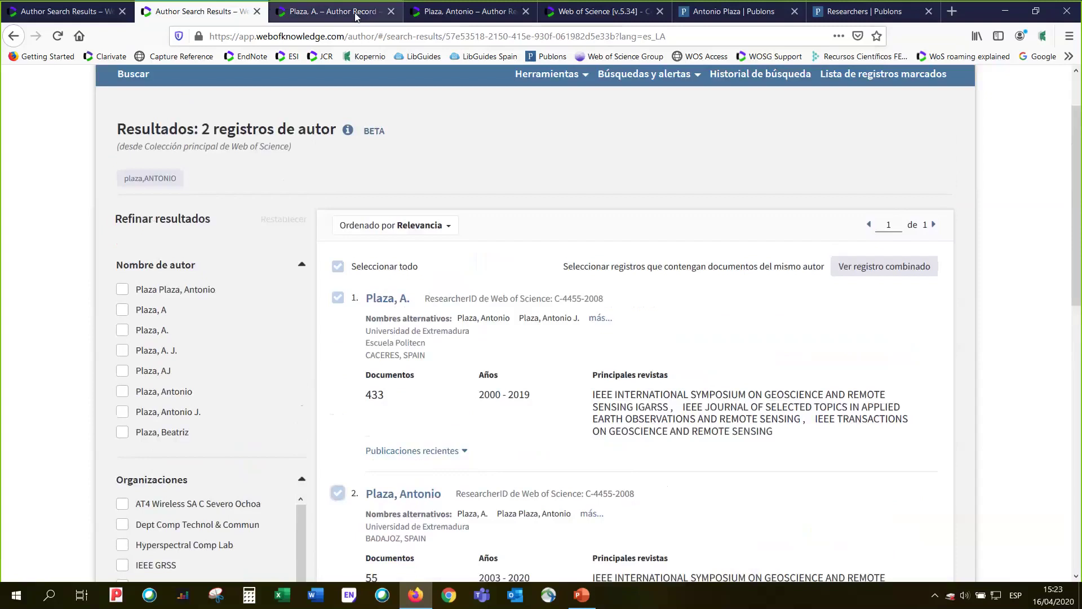
{"action": "left_click", "coordinate": [356, 17]}
{"action": "scroll", "coordinate": [54, 290], "scroll_direction": "down", "scroll_amount": 2}
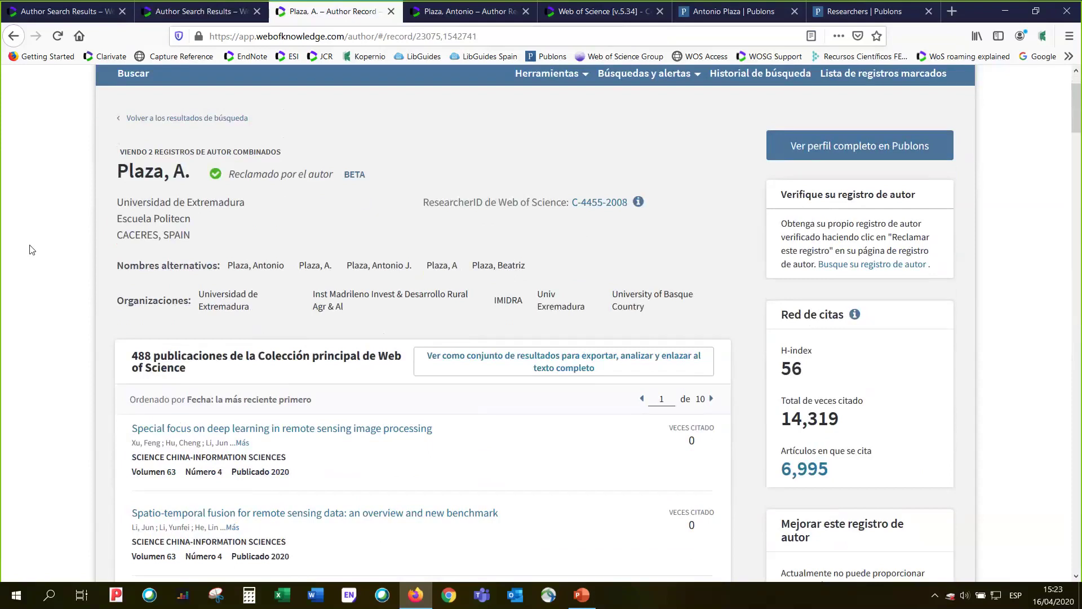
{"action": "scroll", "coordinate": [29, 249], "scroll_direction": "up", "scroll_amount": 2}
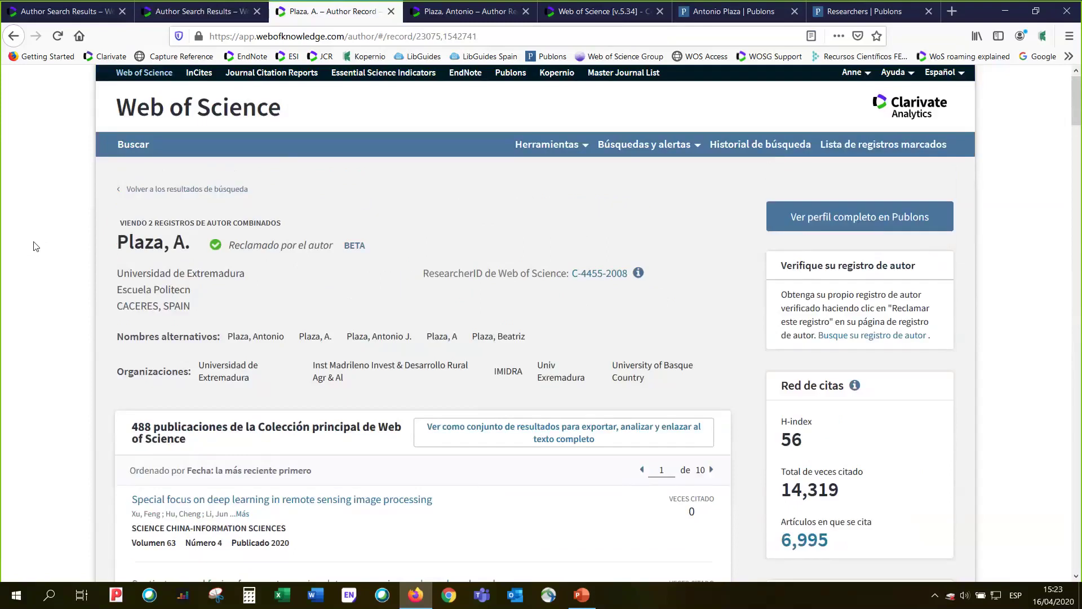
Open the basic search, set its search field to Identificadores de autores, and go to Búsqueda de autores
{"action": "left_click", "coordinate": [70, 11]}
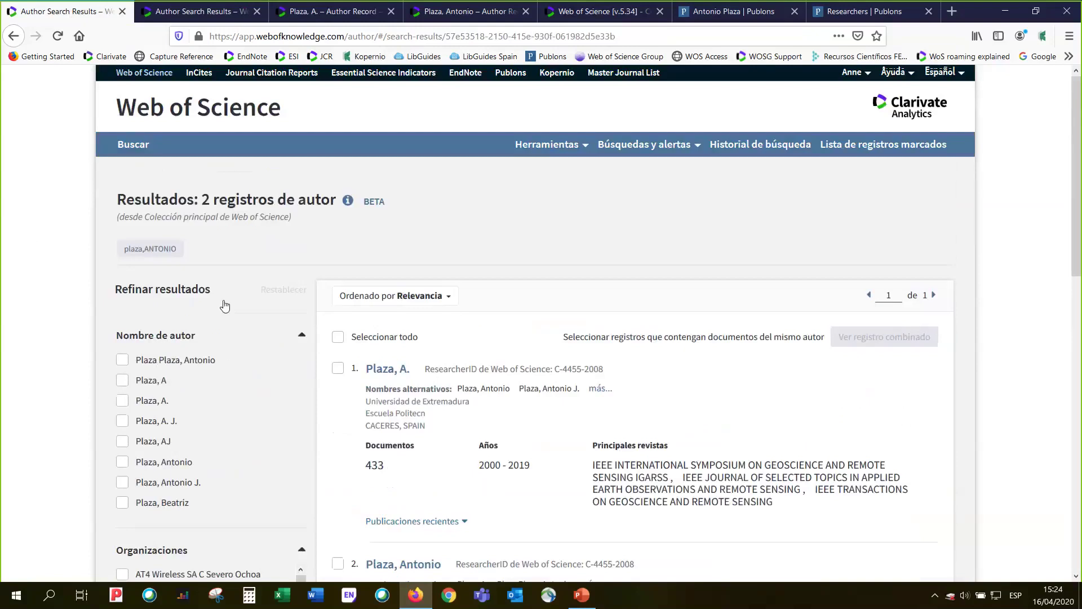
{"action": "left_click", "coordinate": [182, 112]}
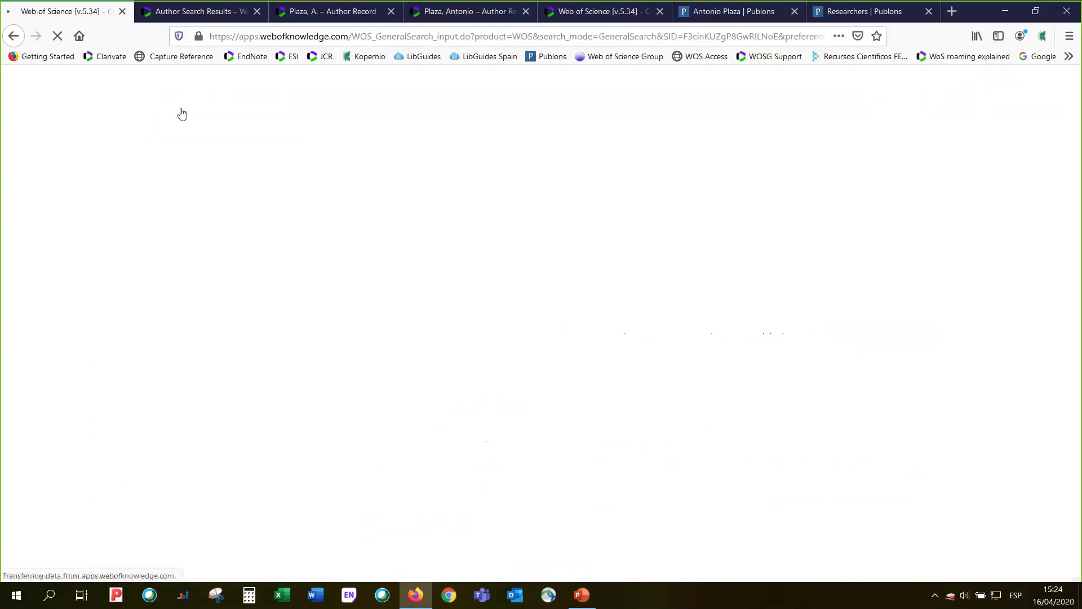
{"action": "scroll", "coordinate": [653, 476], "scroll_direction": "down", "scroll_amount": 2}
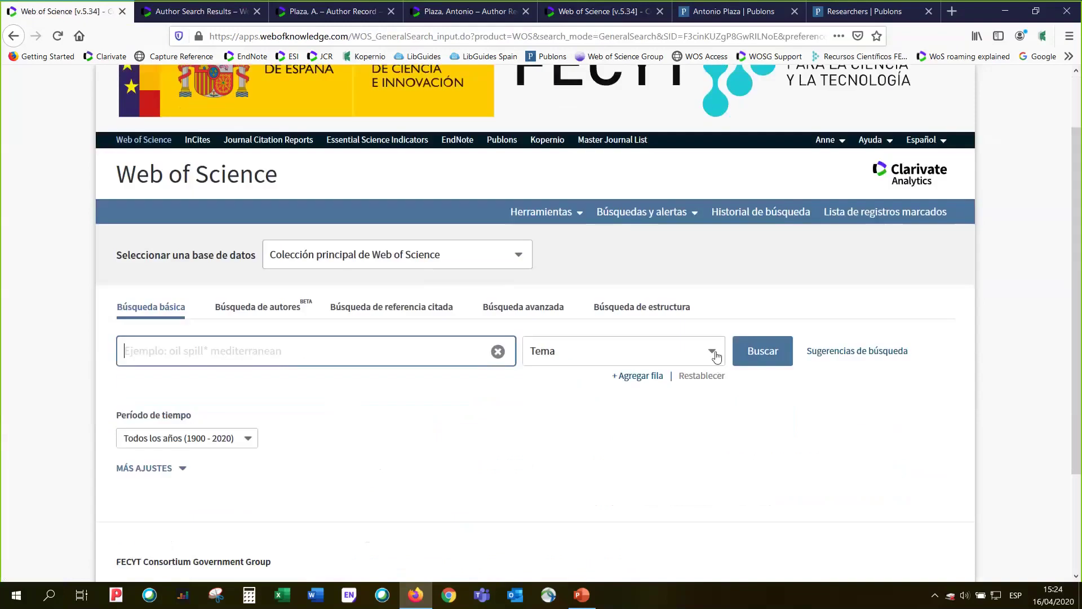
{"action": "left_click", "coordinate": [715, 355]}
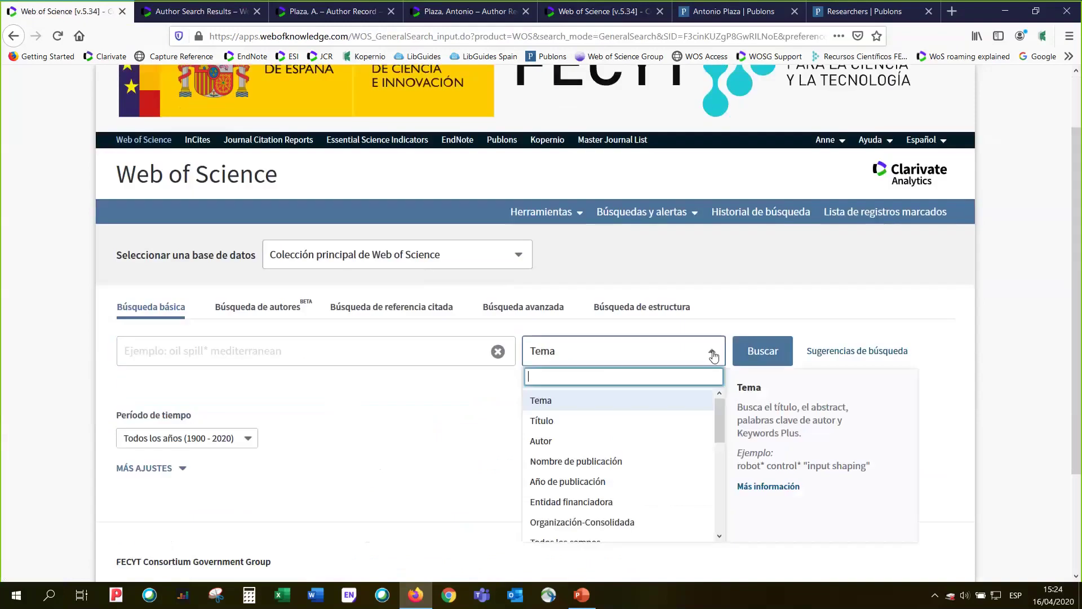
{"action": "scroll", "coordinate": [649, 463], "scroll_direction": "down", "scroll_amount": 5}
{"action": "left_click", "coordinate": [641, 489]}
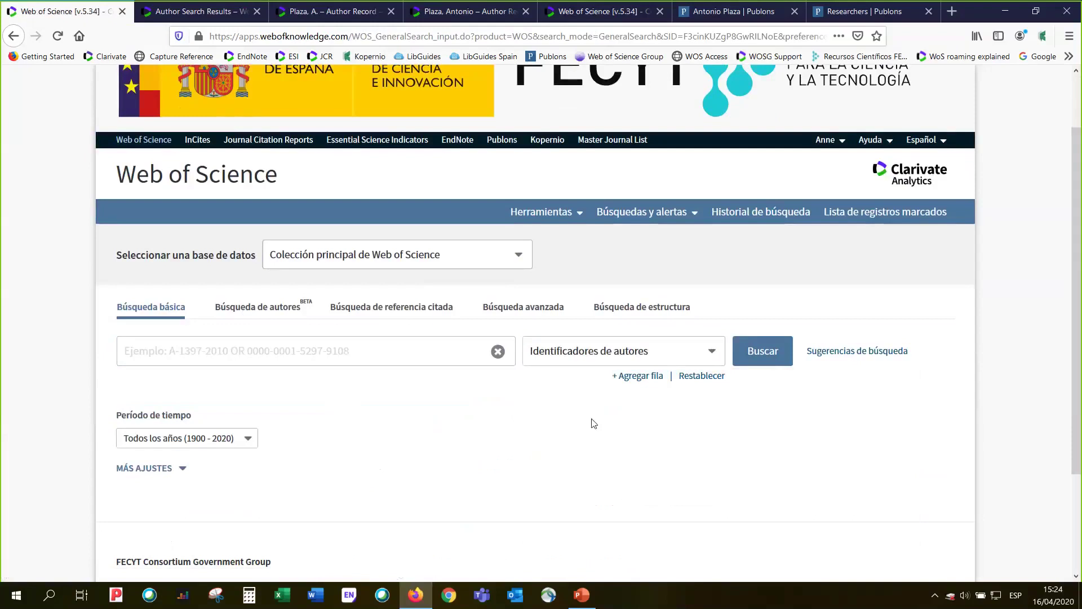
{"action": "left_click", "coordinate": [236, 310]}
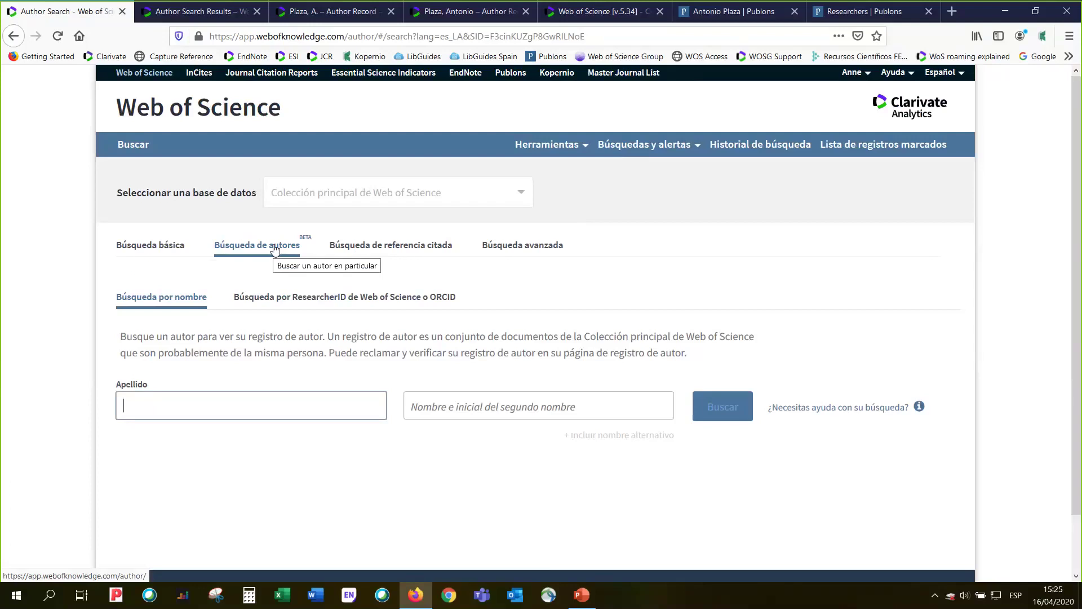
Switch to the PowerPoint course deck and present it from the agenda on slide 13 to slide 14
{"action": "left_click", "coordinate": [582, 595]}
{"action": "scroll", "coordinate": [90, 278], "scroll_direction": "down", "scroll_amount": 2}
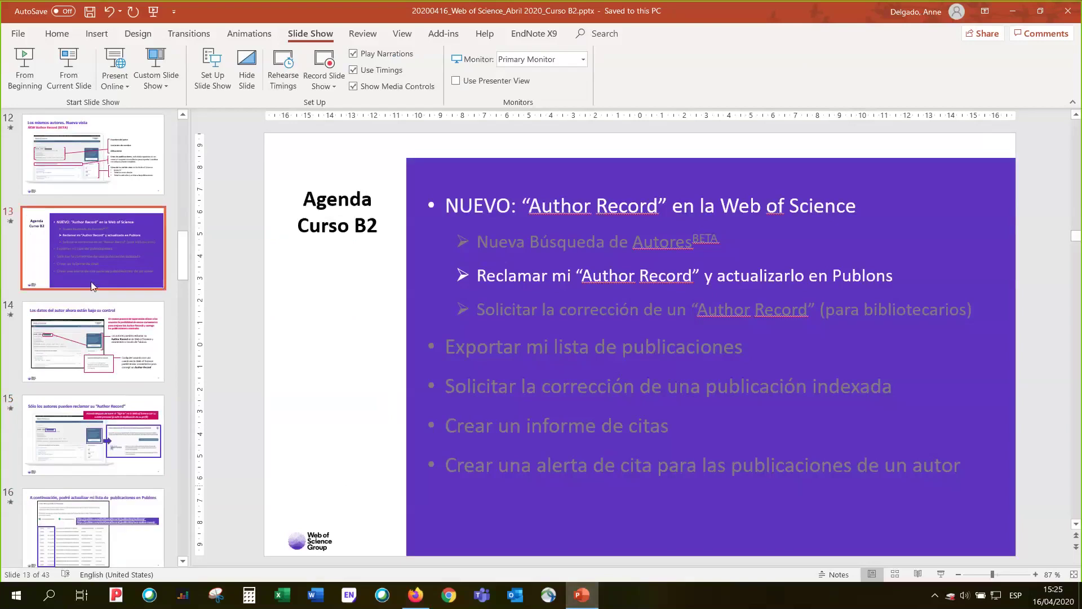
{"action": "left_click", "coordinate": [69, 74]}
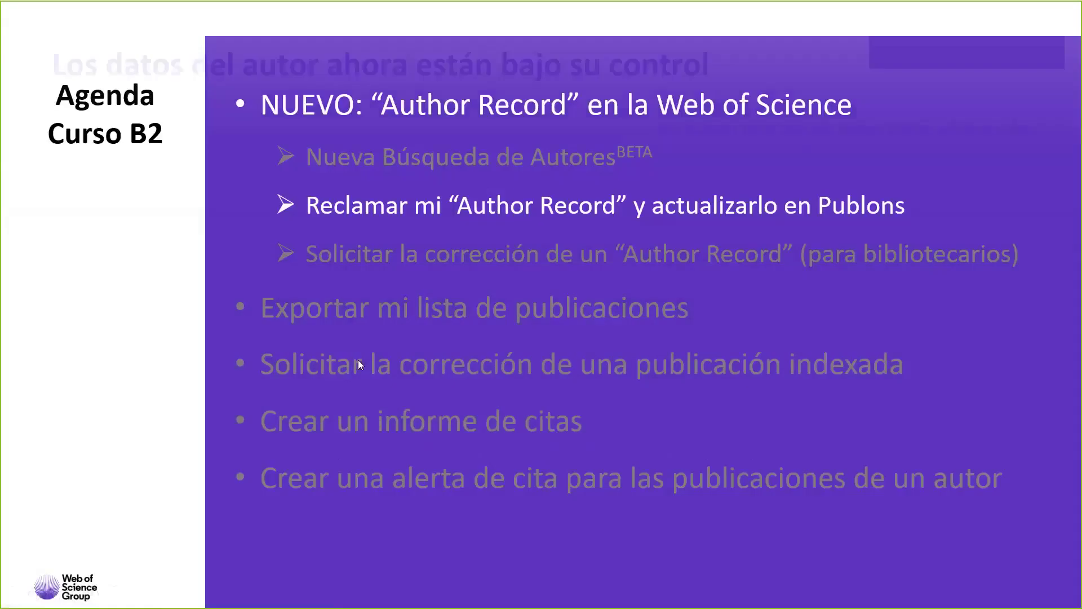
{"action": "left_click", "coordinate": [358, 360]}
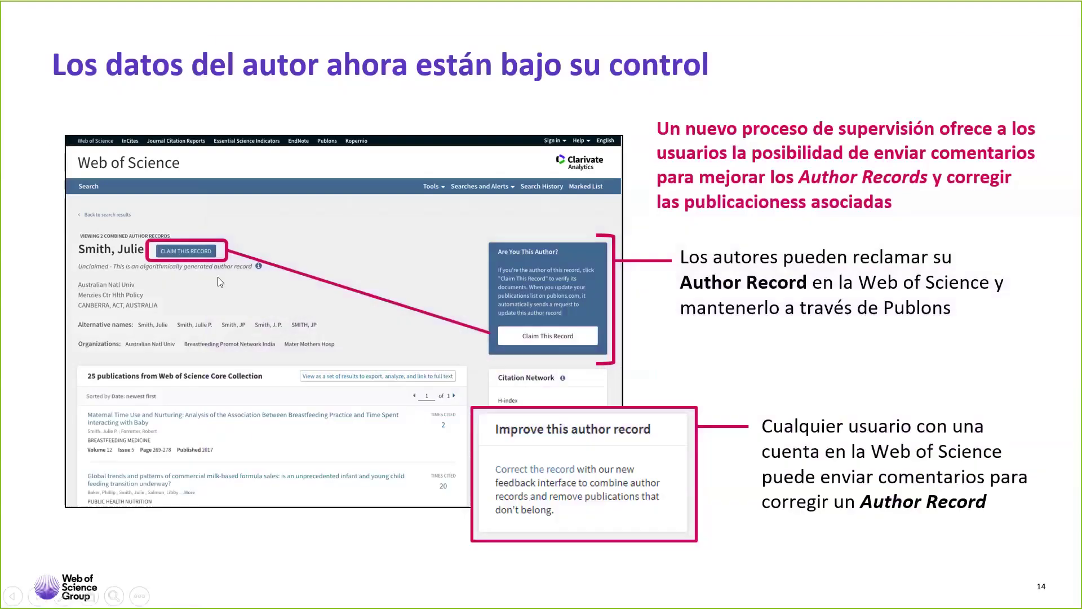
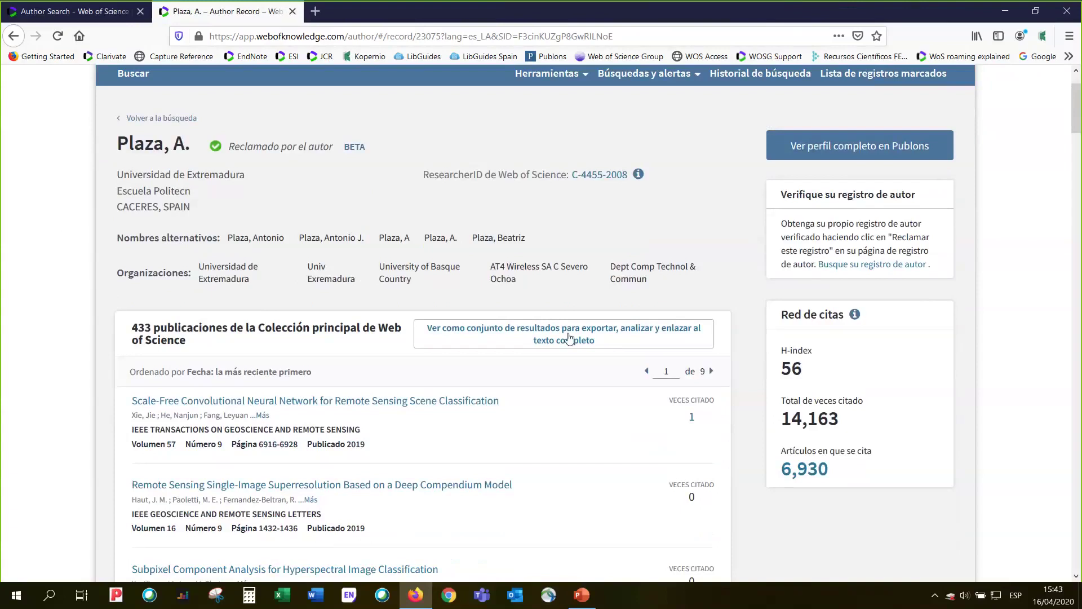
Open the claimed author record's publications as a result set for exporting and analysing
{"action": "left_click", "coordinate": [570, 338]}
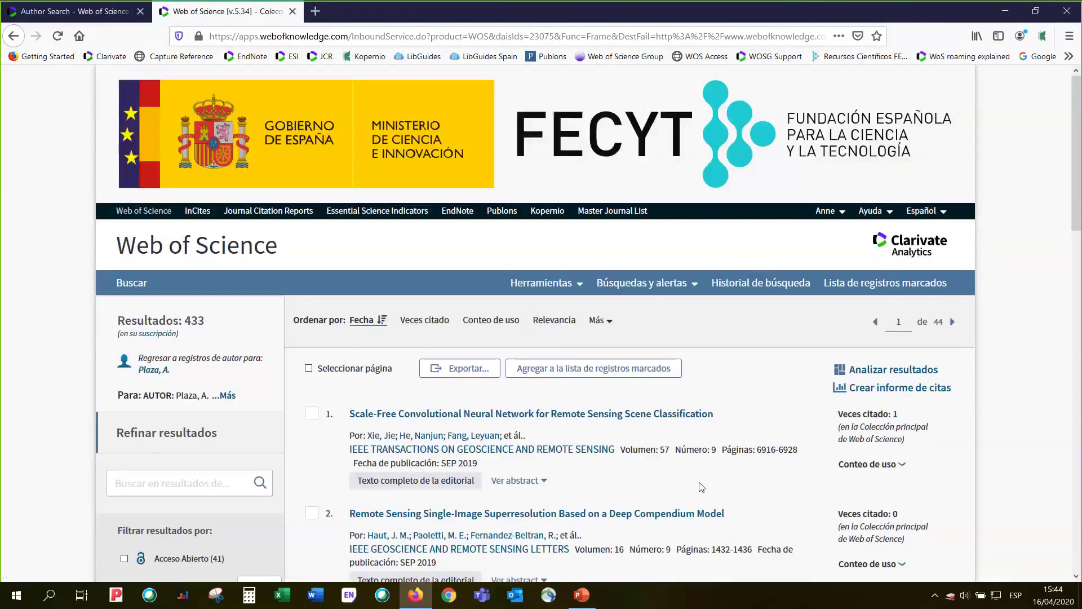
{"action": "scroll", "coordinate": [701, 487], "scroll_direction": "down", "scroll_amount": 3}
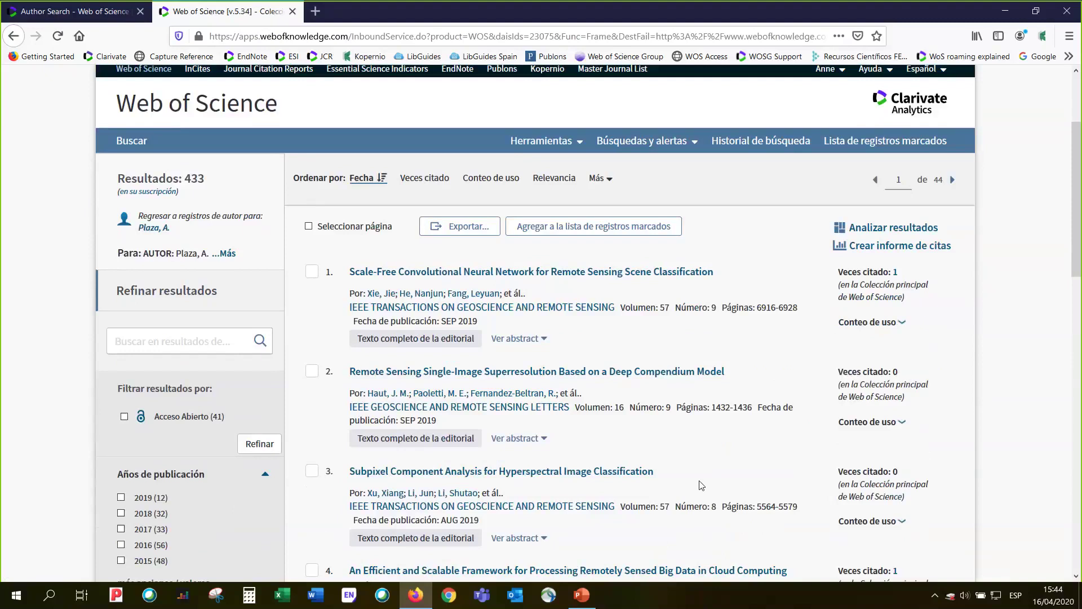
Switch to PowerPoint and present the "Exportar mi lista de publicaciones" section from its agenda slide to the FECYT CVN export on slide 28
{"action": "left_click", "coordinate": [587, 596]}
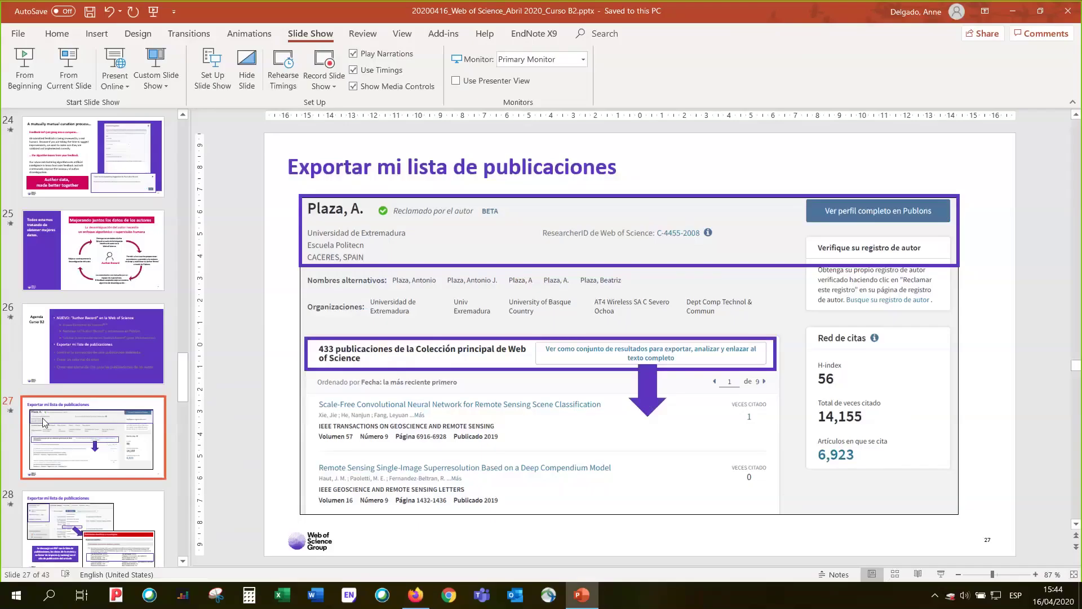
{"action": "left_click", "coordinate": [129, 368]}
{"action": "key", "text": "shift+F5"}
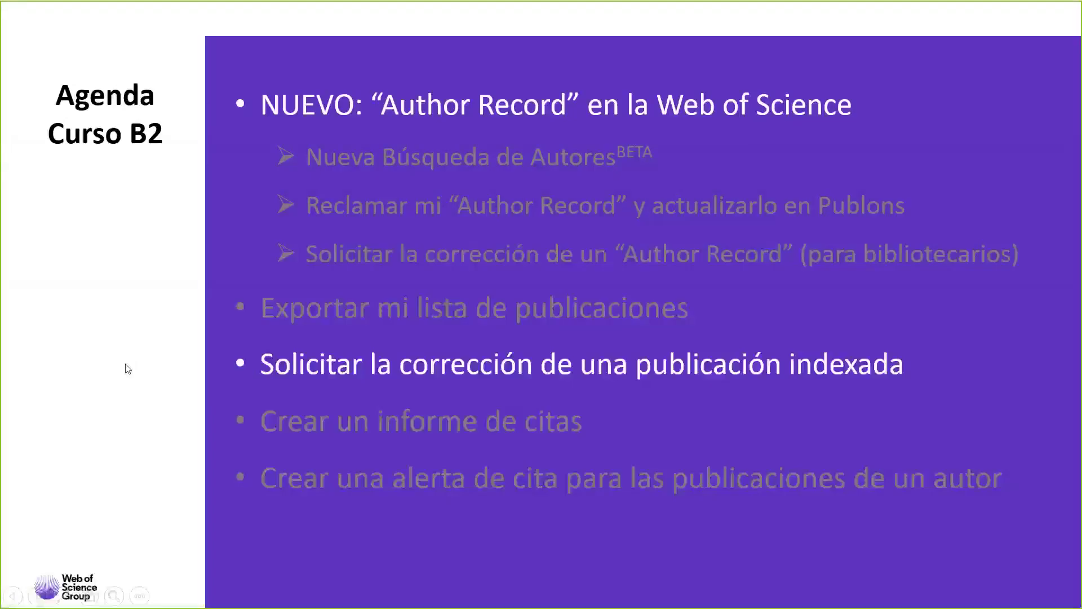
{"action": "left_click", "coordinate": [400, 362]}
{"action": "key", "text": "Left"}
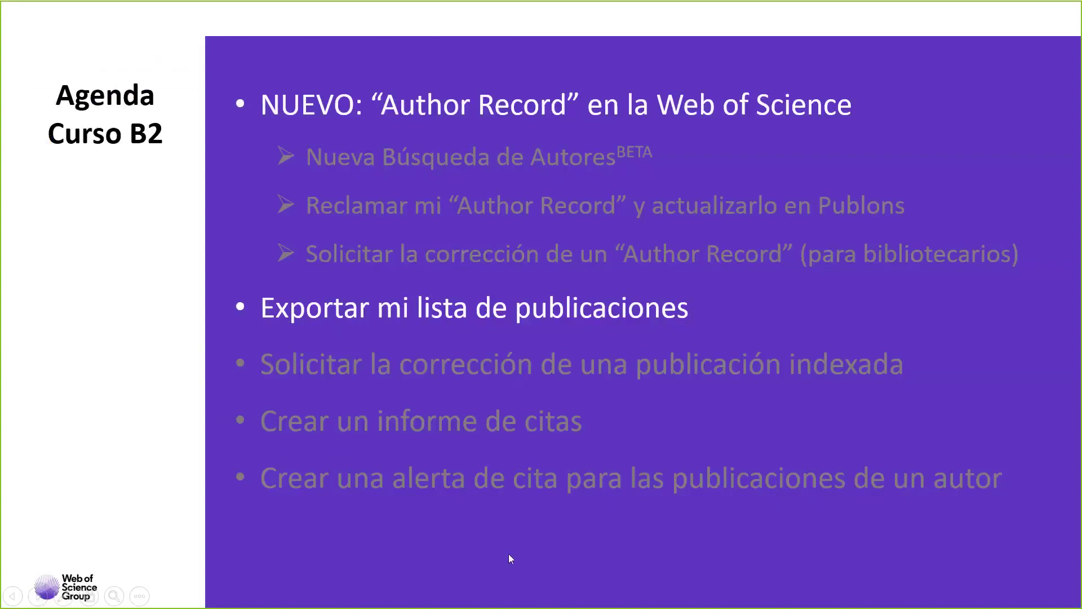
{"action": "key", "text": "Right"}
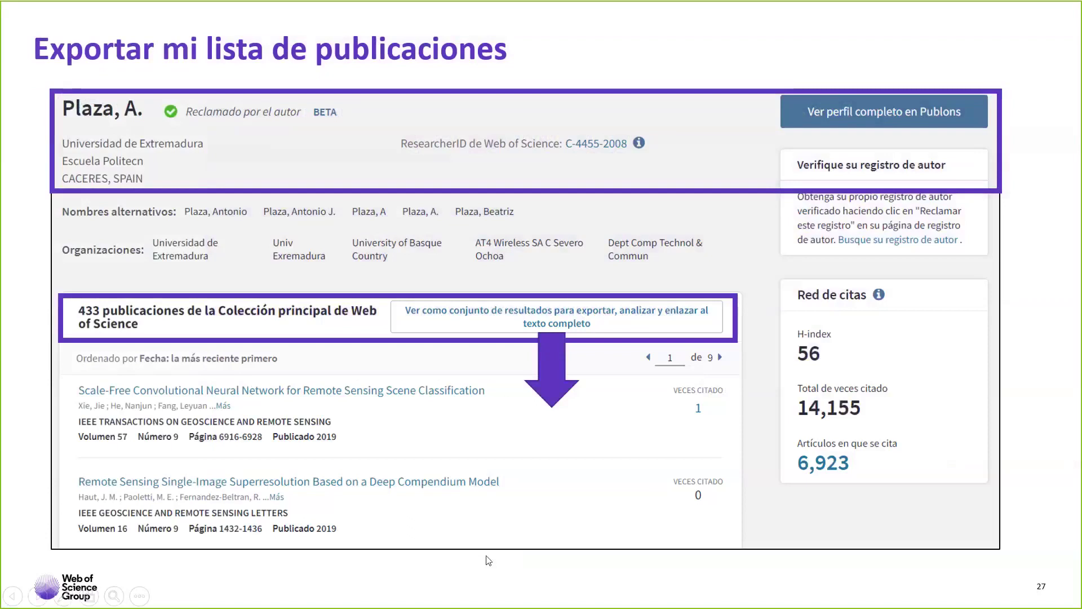
{"action": "left_click", "coordinate": [429, 574]}
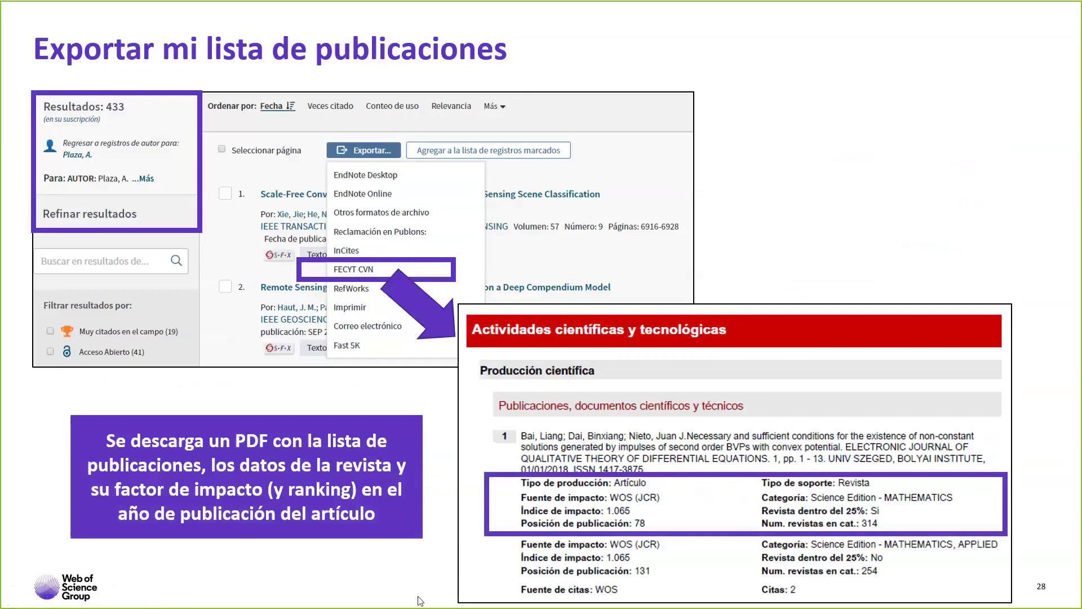
Switch to the Web of Science results in Firefox and export records 1 to 433 to FECYT CVN, saving the savedrecs.pdf file
{"action": "key", "text": "alt+Tab"}
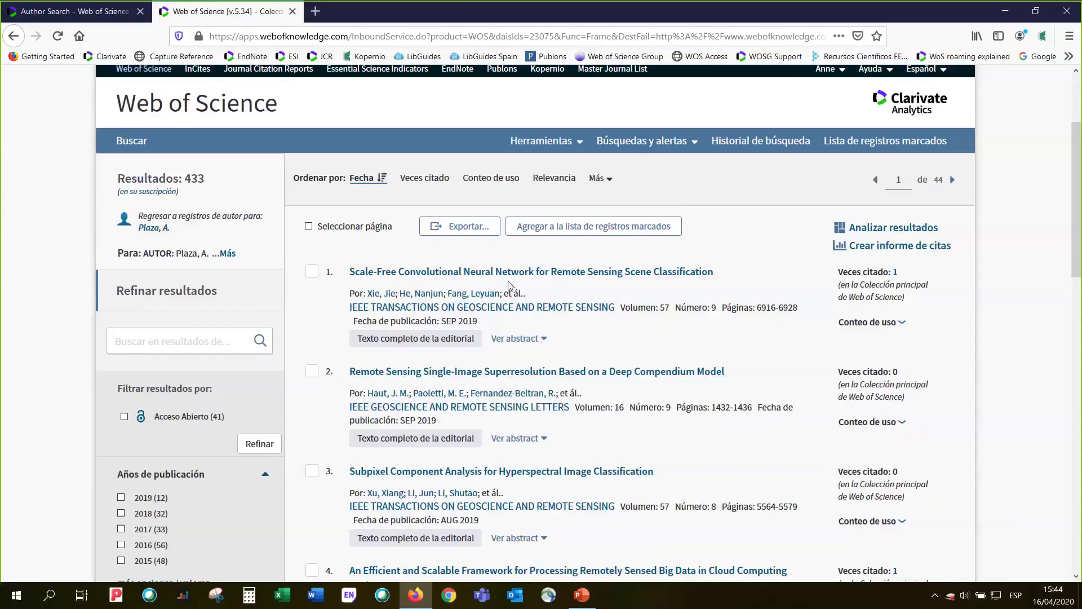
{"action": "left_click", "coordinate": [472, 233]}
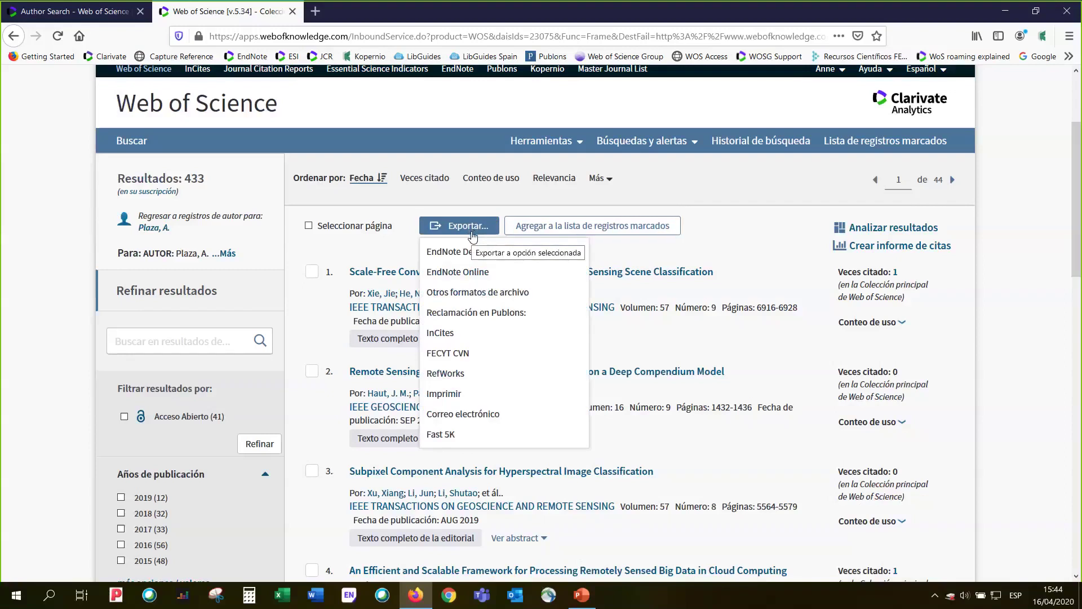
{"action": "left_click", "coordinate": [468, 354]}
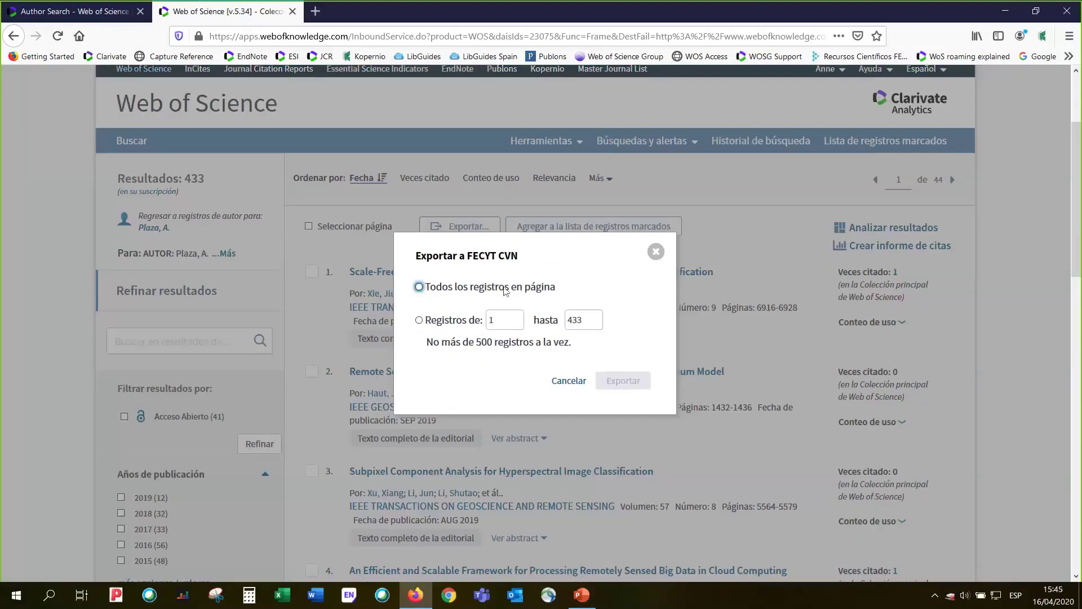
{"action": "left_click", "coordinate": [419, 288]}
{"action": "left_click", "coordinate": [419, 321]}
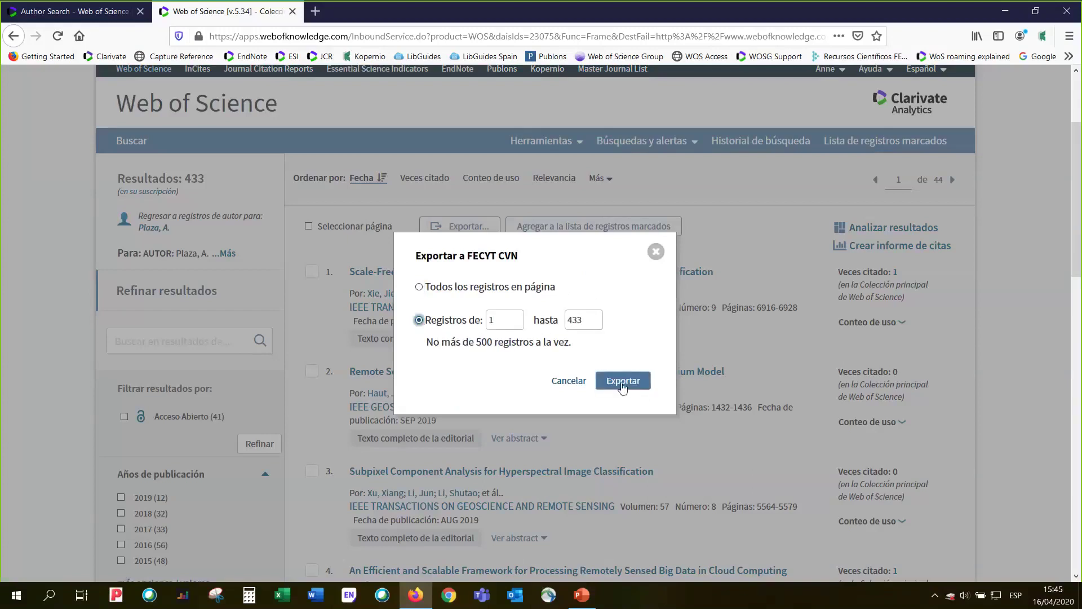
{"action": "left_click", "coordinate": [622, 381]}
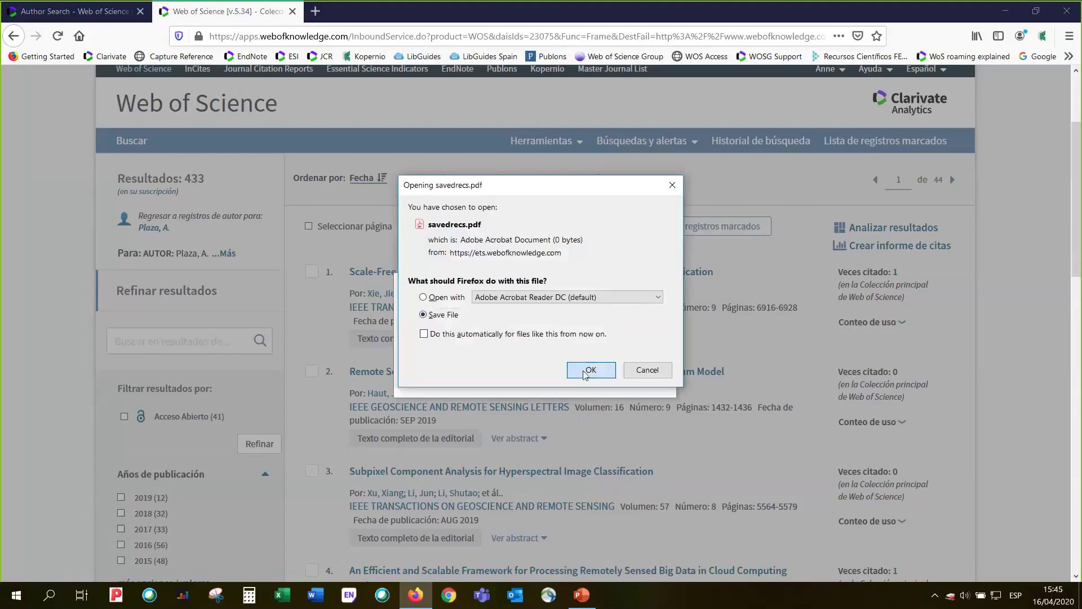
{"action": "left_click", "coordinate": [586, 374]}
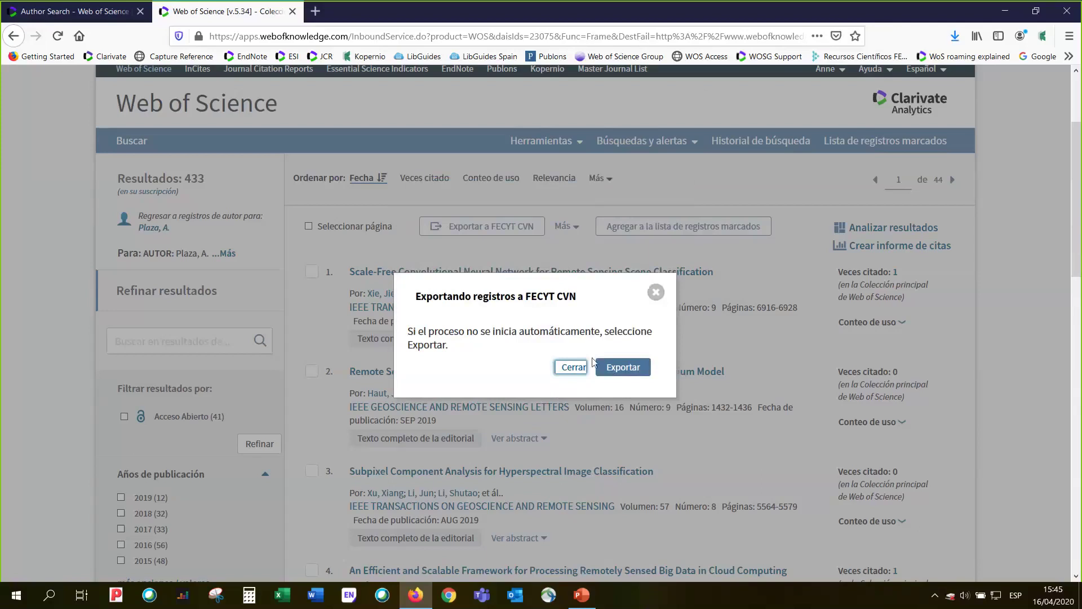
{"action": "left_click", "coordinate": [655, 293]}
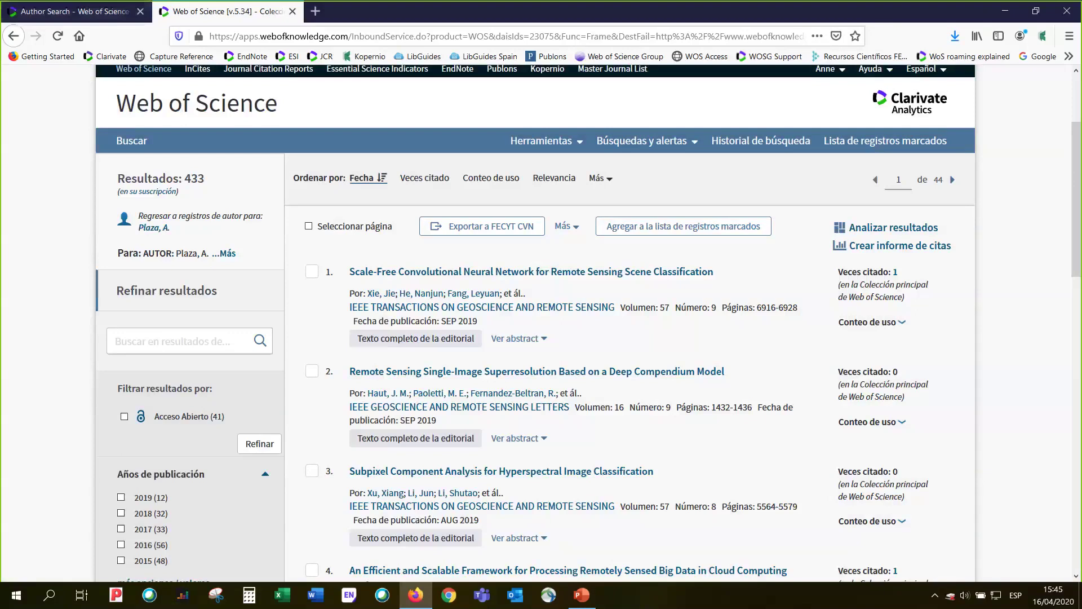
Go to the Downloads folder and try to open the exported savedrecs.pdf in Adobe Acrobat Reader
{"action": "left_click", "coordinate": [16, 597]}
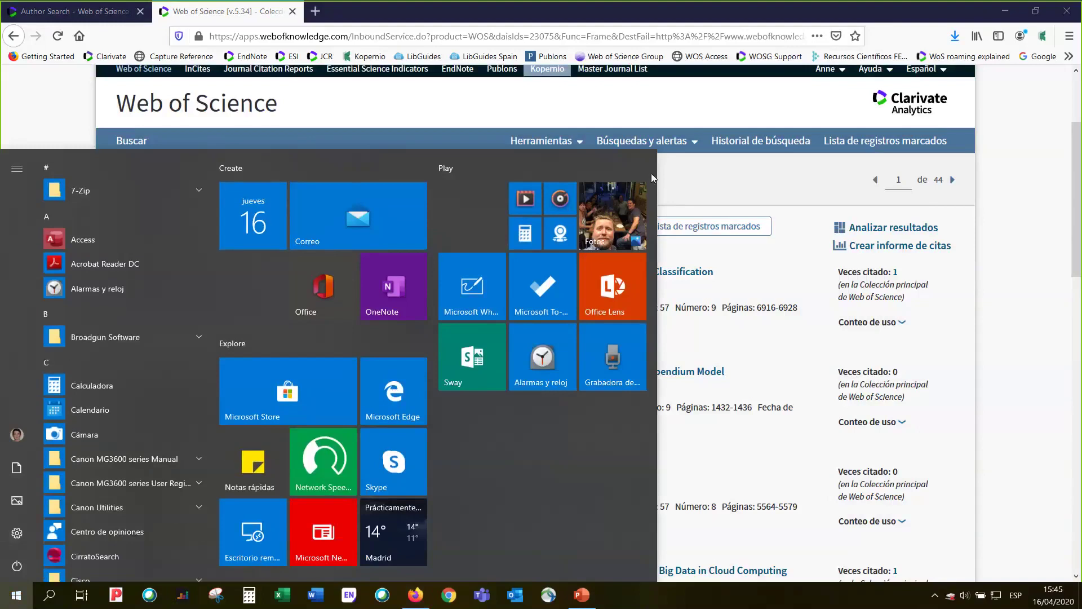
{"action": "left_click", "coordinate": [705, 183]}
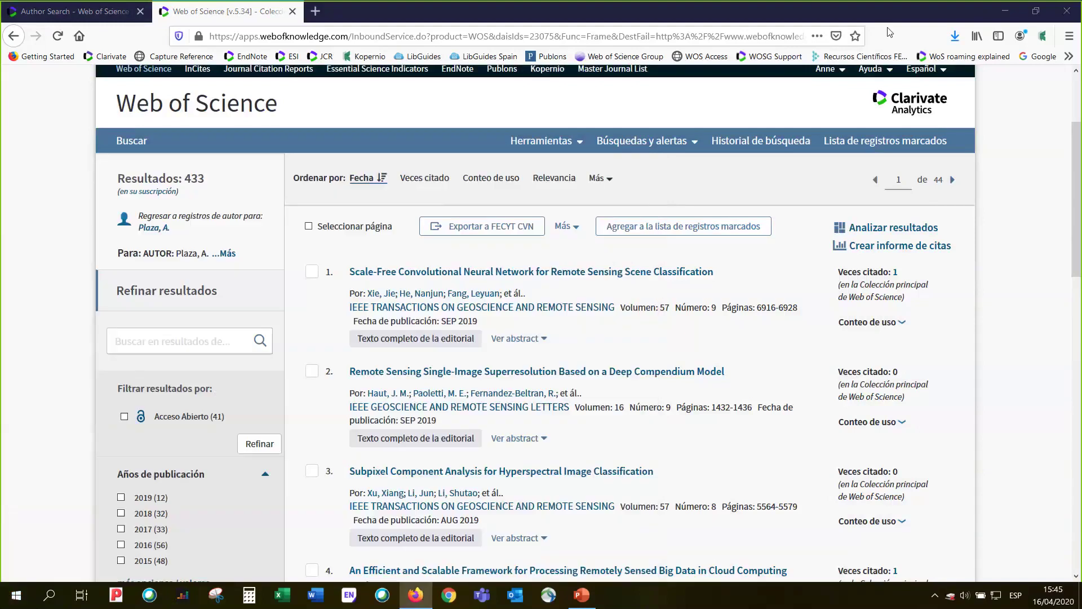
{"action": "left_click", "coordinate": [1007, 12]}
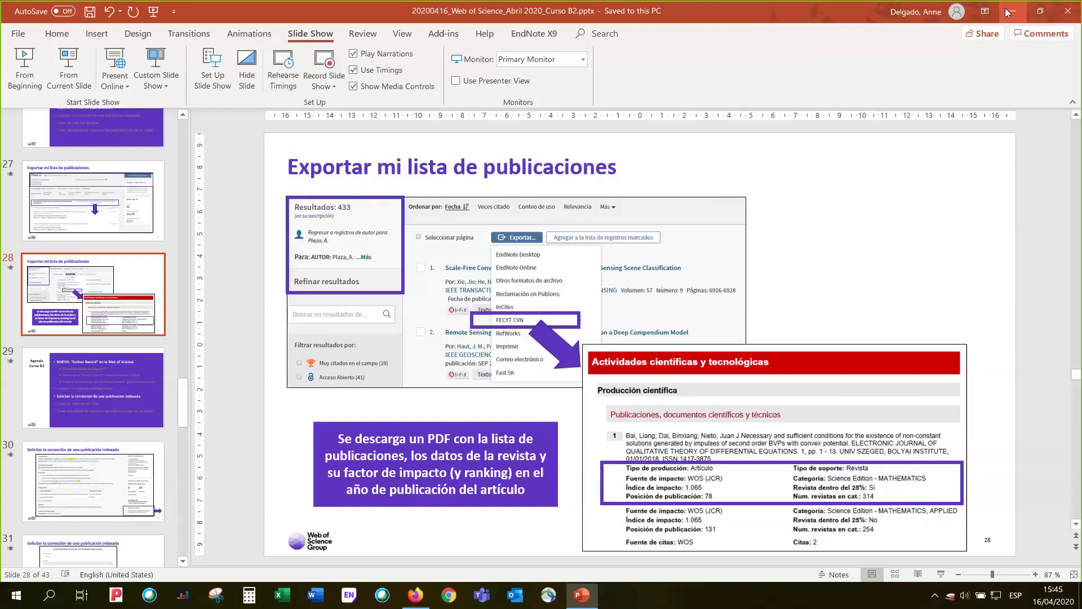
{"action": "left_click", "coordinate": [1007, 11]}
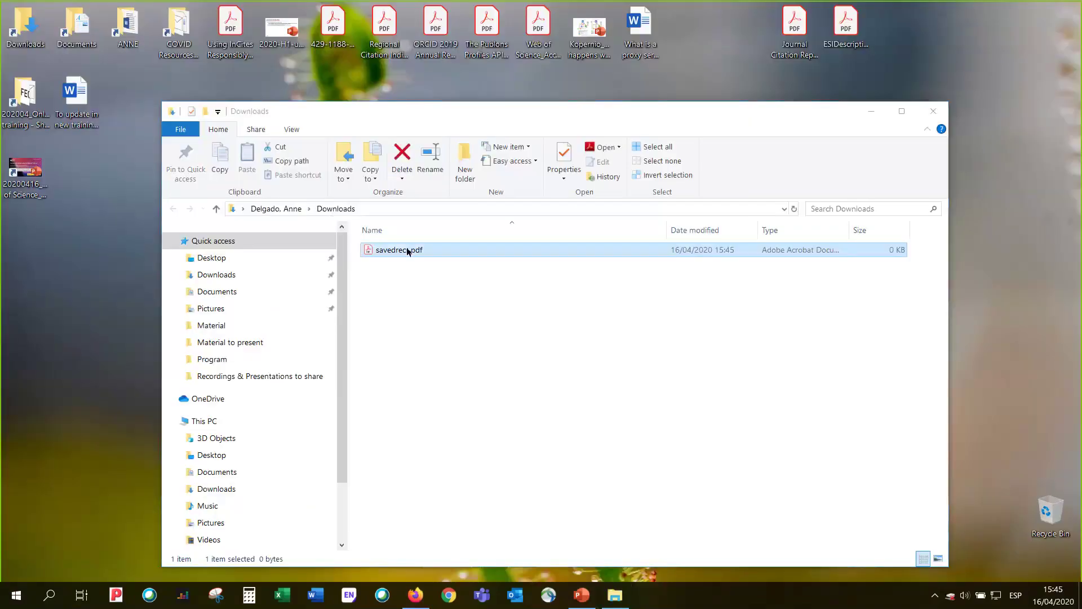
{"action": "double_click", "coordinate": [408, 251]}
{"action": "left_click", "coordinate": [676, 326]}
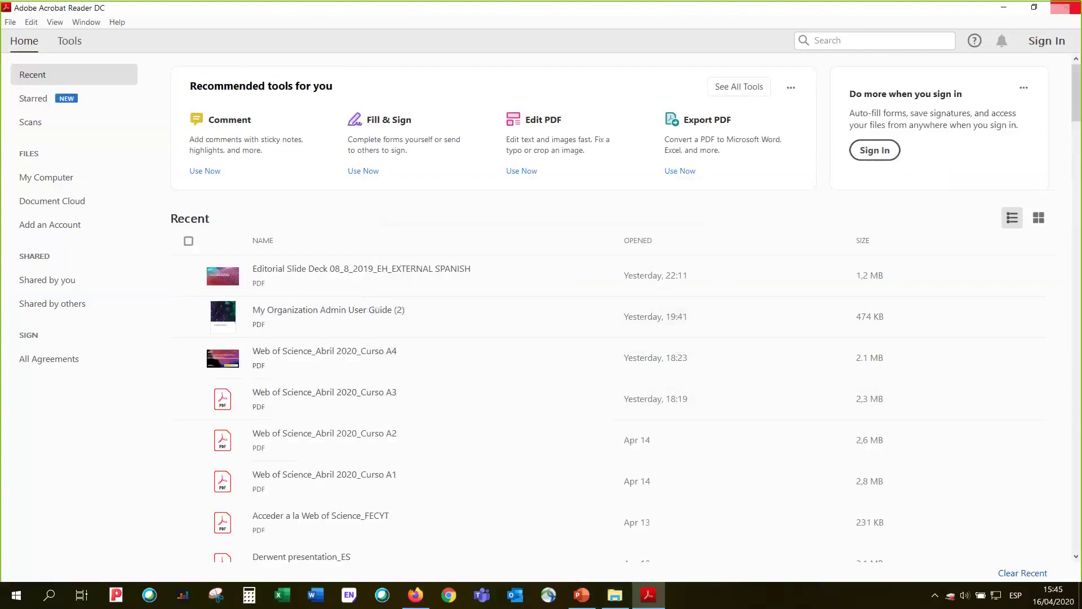
{"action": "left_click", "coordinate": [1061, 10]}
{"action": "double_click", "coordinate": [433, 255]}
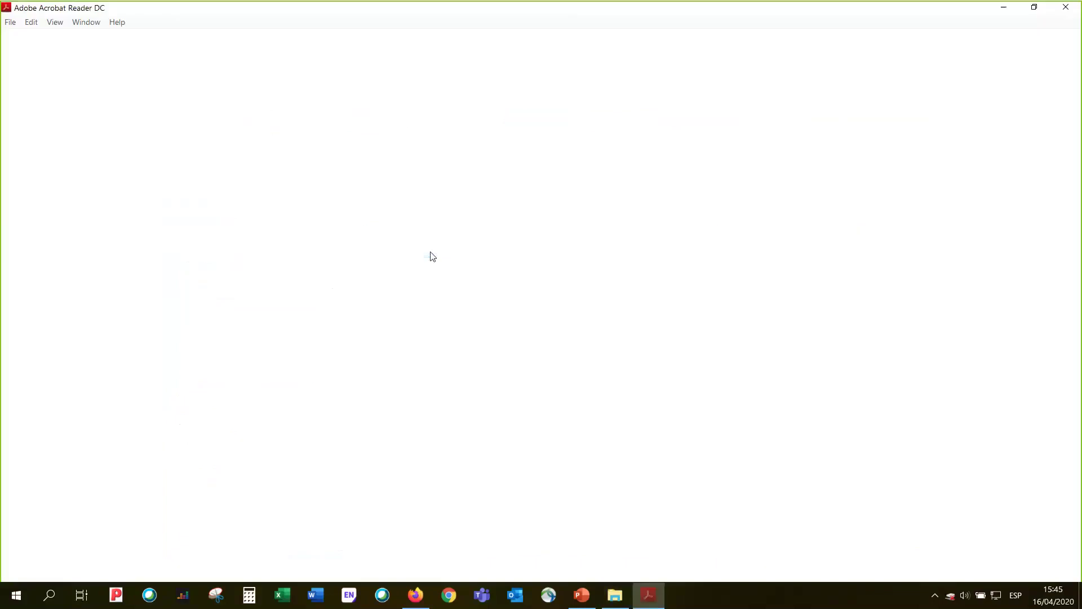
{"action": "key", "text": "Return"}
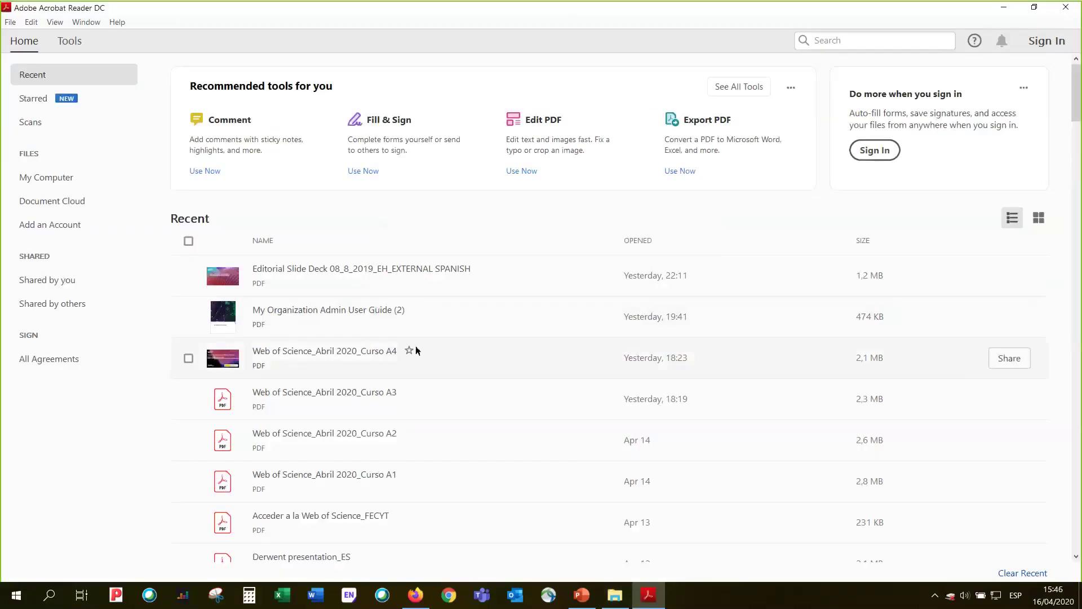
Look for the exported file in Acrobat Reader's recent files and retry opening savedrecs.pdf from the Downloads folder
{"action": "scroll", "coordinate": [438, 277], "scroll_direction": "down", "scroll_amount": 5}
{"action": "scroll", "coordinate": [437, 277], "scroll_direction": "up", "scroll_amount": 4}
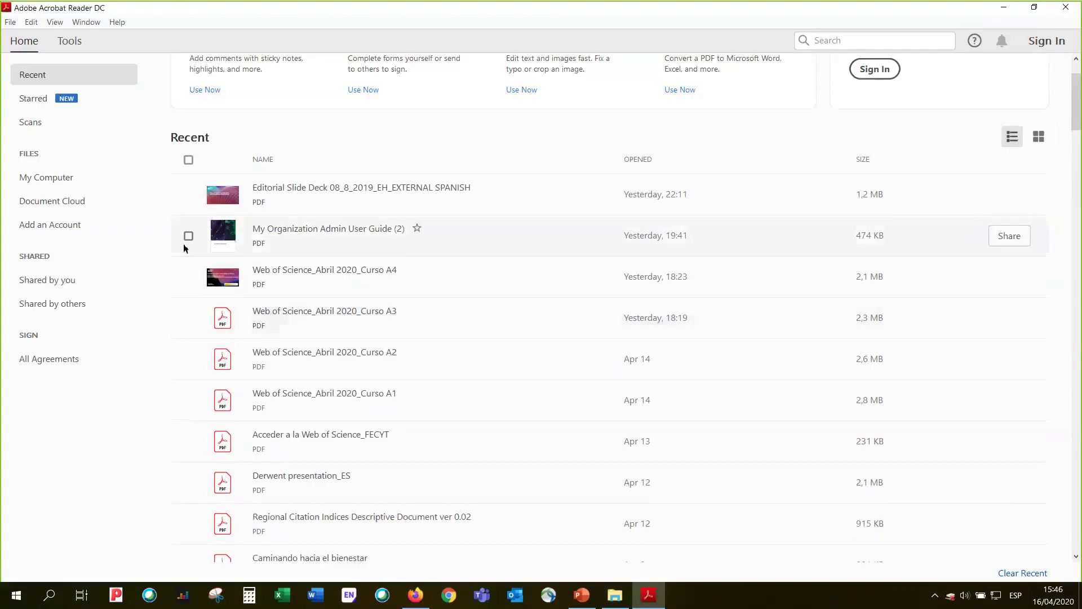
{"action": "left_click", "coordinate": [67, 43]}
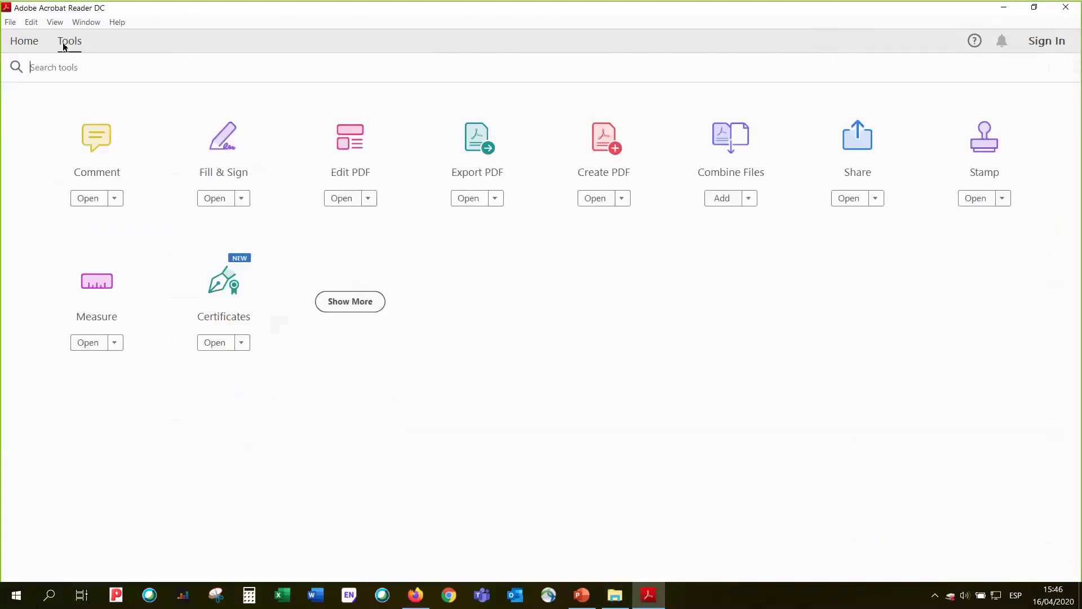
{"action": "left_click", "coordinate": [1065, 12]}
{"action": "right_click", "coordinate": [416, 251]}
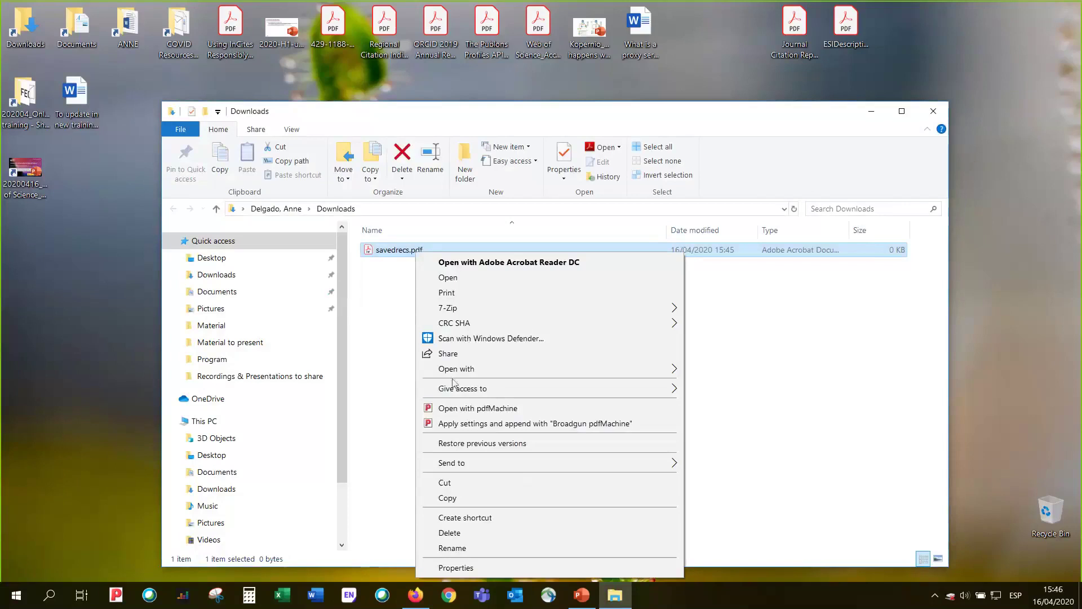
{"action": "double_click", "coordinate": [389, 255]}
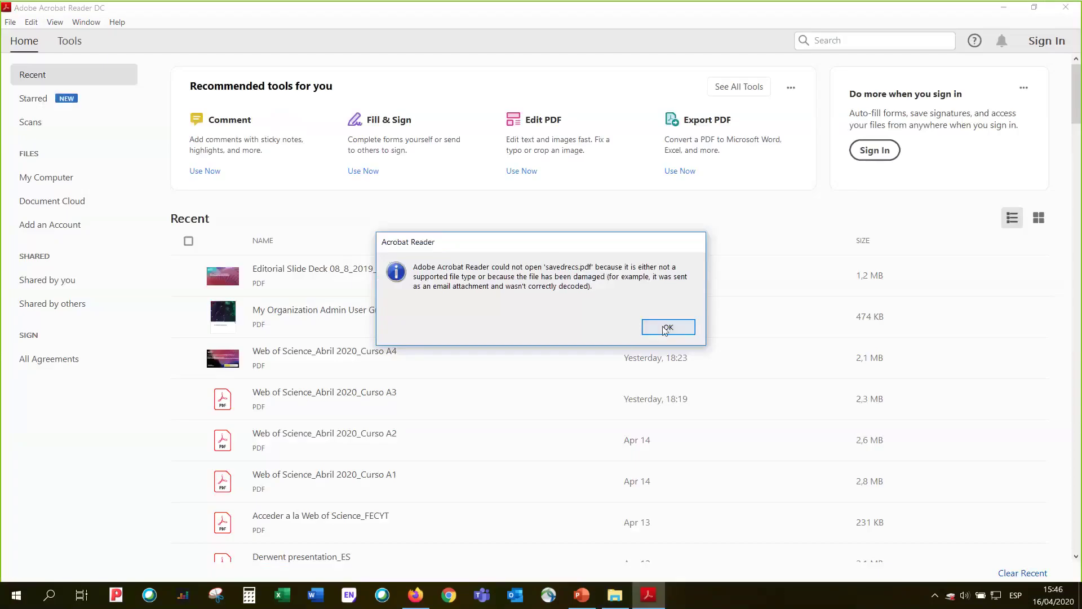
{"action": "left_click", "coordinate": [666, 329]}
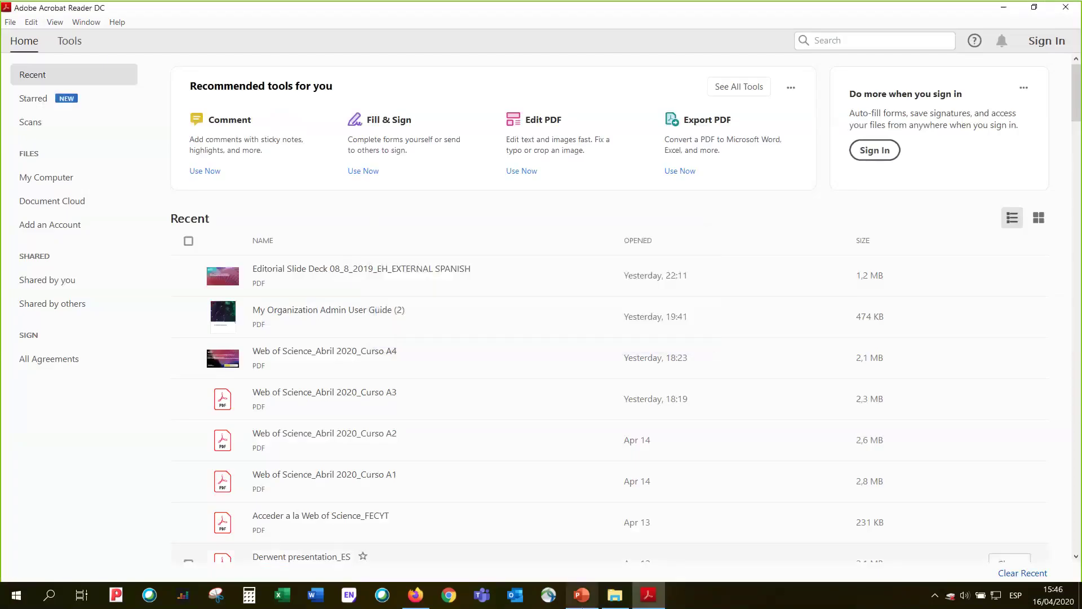
Return to Firefox and export records 1 to 433 to FECYT CVN again, opening savedrecs.pdf directly with Adobe Acrobat Reader DC
{"action": "left_click", "coordinate": [450, 596]}
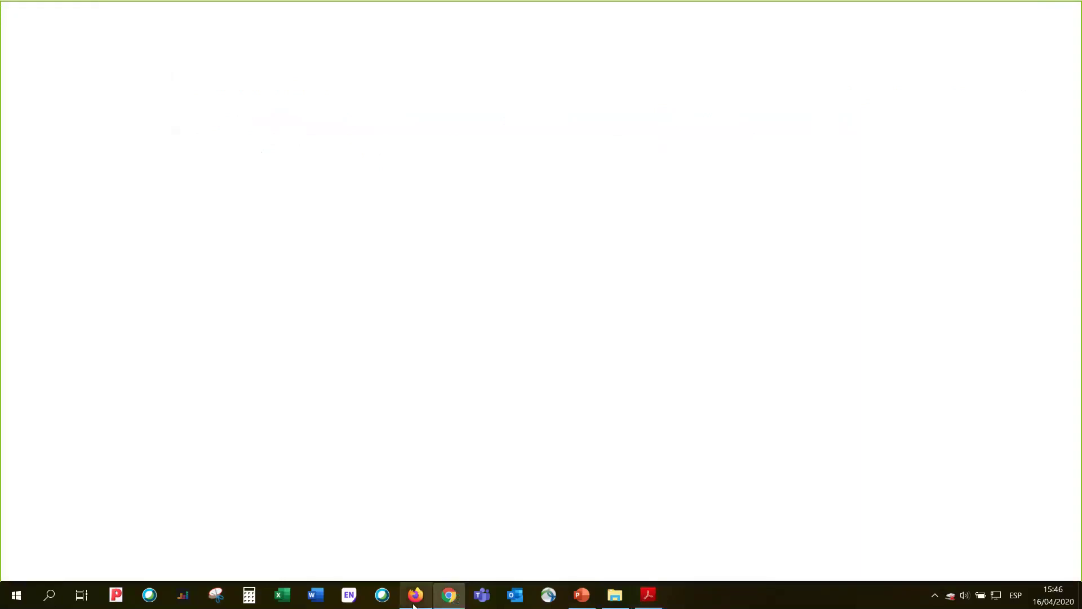
{"action": "left_click", "coordinate": [414, 606]}
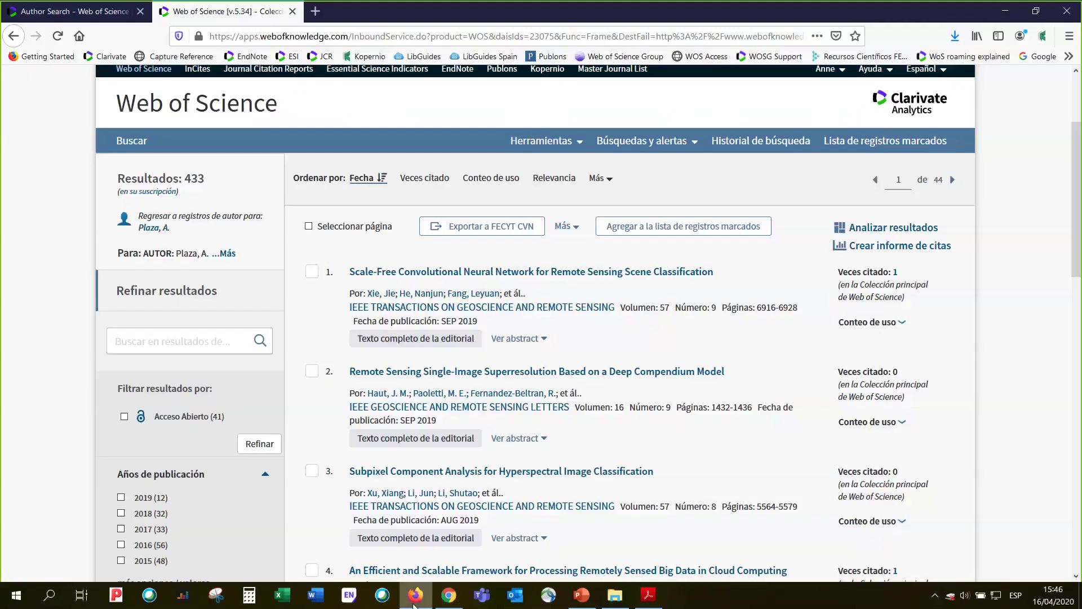
{"action": "left_click", "coordinate": [482, 226]}
{"action": "left_click", "coordinate": [419, 320]}
{"action": "left_click", "coordinate": [628, 378]}
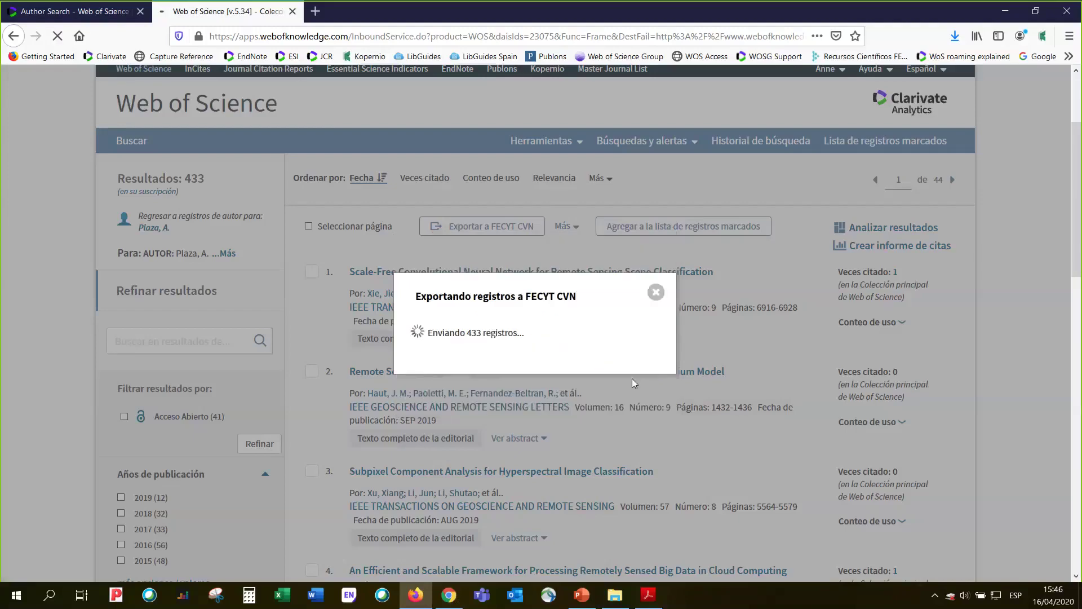
{"action": "left_click", "coordinate": [620, 373]}
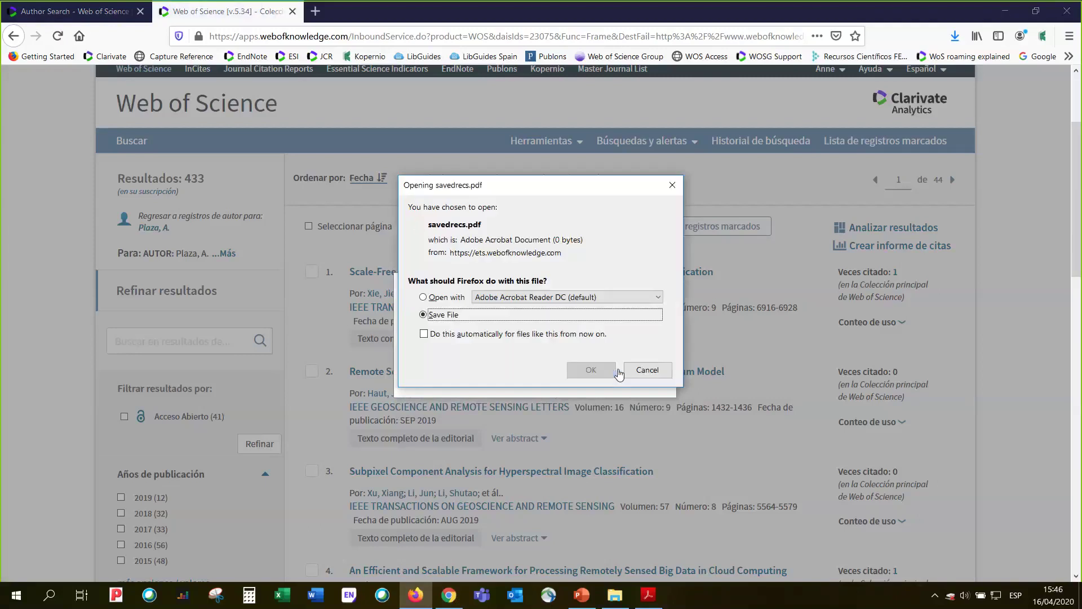
{"action": "left_click", "coordinate": [424, 298]}
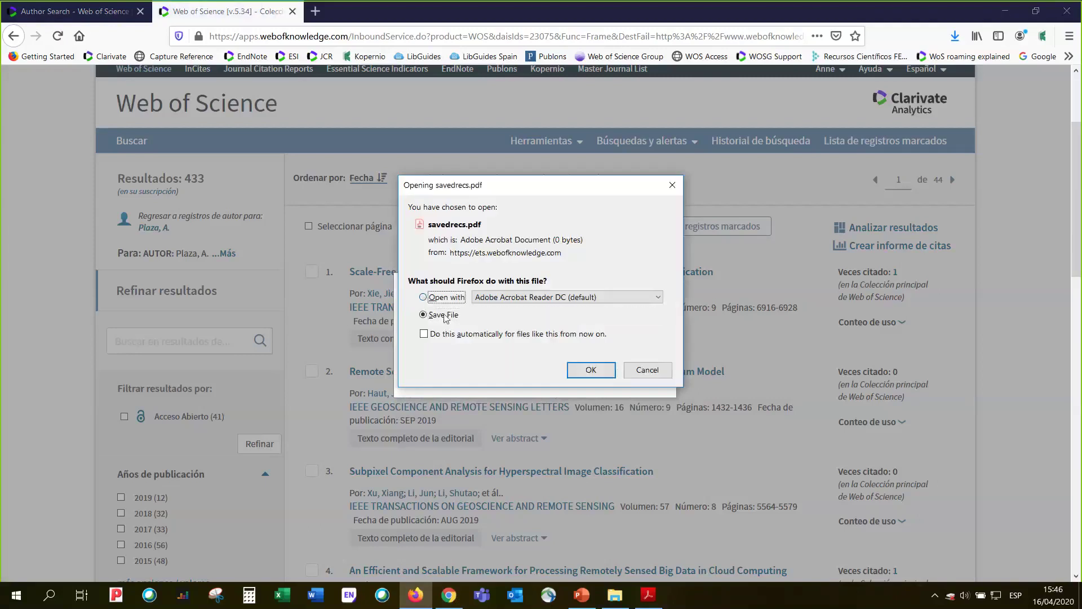
{"action": "left_click", "coordinate": [585, 372]}
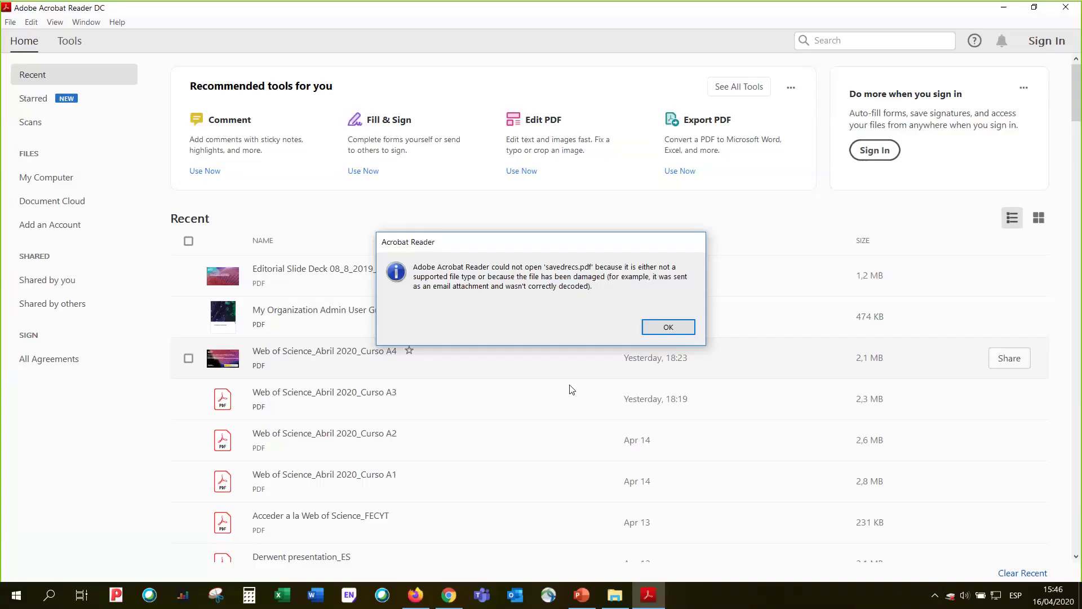
Dismiss the Acrobat Reader message, close the FECYT CVN export dialog, and quit Acrobat Reader
{"action": "left_click", "coordinate": [667, 329]}
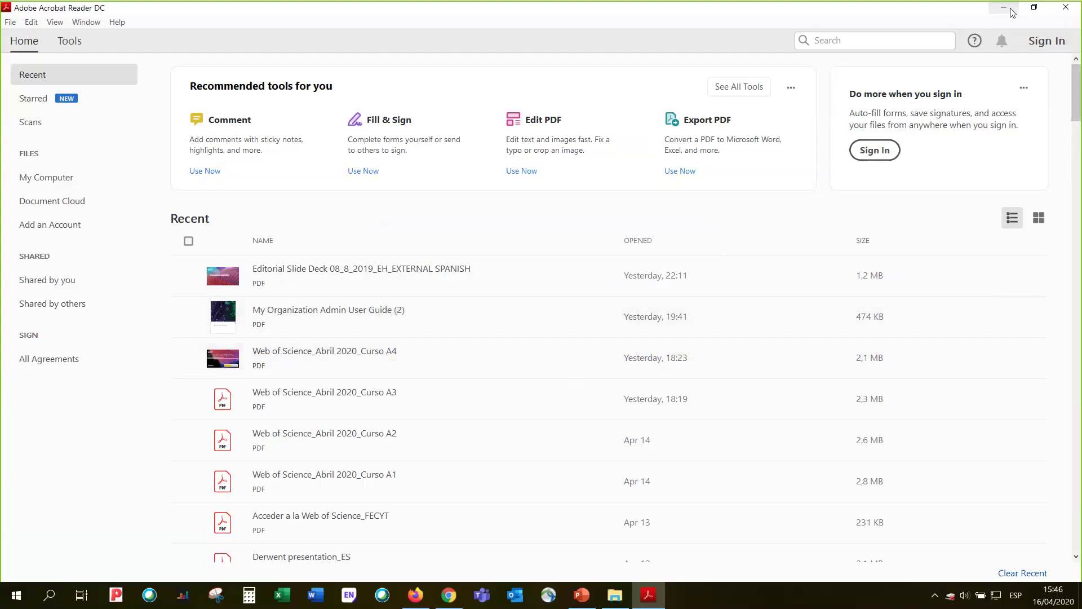
{"action": "left_click", "coordinate": [1009, 10]}
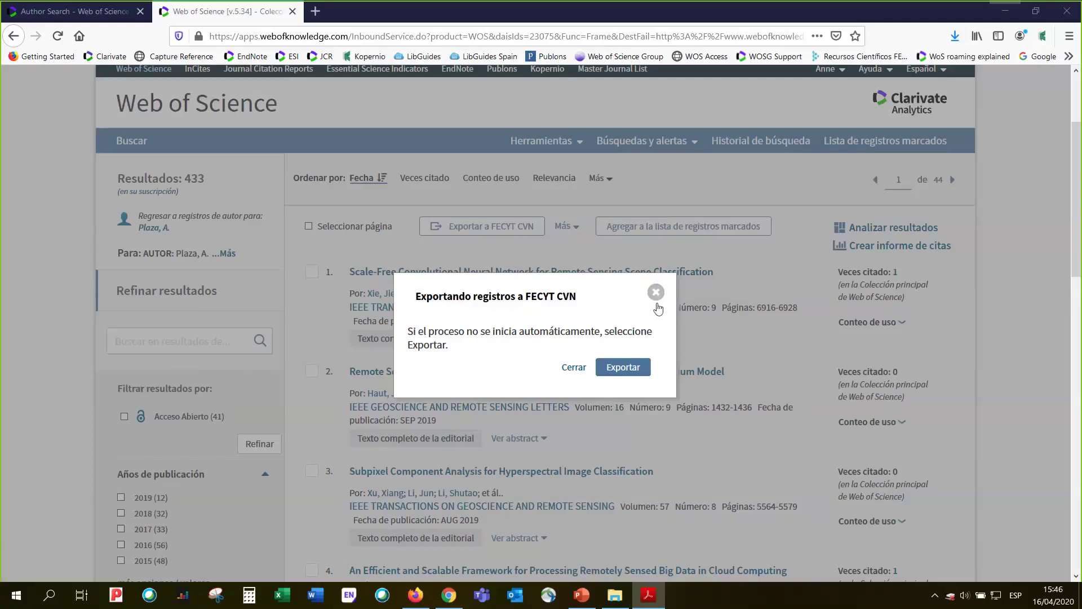
{"action": "left_click", "coordinate": [657, 298]}
{"action": "left_click", "coordinate": [661, 605]}
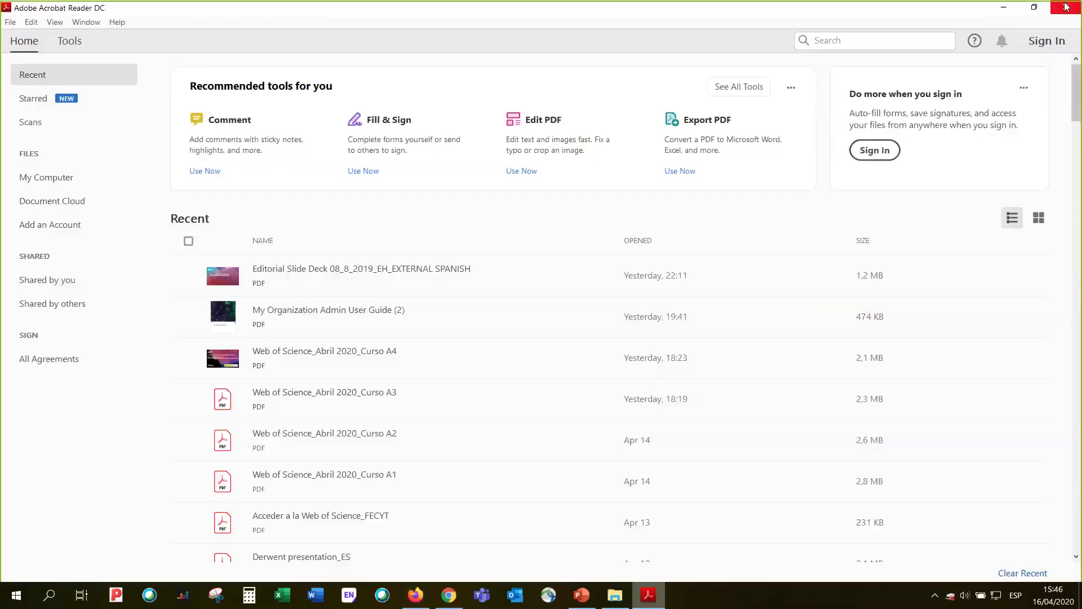
{"action": "left_click", "coordinate": [1067, 6]}
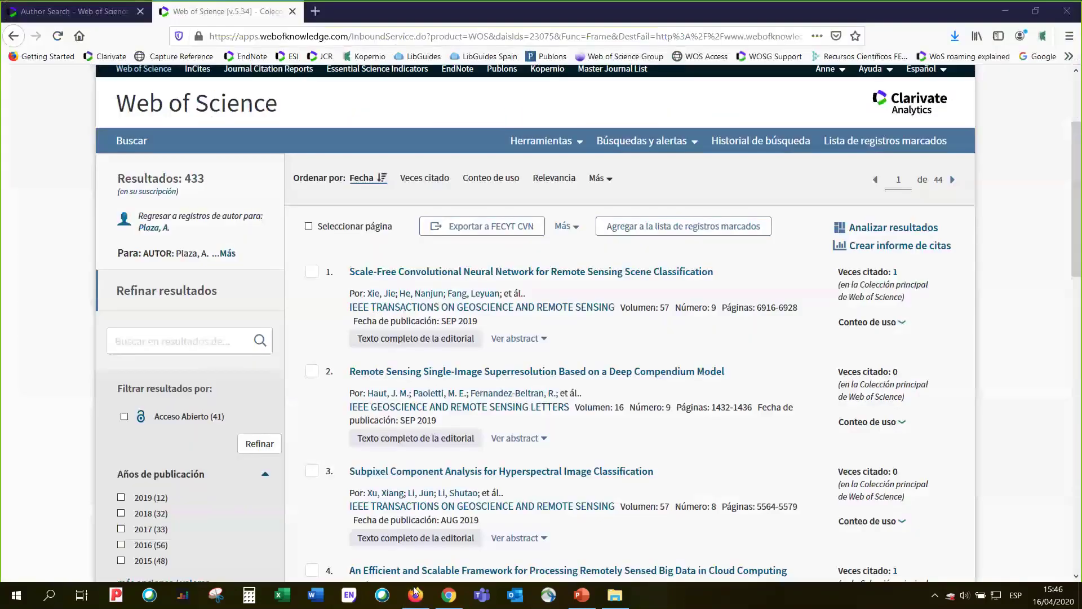
Switch to PowerPoint and present from slide 28 to the "Solicitar la corrección de una publicación indexada" agenda slide, then leave the slide show
{"action": "left_click", "coordinate": [584, 596]}
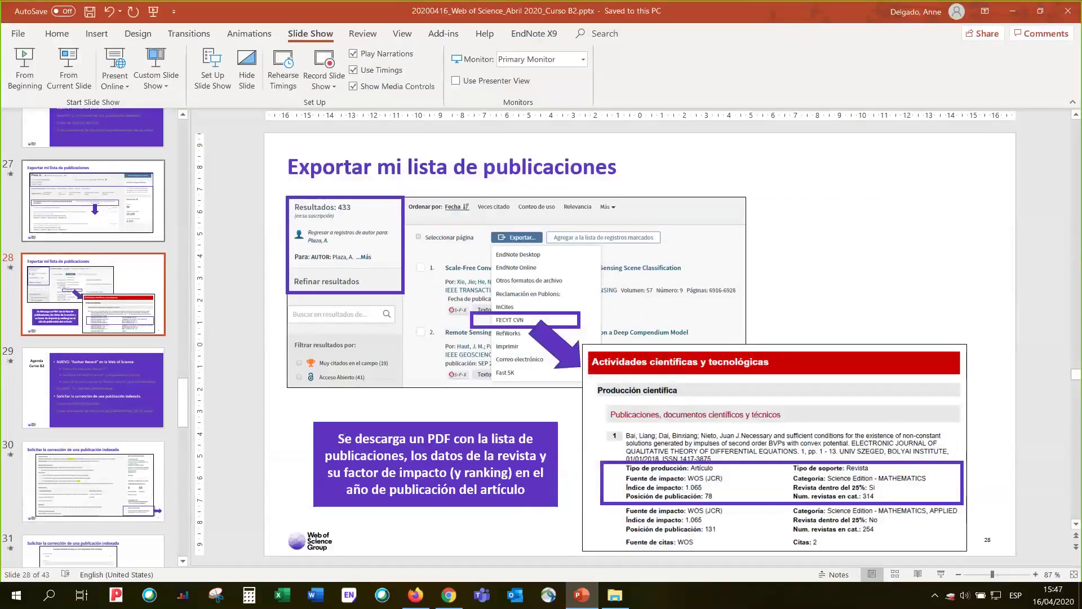
{"action": "key", "text": "shift+F5"}
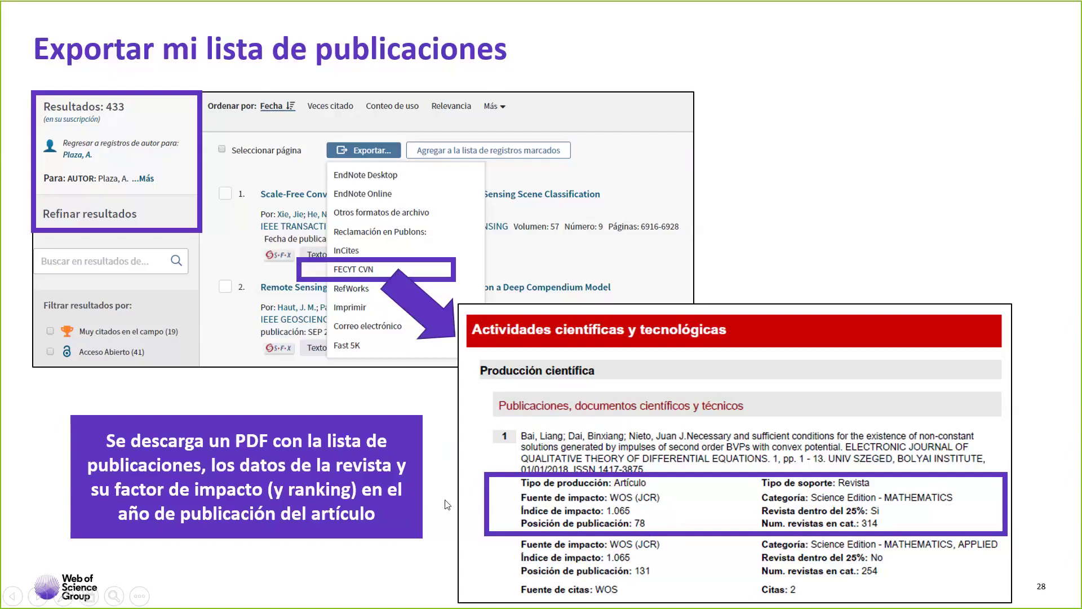
{"action": "key", "text": "Right"}
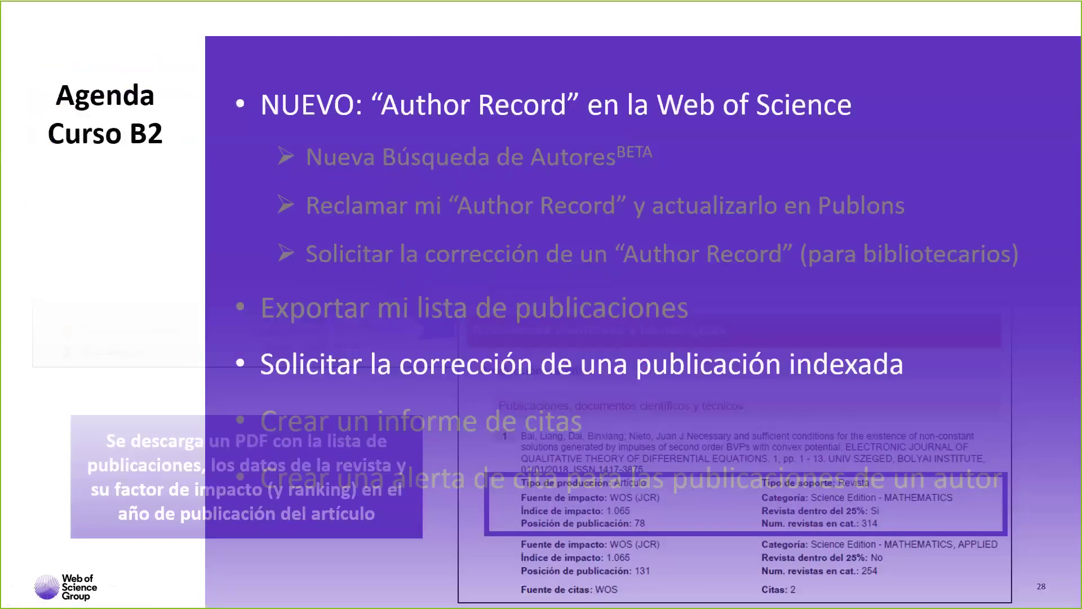
{"action": "key", "text": "Escape"}
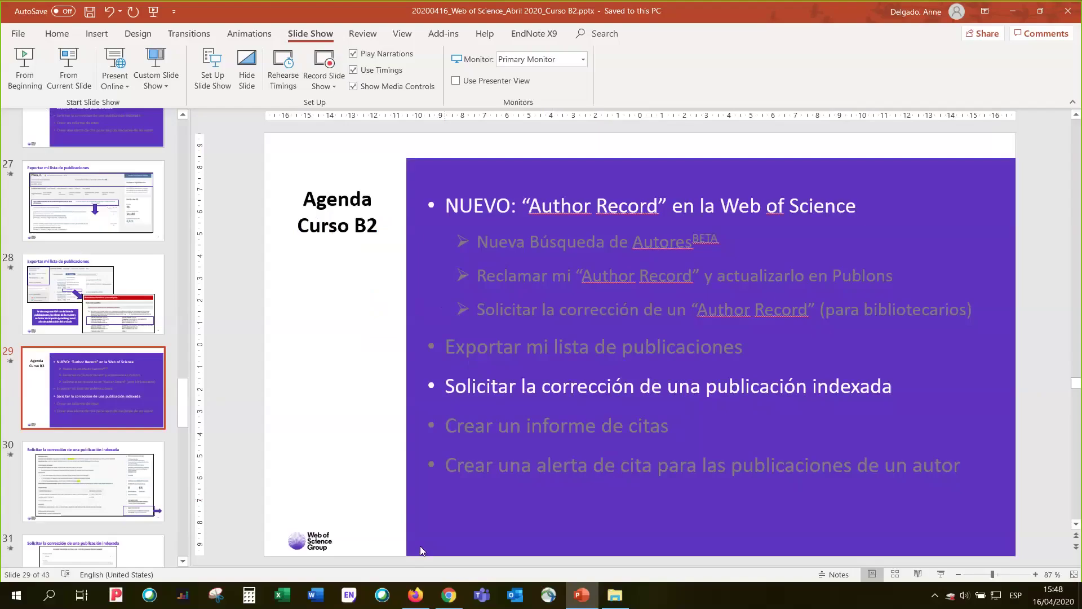
{"action": "left_click", "coordinate": [449, 595]}
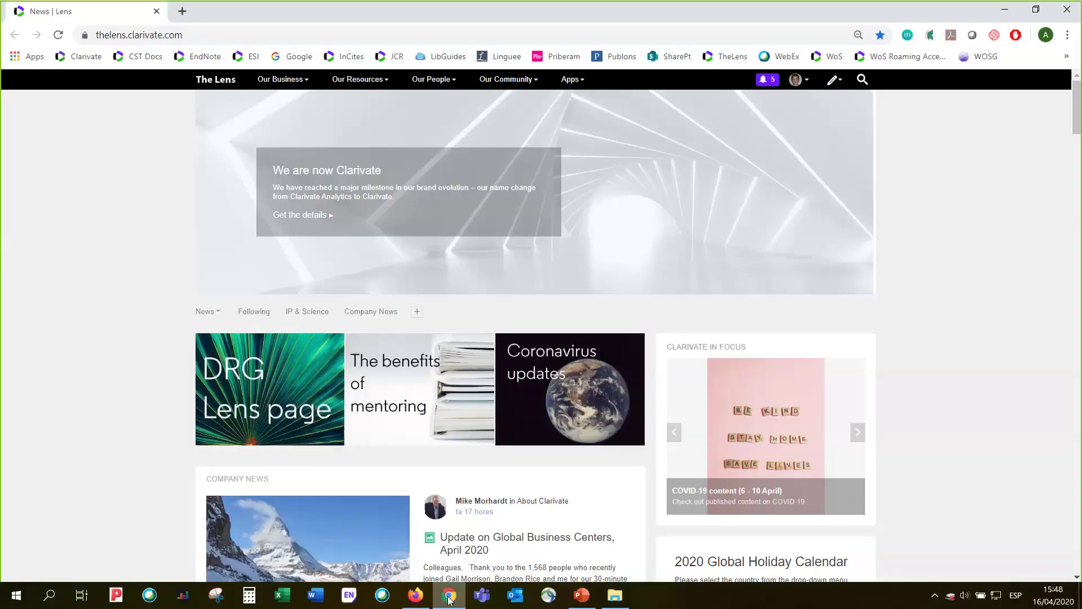
{"action": "left_click", "coordinate": [1068, 10]}
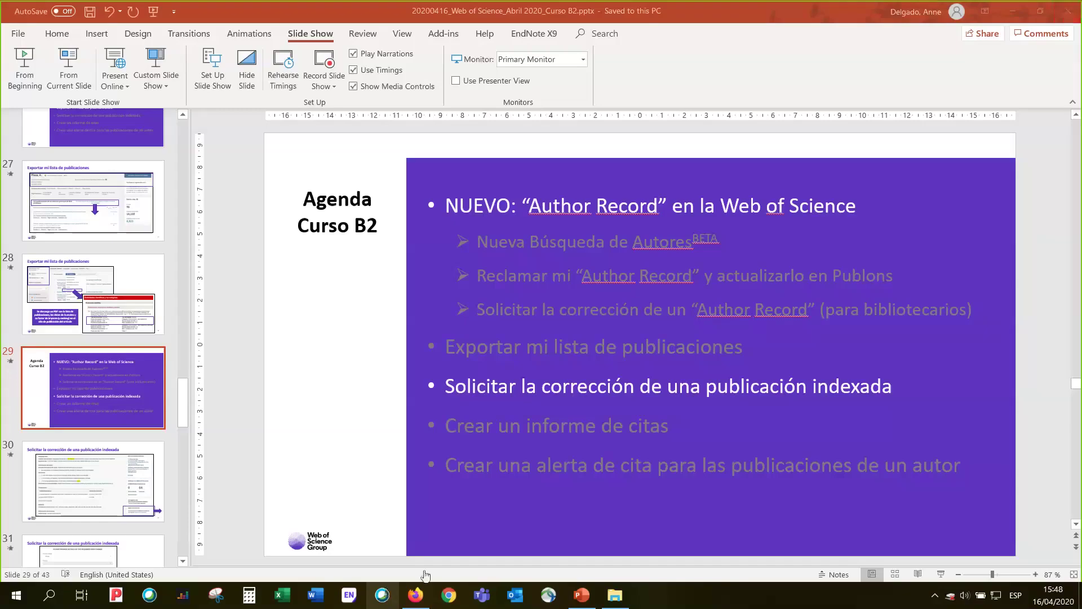
Switch to Firefox and export records 1 to 433 to a file in "Delimitado por tabulador (Win)" format, saving savedrecs.txt
{"action": "left_click", "coordinate": [416, 595]}
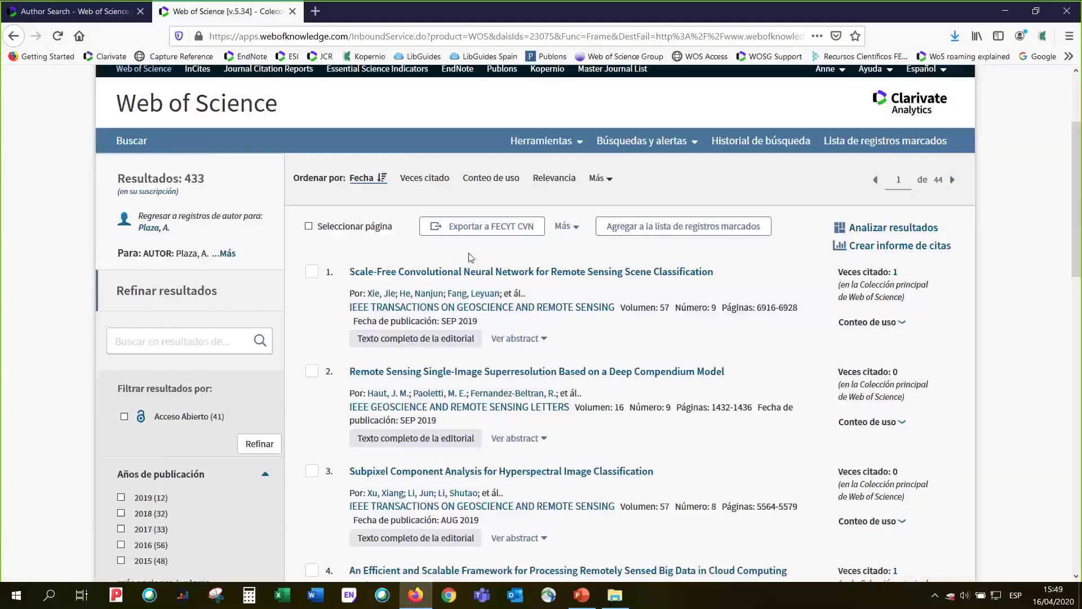
{"action": "left_click", "coordinate": [575, 233]}
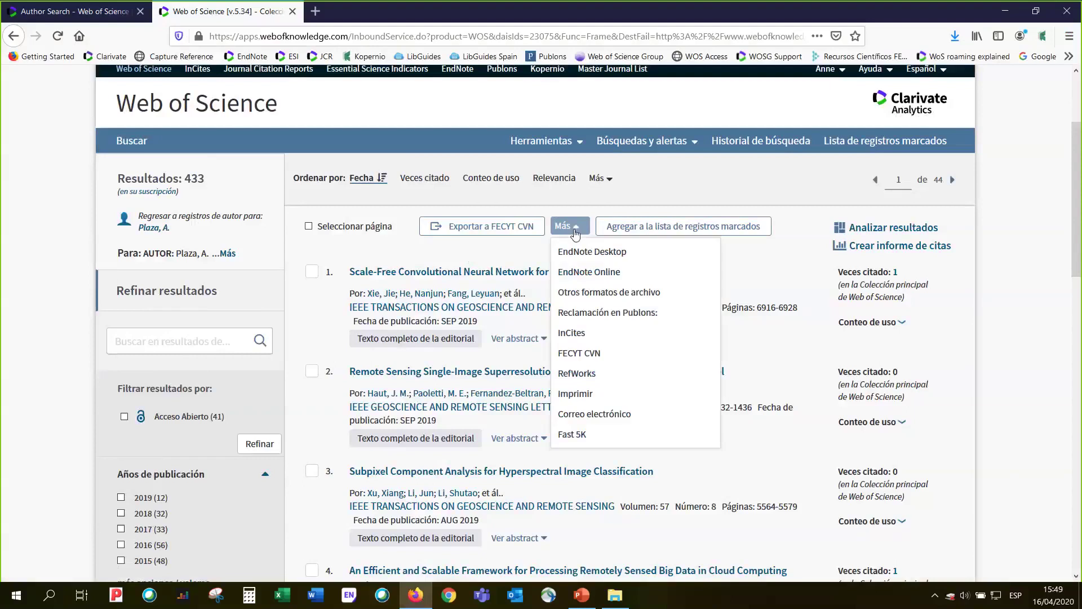
{"action": "left_click", "coordinate": [590, 293]}
{"action": "left_click", "coordinate": [419, 253]}
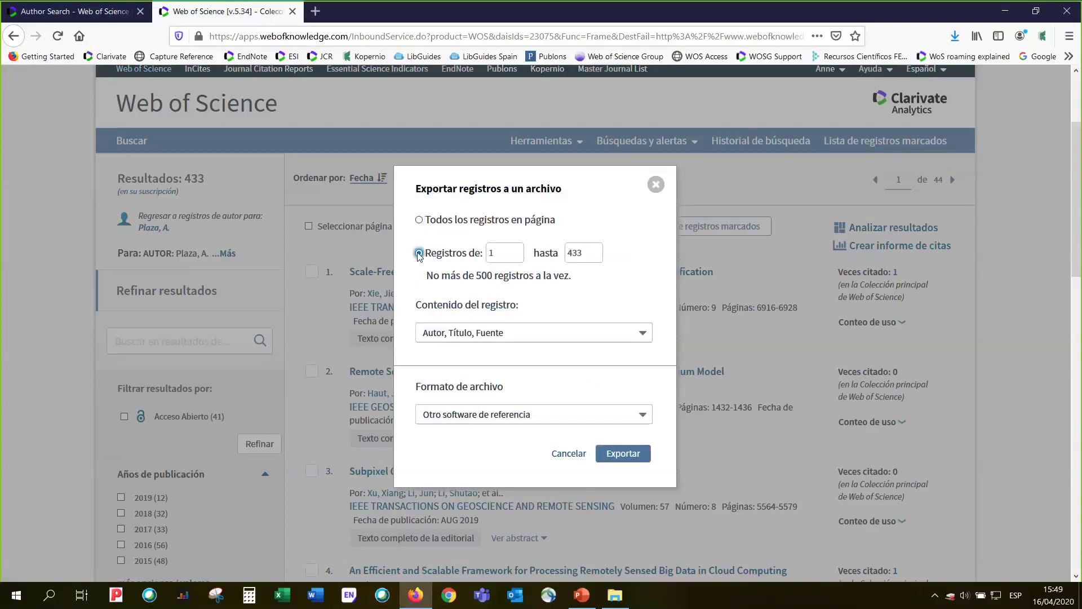
{"action": "left_click", "coordinate": [643, 415]}
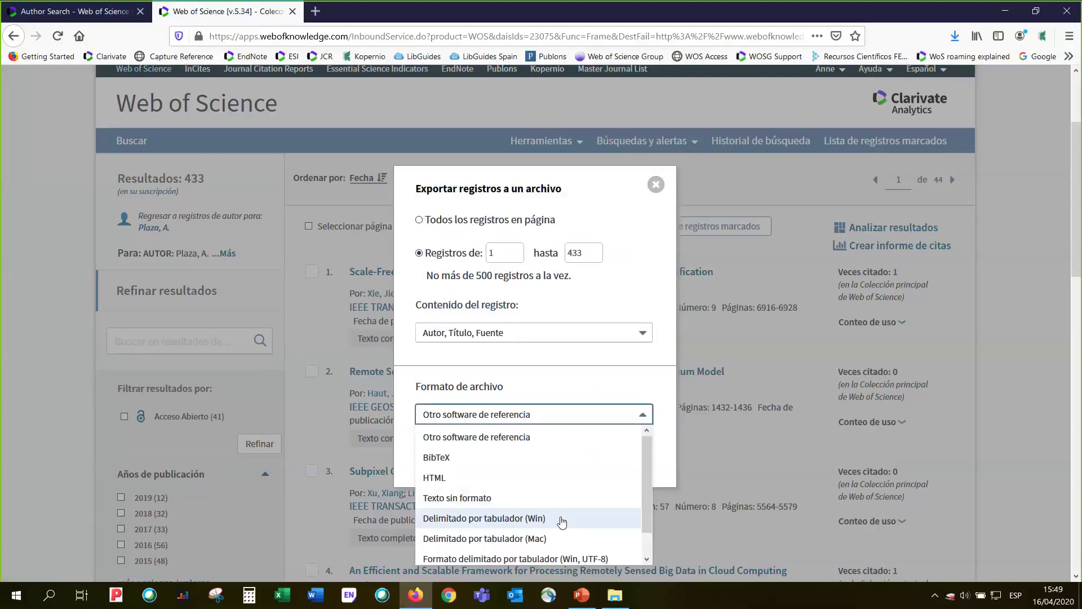
{"action": "left_click", "coordinate": [562, 519]}
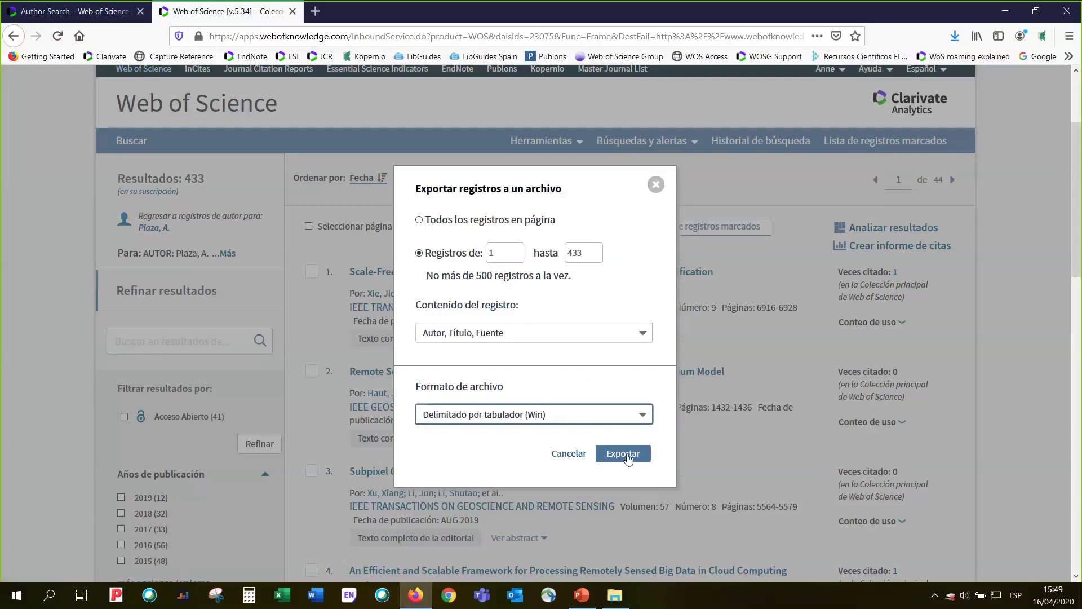
{"action": "left_click", "coordinate": [626, 454]}
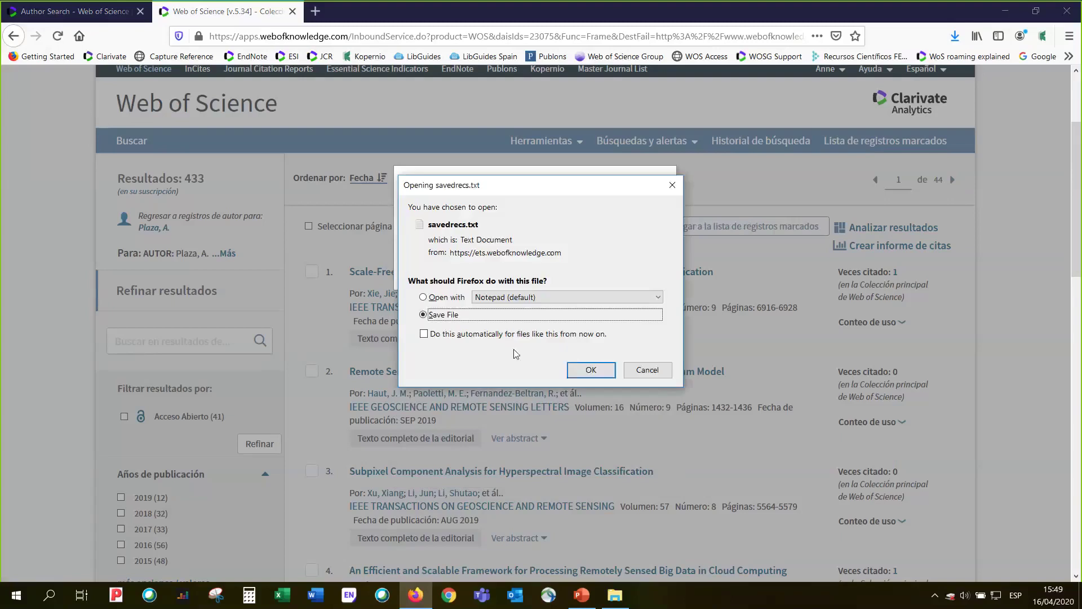
{"action": "left_click", "coordinate": [588, 371]}
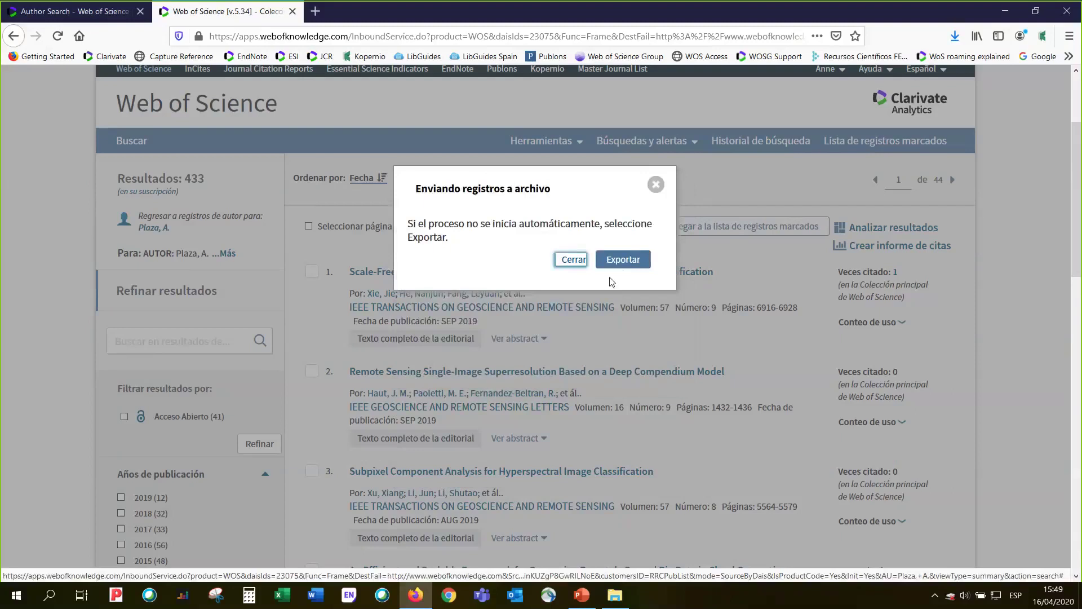
Locate savedrecs.txt in the Downloads folder and create a blank workbook in Excel
{"action": "left_click", "coordinate": [616, 596]}
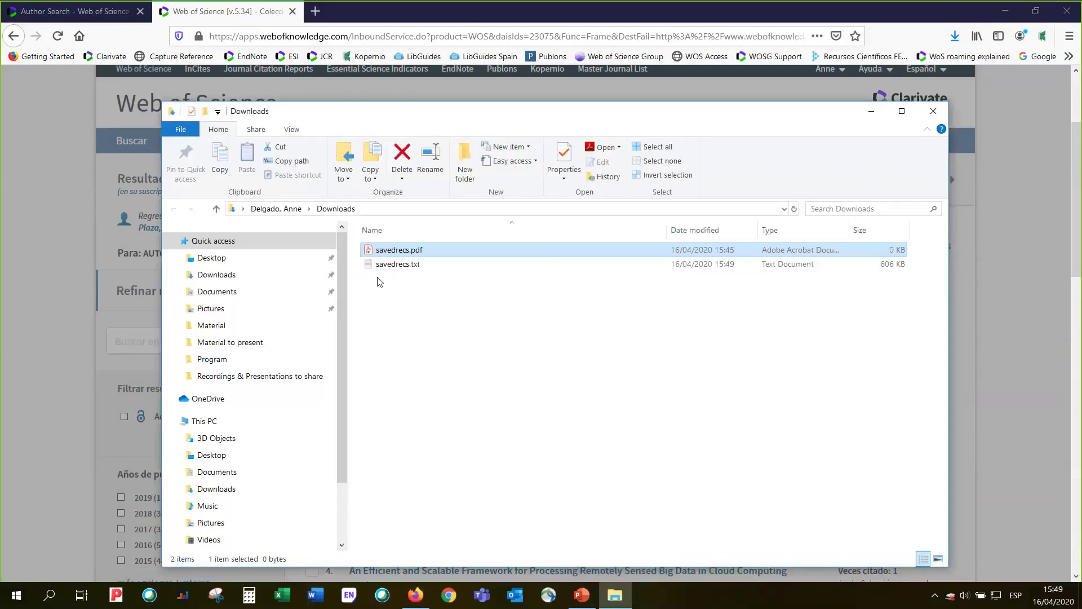
{"action": "left_click", "coordinate": [399, 265]}
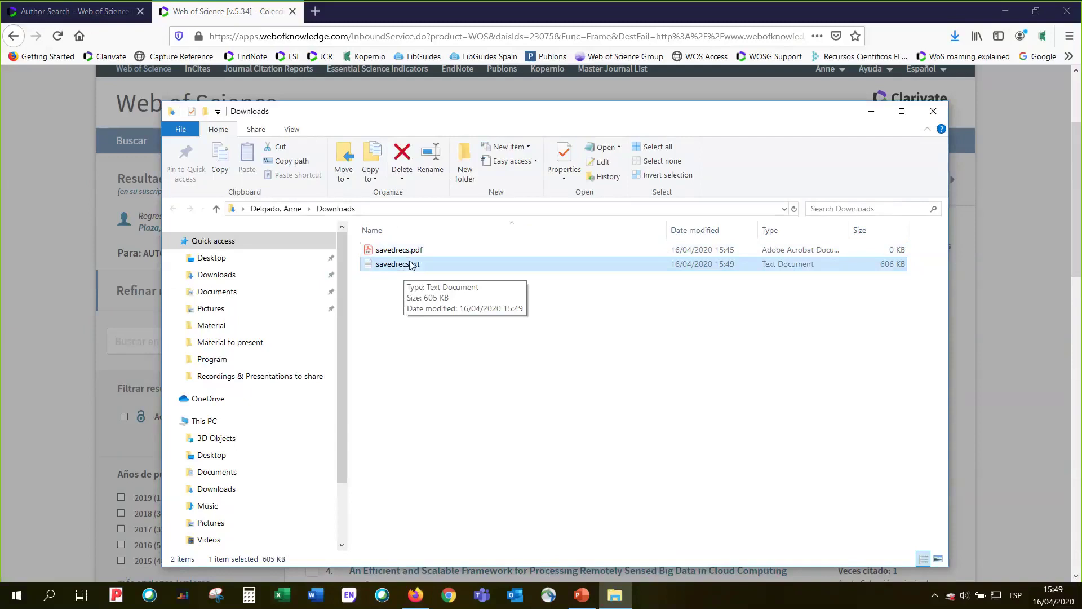
{"action": "left_click", "coordinate": [282, 595]}
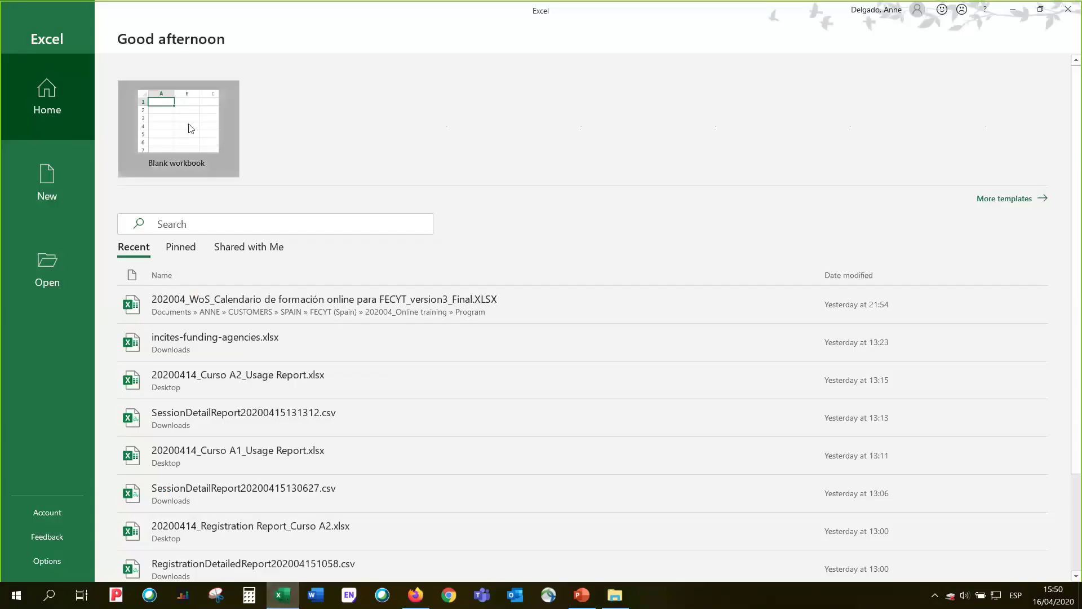
{"action": "left_click", "coordinate": [190, 128]}
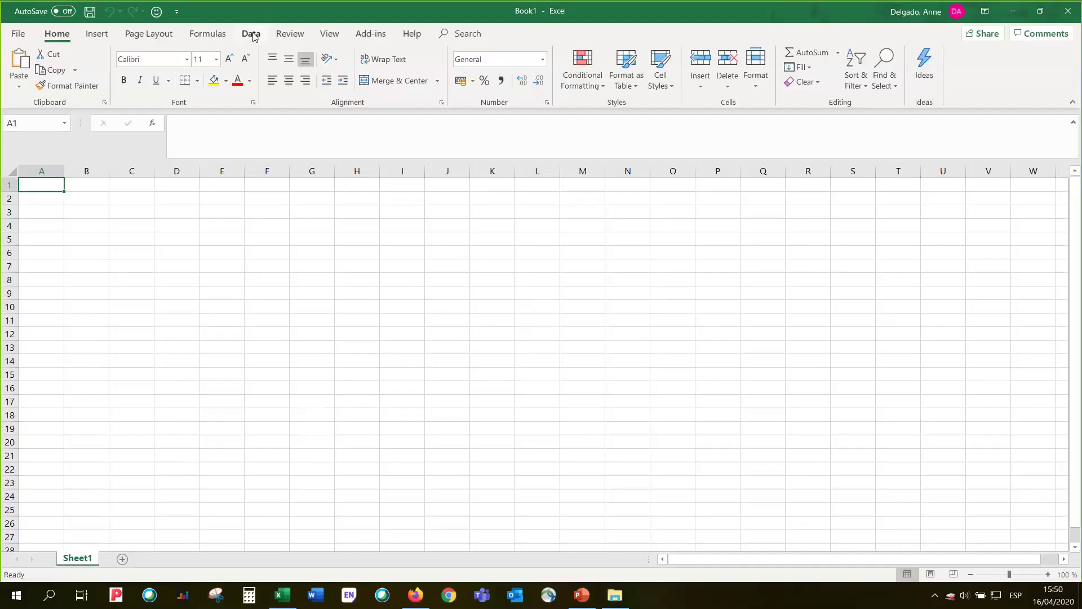
Import savedrecs.txt from the Downloads folder as text data and load it into the workbook with Tab as delimiter
{"action": "left_click", "coordinate": [251, 35]}
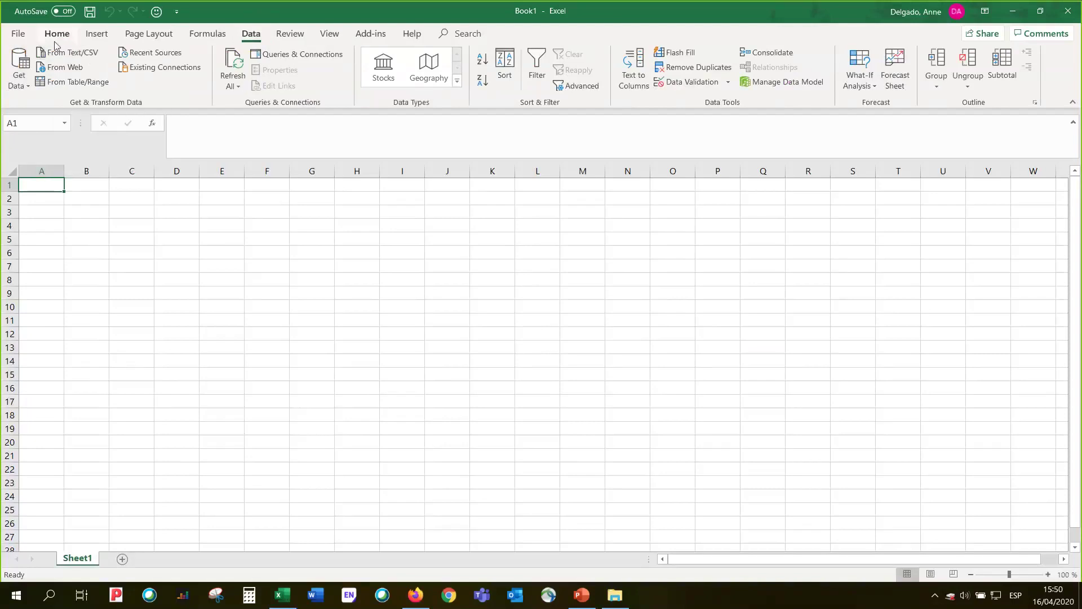
{"action": "left_click", "coordinate": [83, 56]}
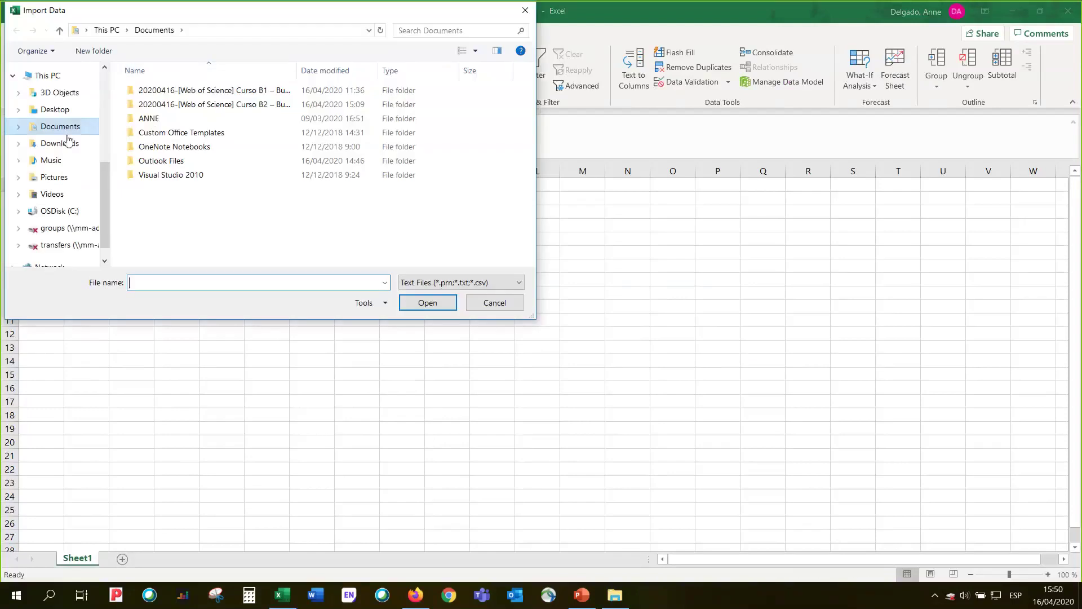
{"action": "left_click", "coordinate": [66, 145]}
{"action": "left_click", "coordinate": [169, 92]}
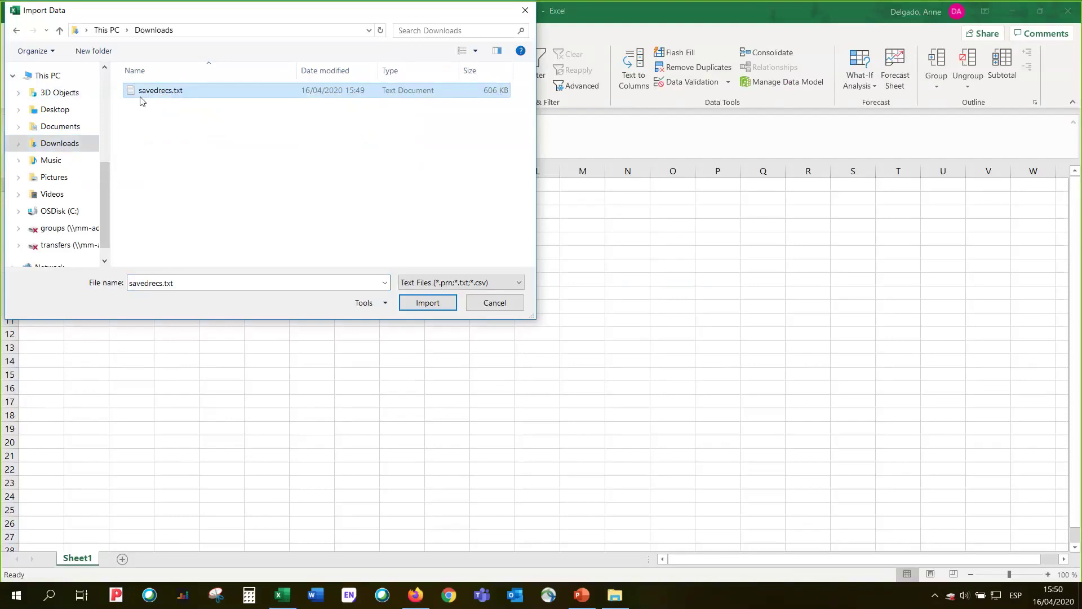
{"action": "left_click", "coordinate": [429, 305]}
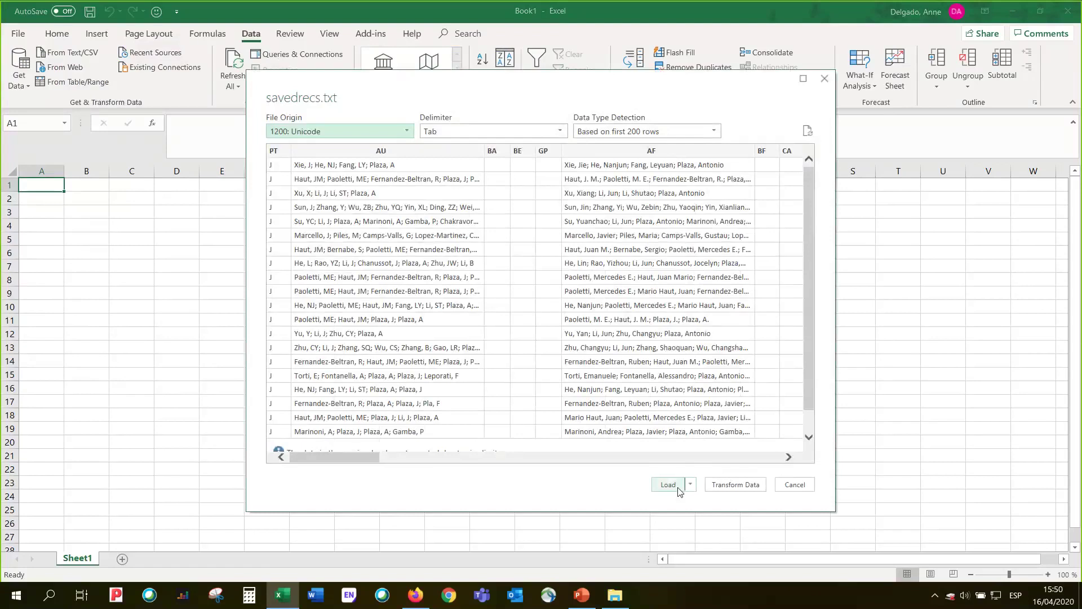
{"action": "left_click", "coordinate": [679, 489]}
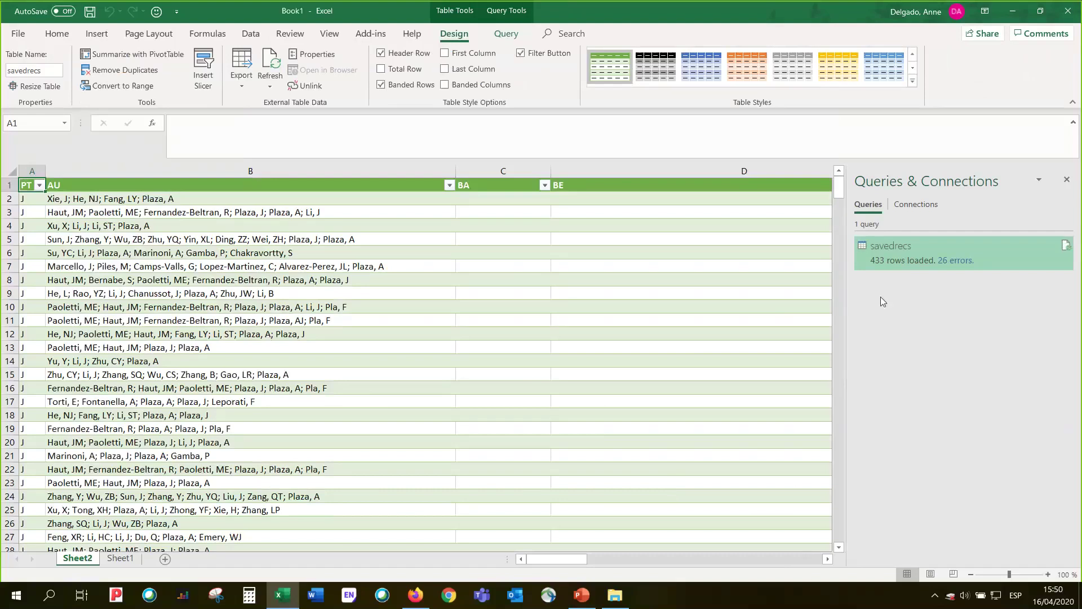
Look through the columns of the imported publication table, from authors and titles to the researcher identifiers
{"action": "left_click", "coordinate": [703, 563]}
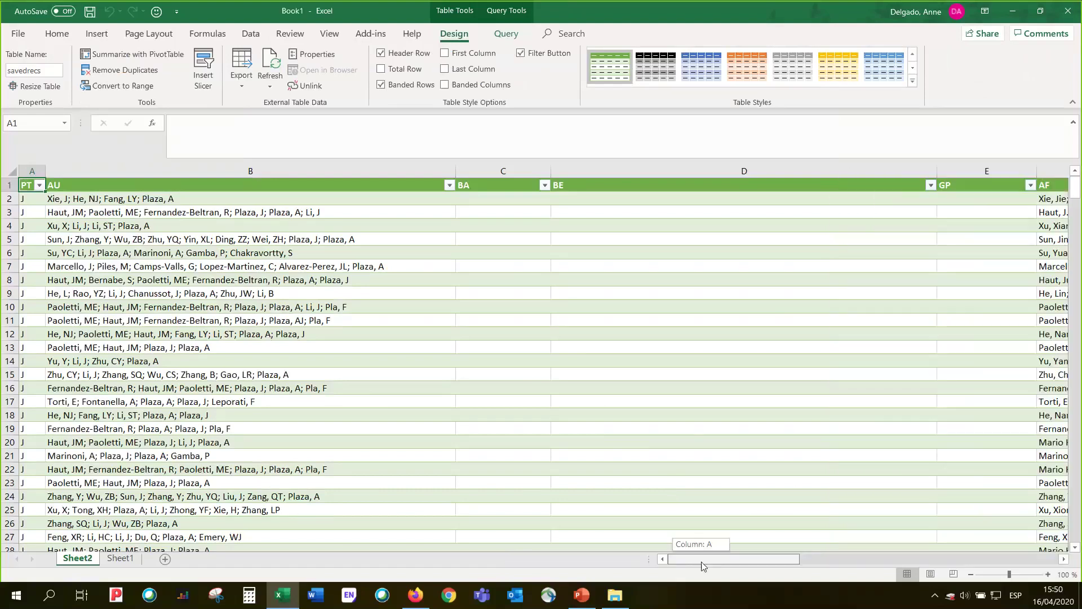
{"action": "left_click_drag", "start_coordinate": [702, 566], "coordinate": [734, 570]}
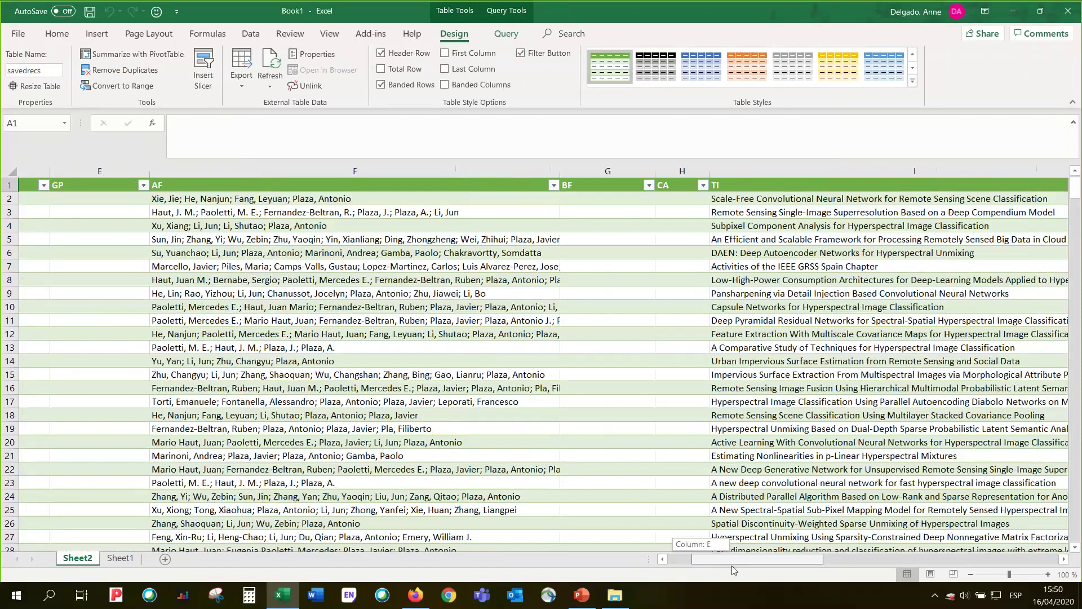
{"action": "left_click_drag", "start_coordinate": [733, 567], "coordinate": [829, 572]}
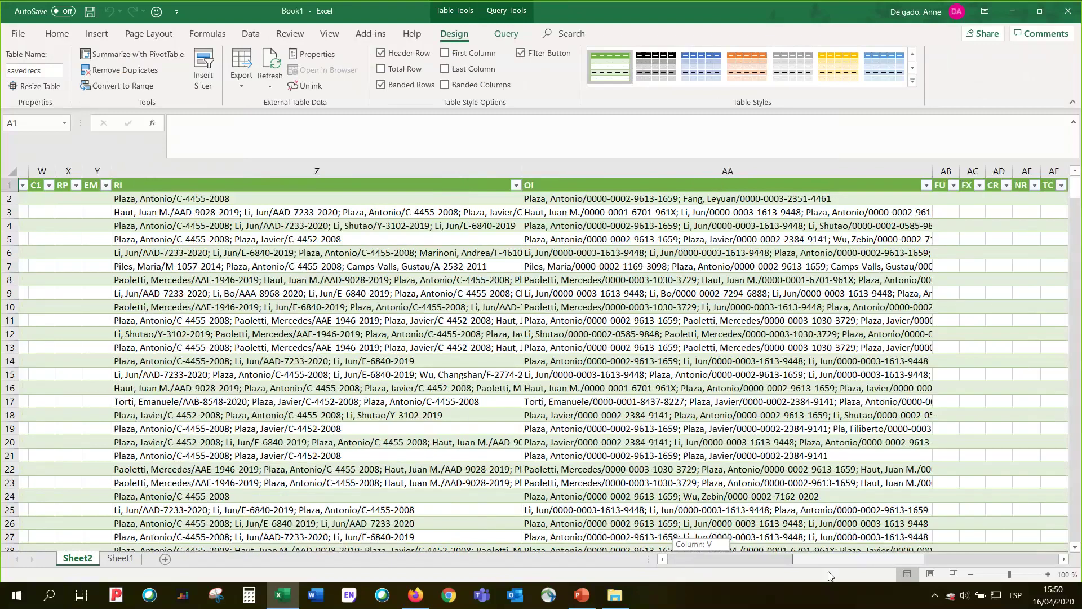
Return to Firefox and open the full record of "Scale-Free Convolutional Neural Network for Remote Sensing Scene Classification"
{"action": "key", "text": "alt+Tab"}
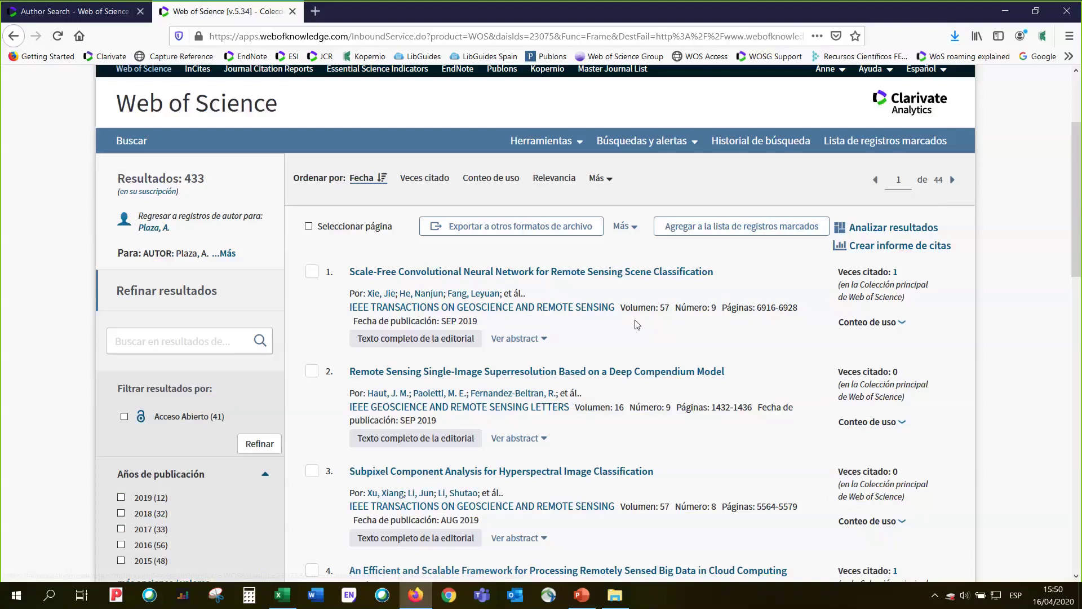
{"action": "scroll", "coordinate": [637, 325], "scroll_direction": "down", "scroll_amount": 2}
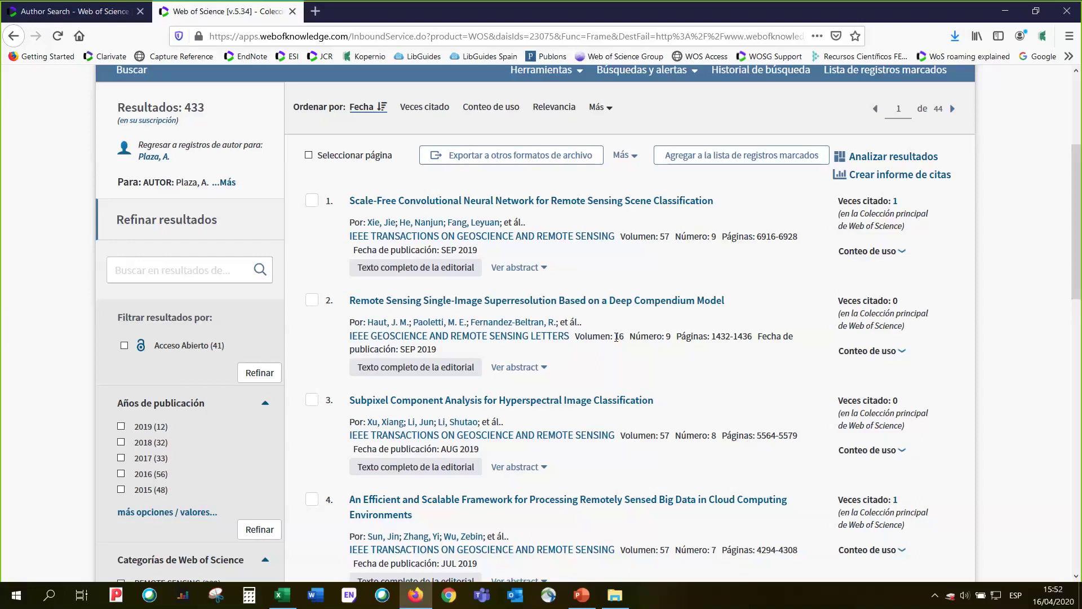
{"action": "scroll", "coordinate": [617, 336], "scroll_direction": "up", "scroll_amount": 2}
{"action": "left_click", "coordinate": [555, 276]}
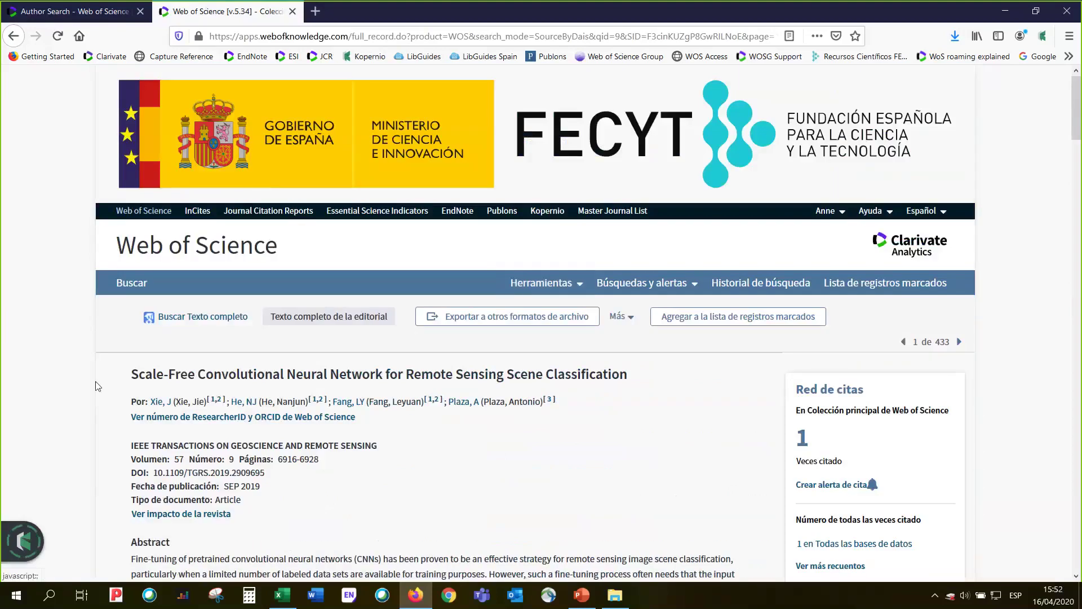
Examine the record's bibliographic details, abstract, author addresses and funding data, down to the "Sugerir una corrección" section
{"action": "scroll", "coordinate": [96, 381], "scroll_direction": "down", "scroll_amount": 3}
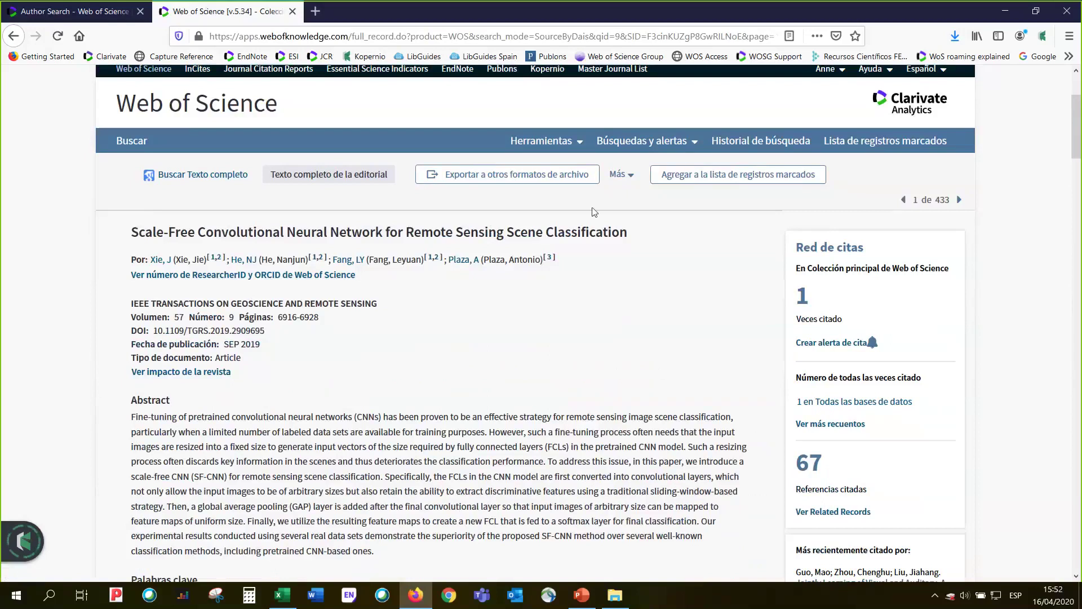
{"action": "scroll", "coordinate": [84, 469], "scroll_direction": "down", "scroll_amount": 1}
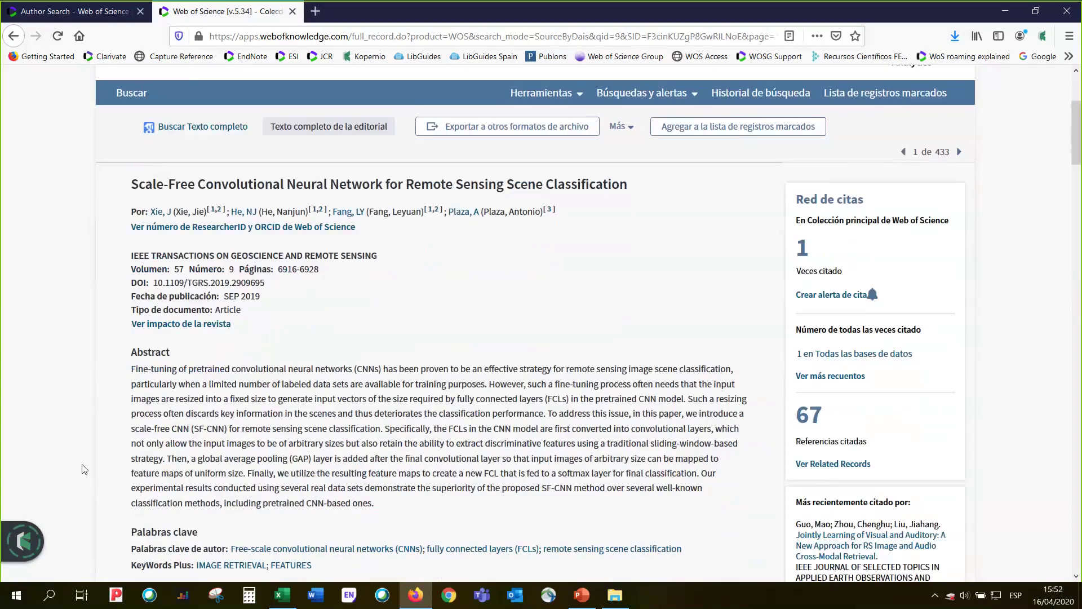
{"action": "scroll", "coordinate": [84, 469], "scroll_direction": "down", "scroll_amount": 1}
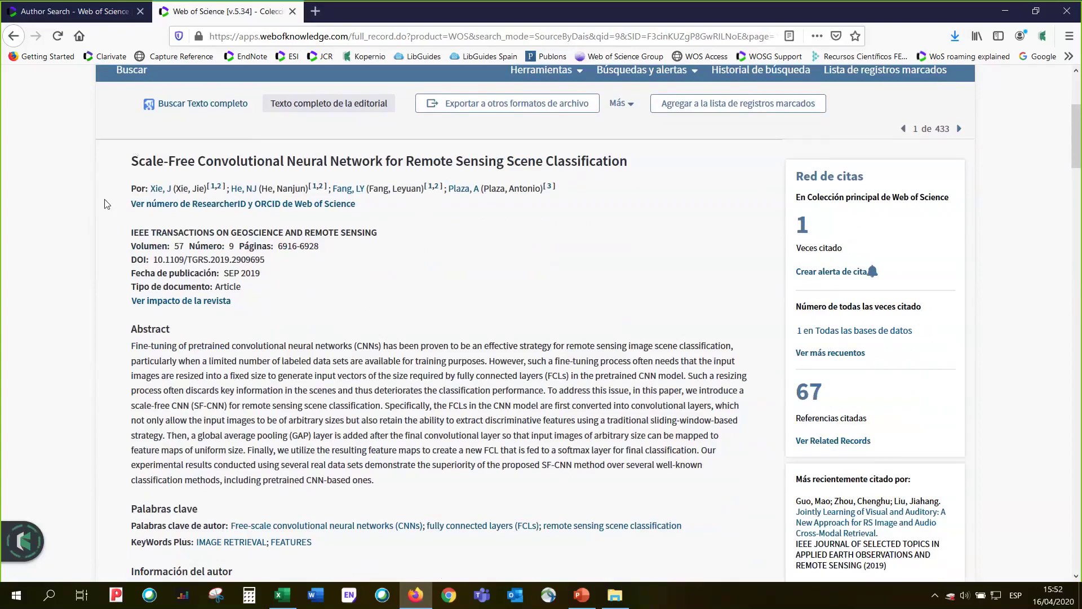
{"action": "scroll", "coordinate": [82, 234], "scroll_direction": "down", "scroll_amount": 1}
{"action": "scroll", "coordinate": [79, 240], "scroll_direction": "up", "scroll_amount": 1}
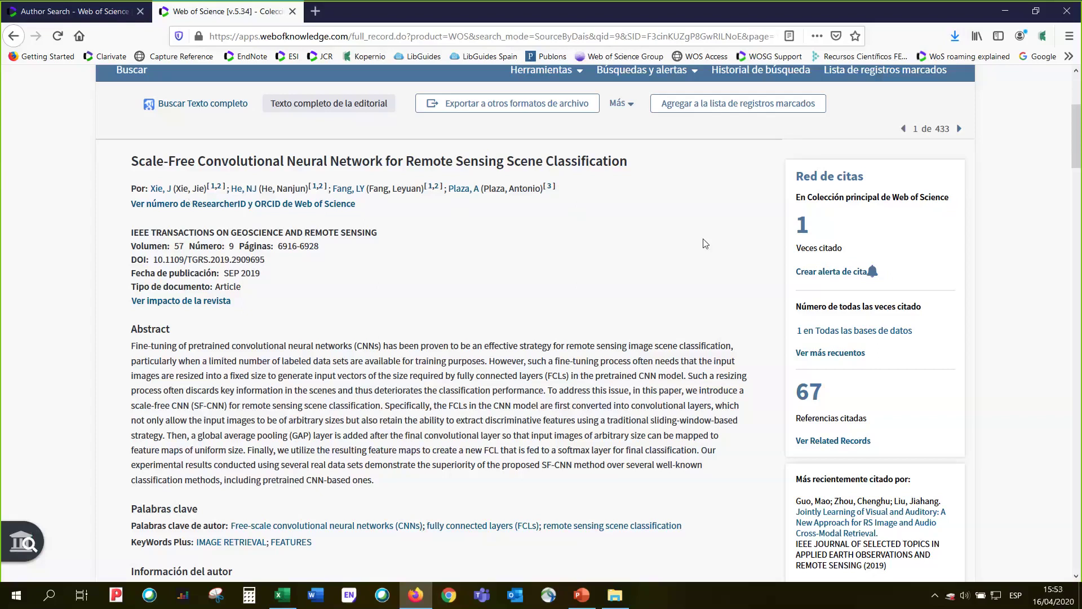
{"action": "scroll", "coordinate": [705, 243], "scroll_direction": "down", "scroll_amount": 2}
{"action": "scroll", "coordinate": [703, 239], "scroll_direction": "down", "scroll_amount": 4}
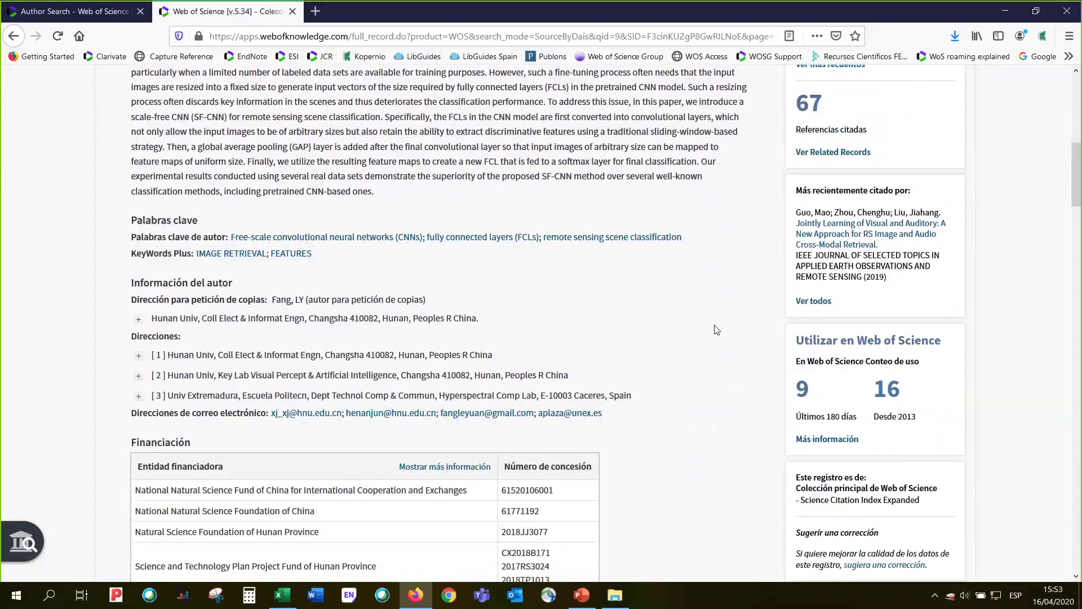
{"action": "scroll", "coordinate": [717, 330], "scroll_direction": "down", "scroll_amount": 1}
{"action": "scroll", "coordinate": [715, 329], "scroll_direction": "up", "scroll_amount": 5}
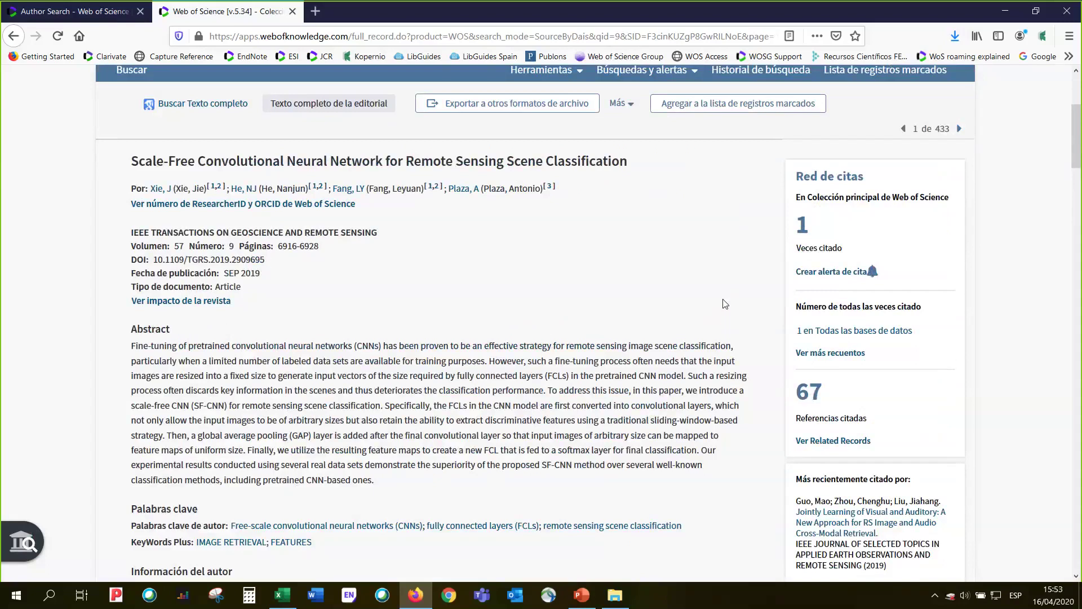
{"action": "scroll", "coordinate": [725, 304], "scroll_direction": "down", "scroll_amount": 7}
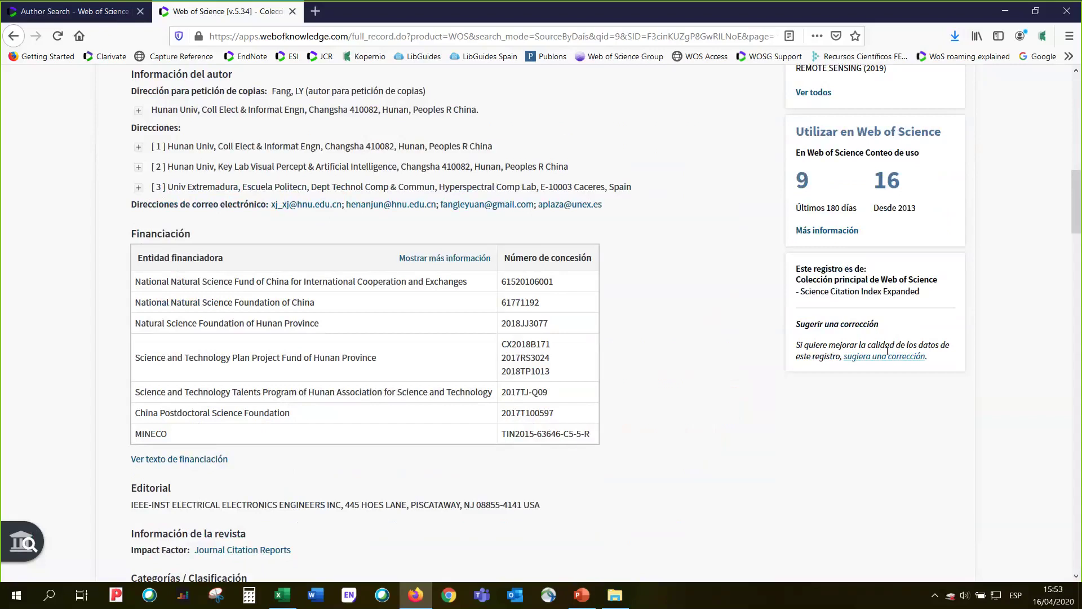
Open the correction request form for this record and review its guidance and contact information section
{"action": "left_click", "coordinate": [892, 357]}
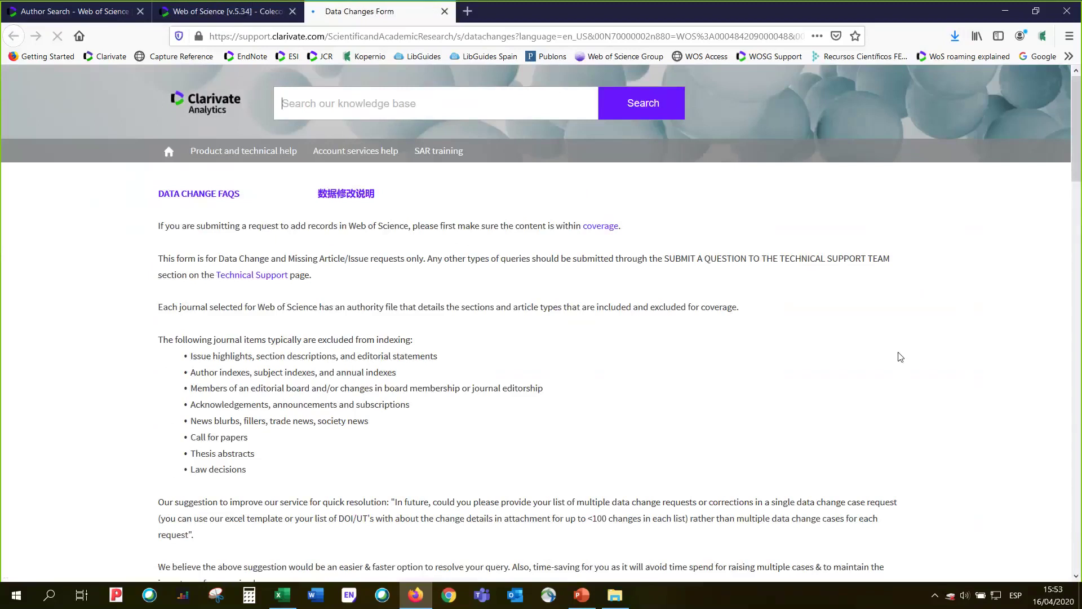
{"action": "scroll", "coordinate": [913, 355], "scroll_direction": "down", "scroll_amount": 8}
{"action": "scroll", "coordinate": [931, 352], "scroll_direction": "down", "scroll_amount": 2}
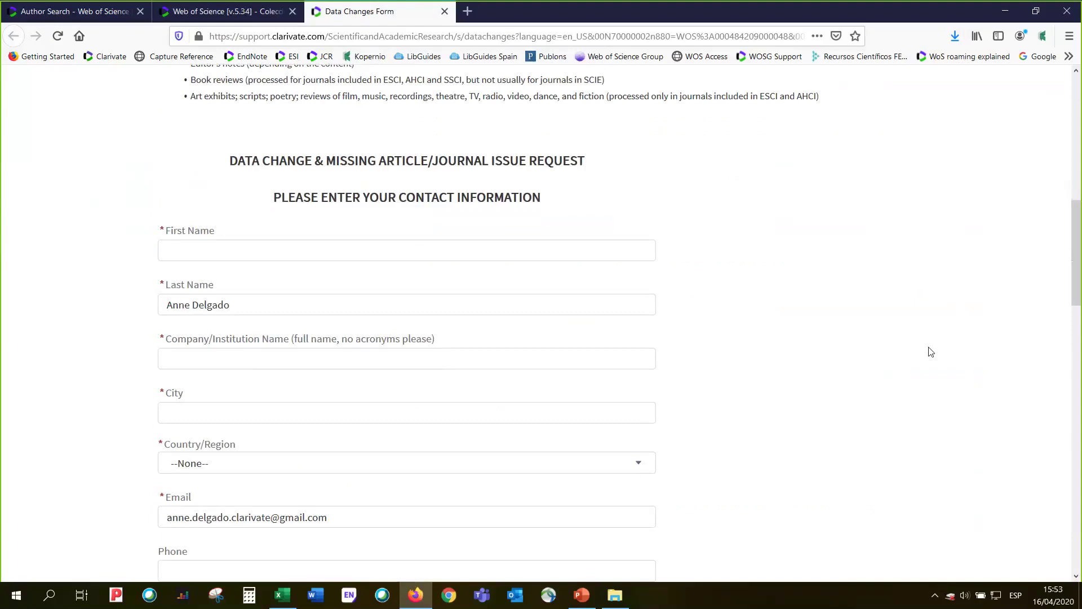
{"action": "scroll", "coordinate": [931, 352], "scroll_direction": "down", "scroll_amount": 8}
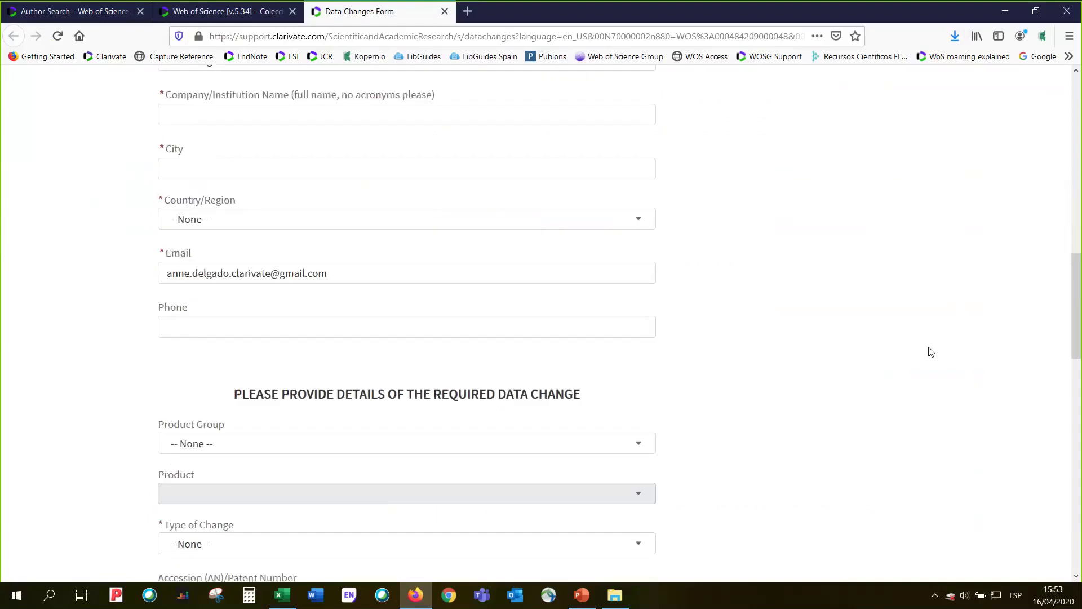
Examine the form's data change details, from the prefilled publication fields to Change Requested, Description, Upload Attachment and the submission option
{"action": "scroll", "coordinate": [931, 352], "scroll_direction": "down", "scroll_amount": 1}
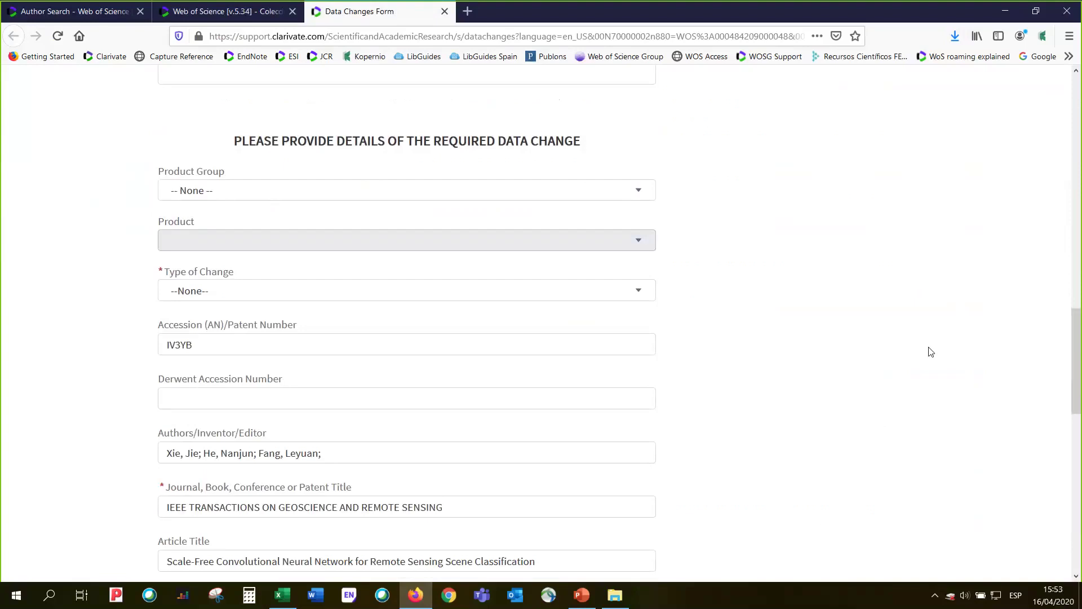
{"action": "scroll", "coordinate": [931, 352], "scroll_direction": "down", "scroll_amount": 3}
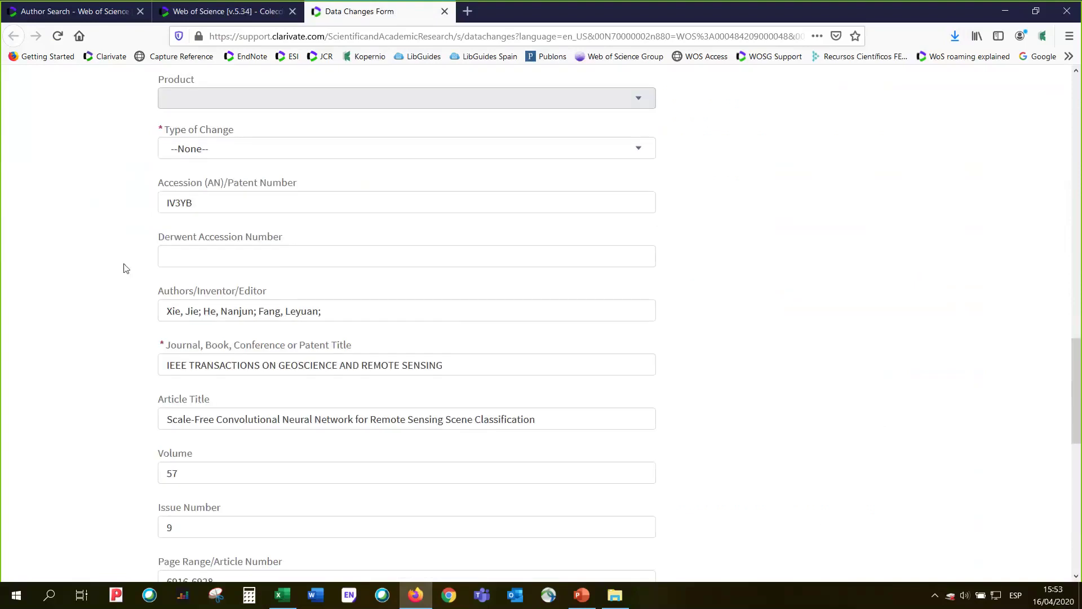
{"action": "scroll", "coordinate": [126, 268], "scroll_direction": "down", "scroll_amount": 2}
{"action": "scroll", "coordinate": [125, 268], "scroll_direction": "down", "scroll_amount": 1}
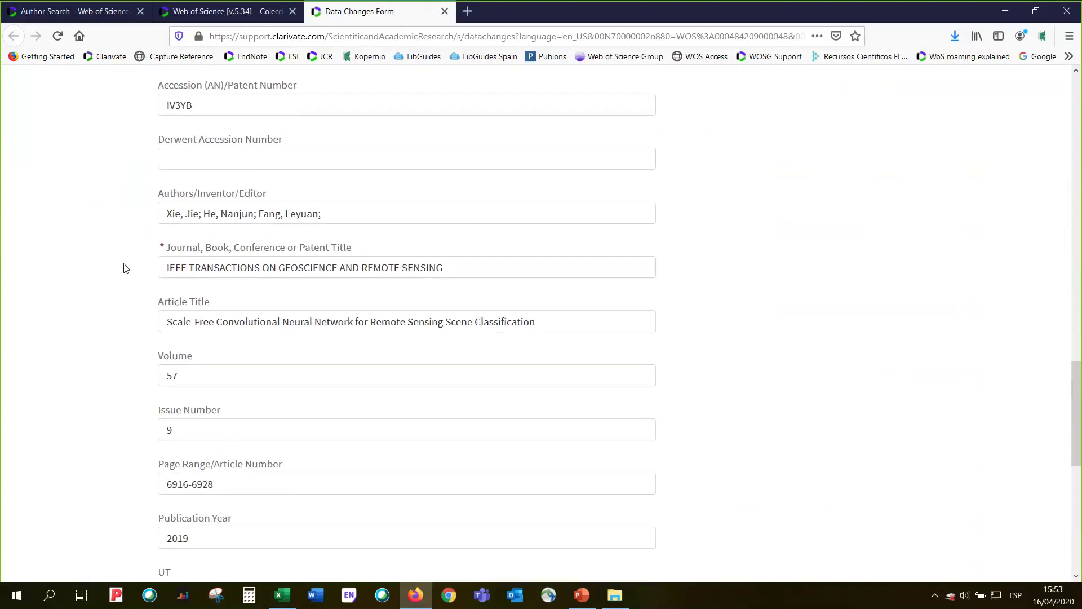
{"action": "scroll", "coordinate": [125, 268], "scroll_direction": "down", "scroll_amount": 4}
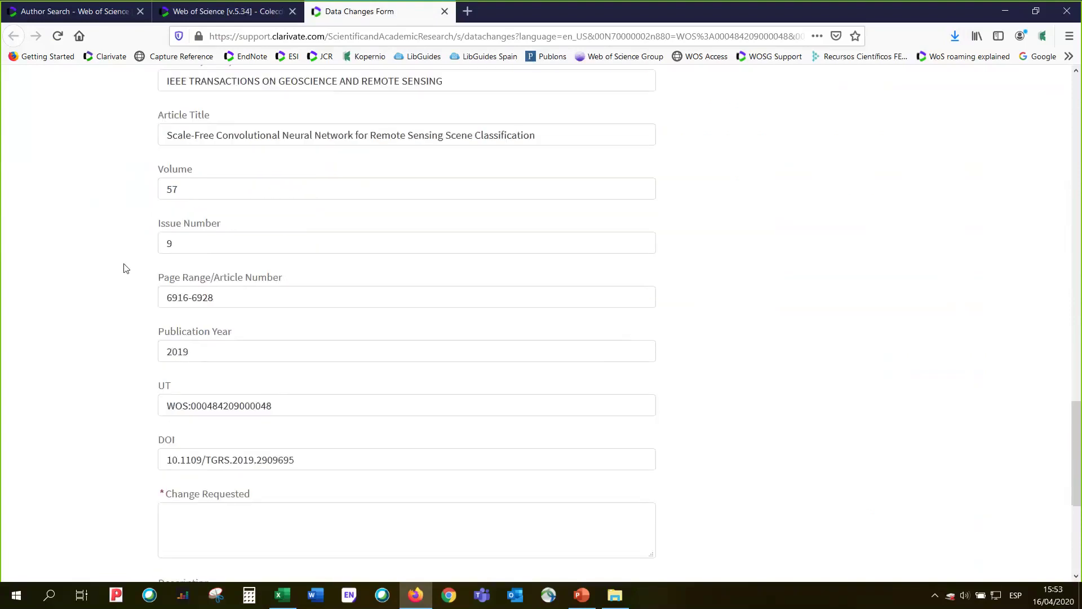
{"action": "scroll", "coordinate": [125, 268], "scroll_direction": "down", "scroll_amount": 2}
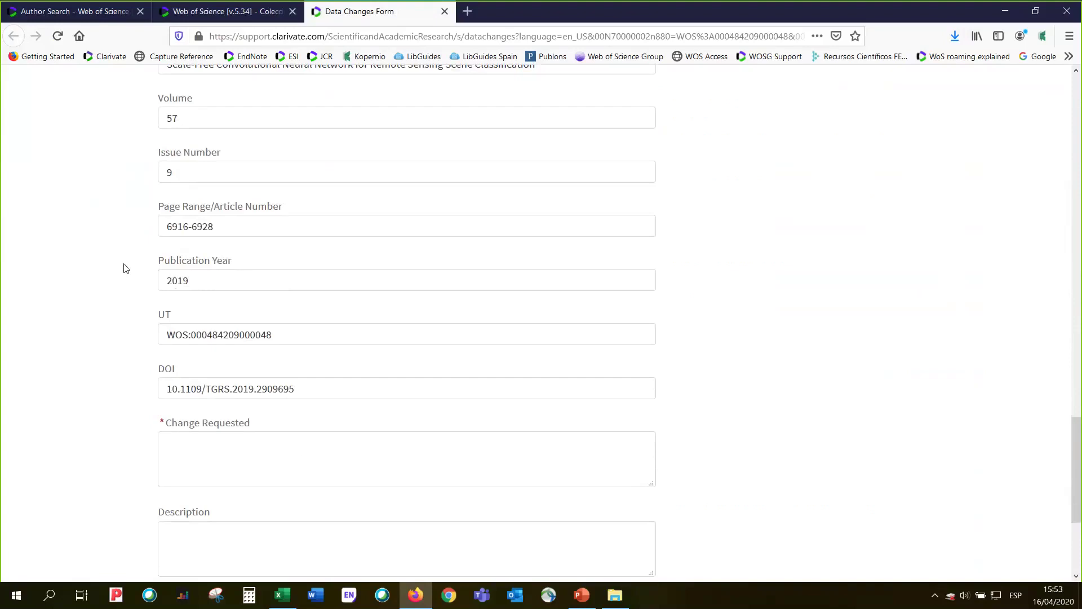
{"action": "scroll", "coordinate": [125, 268], "scroll_direction": "down", "scroll_amount": 2}
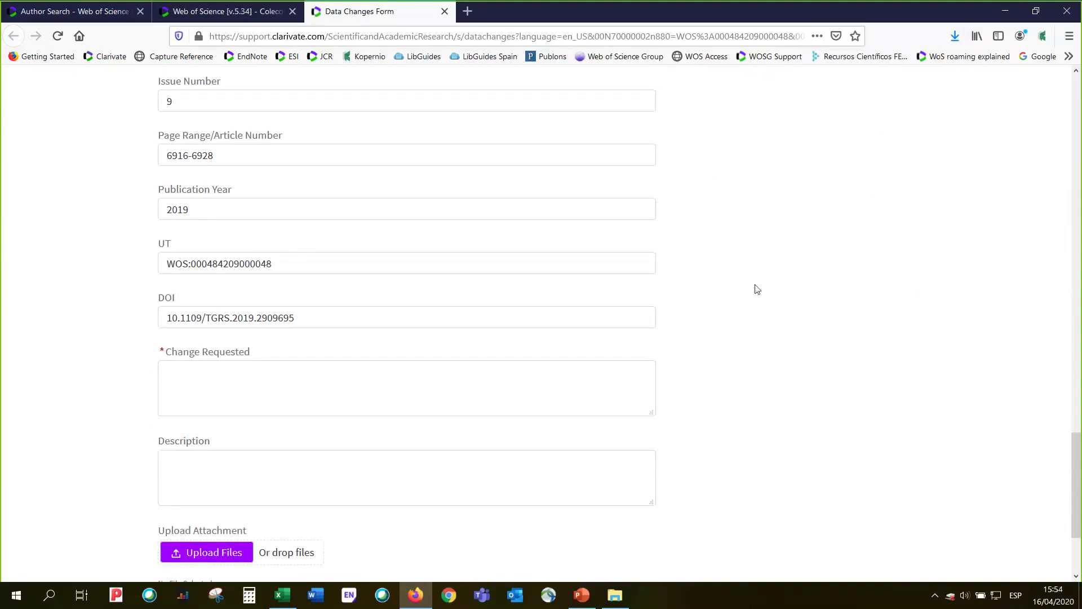
{"action": "scroll", "coordinate": [760, 288], "scroll_direction": "down", "scroll_amount": 1}
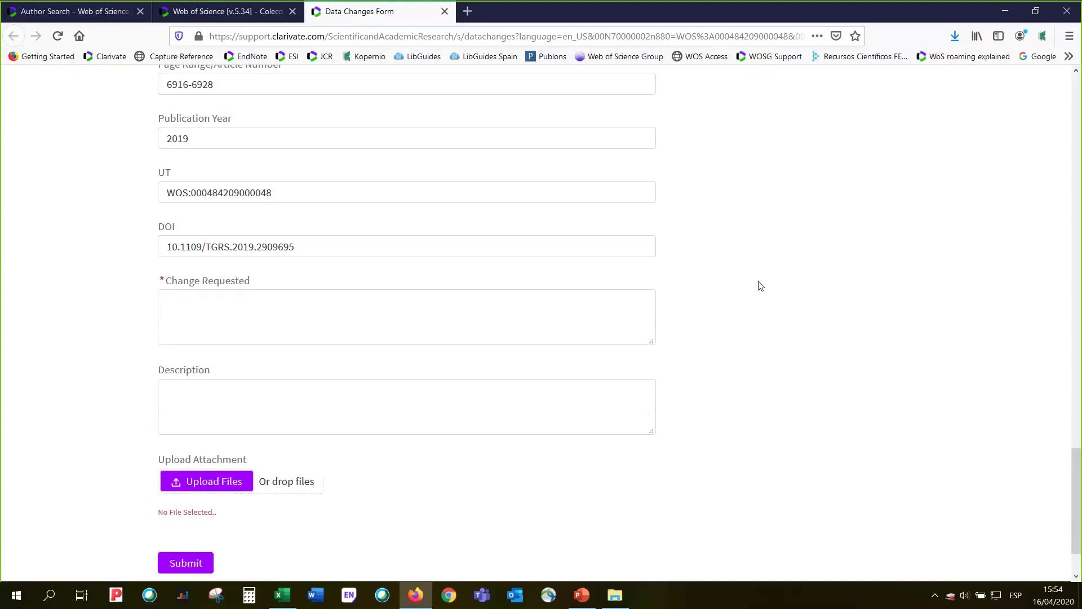
{"action": "scroll", "coordinate": [760, 286], "scroll_direction": "down", "scroll_amount": 1}
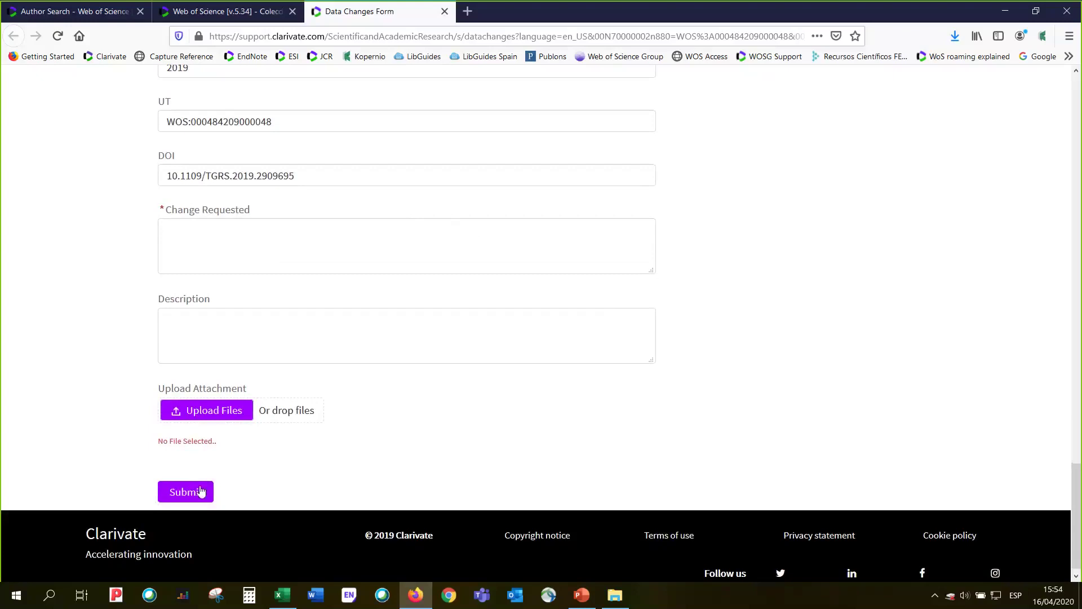
{"action": "scroll", "coordinate": [169, 474], "scroll_direction": "down", "scroll_amount": 1}
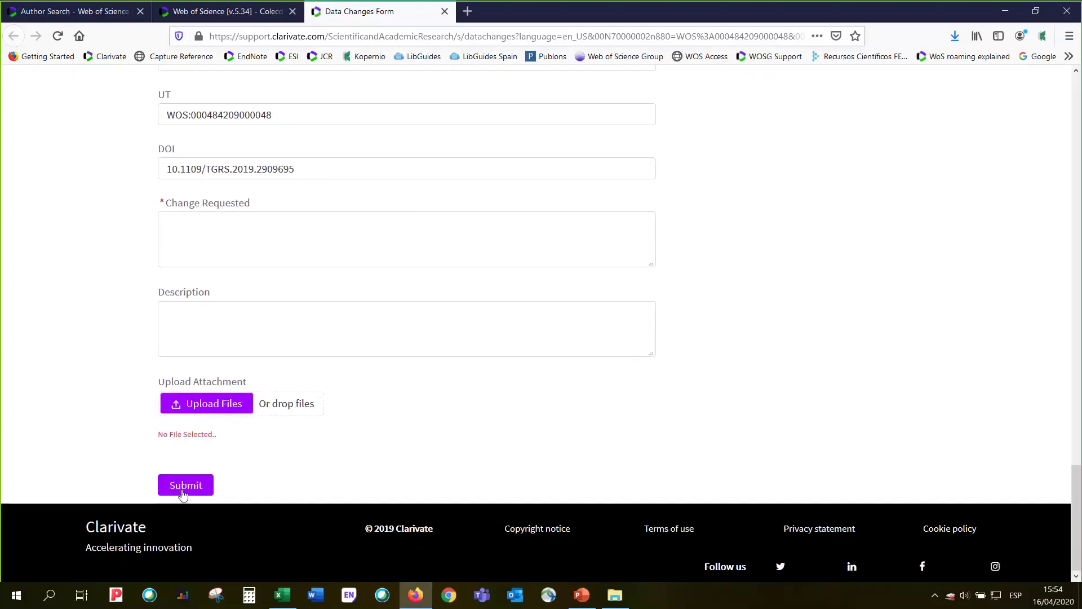
Return to the article's full record and open the general, blank Data Changes form from the Web of Science help options
{"action": "left_click", "coordinate": [236, 14]}
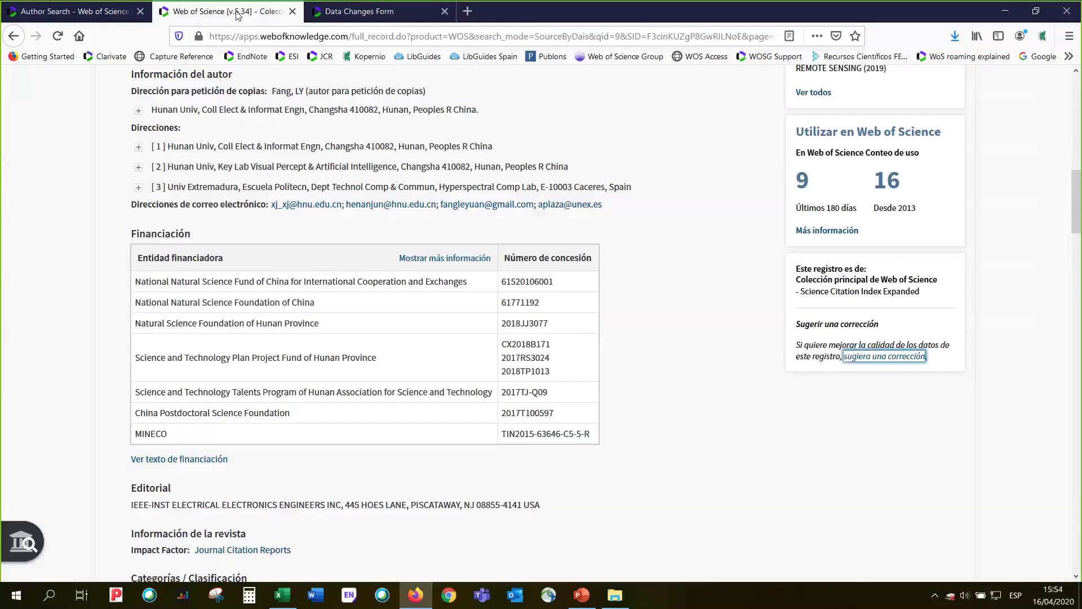
{"action": "scroll", "coordinate": [679, 375], "scroll_direction": "up", "scroll_amount": 3}
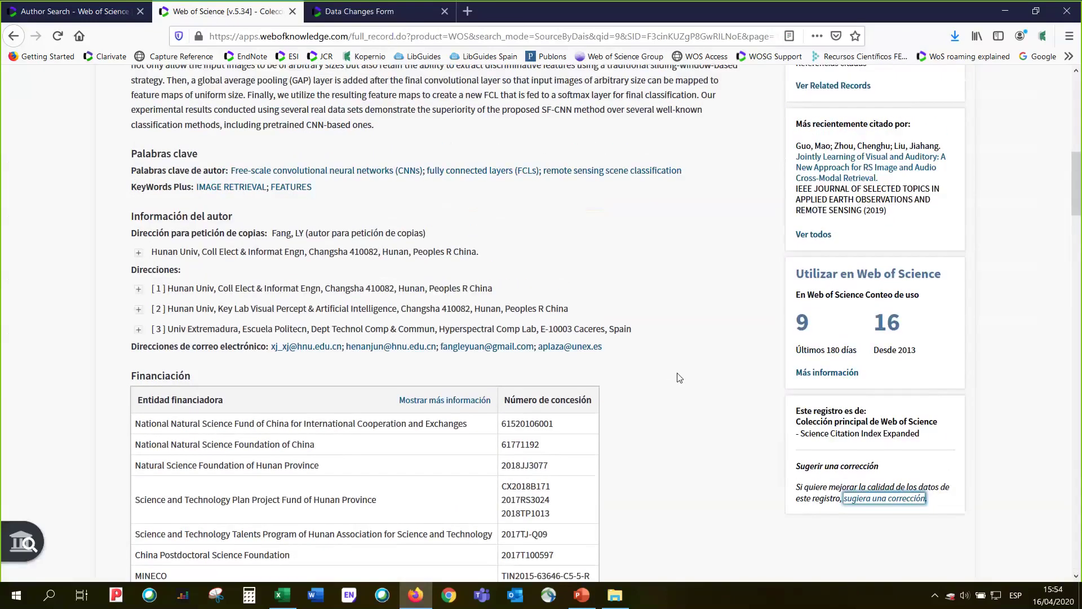
{"action": "scroll", "coordinate": [680, 378], "scroll_direction": "up", "scroll_amount": 1}
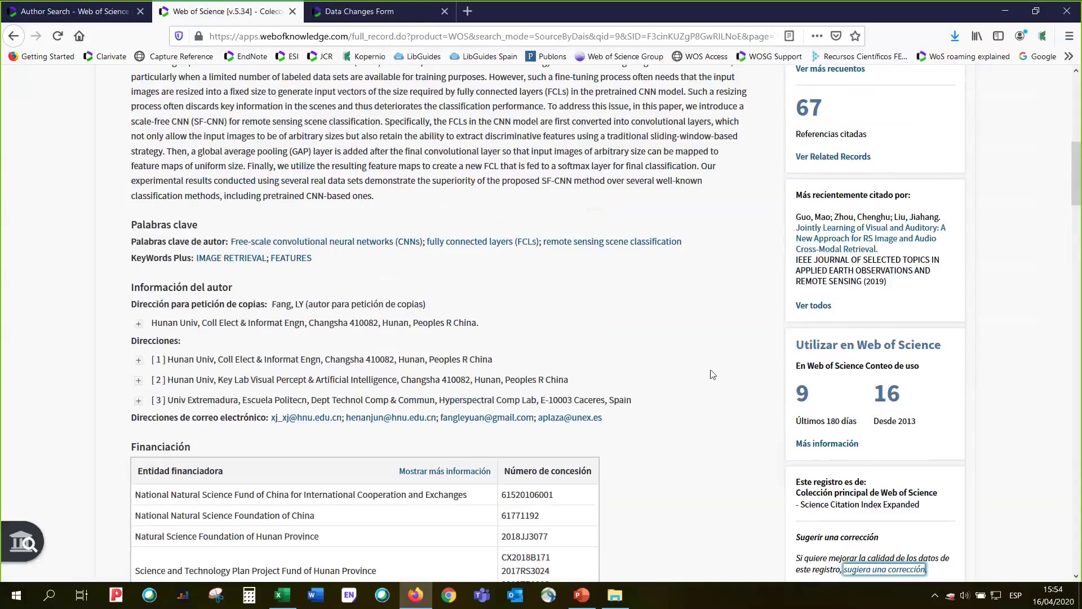
{"action": "scroll", "coordinate": [713, 374], "scroll_direction": "up", "scroll_amount": 2}
{"action": "scroll", "coordinate": [713, 374], "scroll_direction": "down", "scroll_amount": 1}
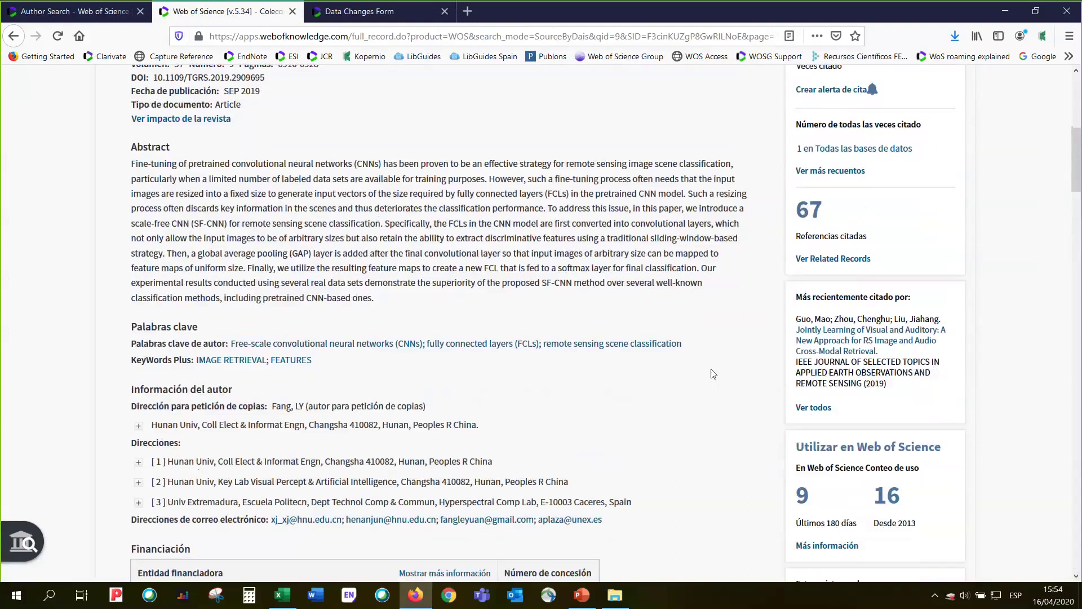
{"action": "scroll", "coordinate": [713, 374], "scroll_direction": "down", "scroll_amount": 1}
{"action": "scroll", "coordinate": [714, 374], "scroll_direction": "up", "scroll_amount": 2}
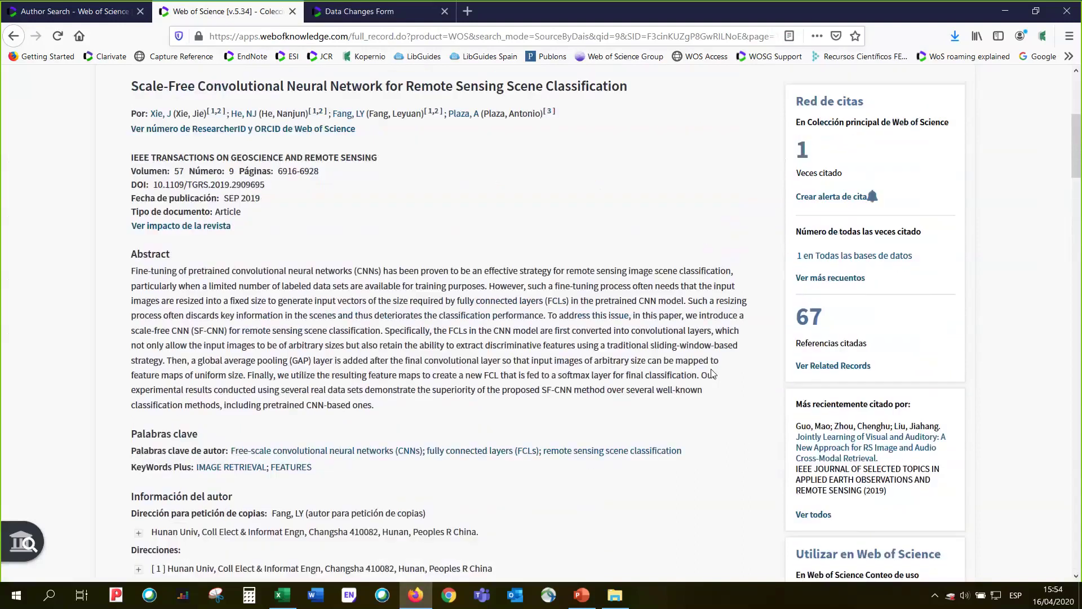
{"action": "scroll", "coordinate": [713, 373], "scroll_direction": "up", "scroll_amount": 3}
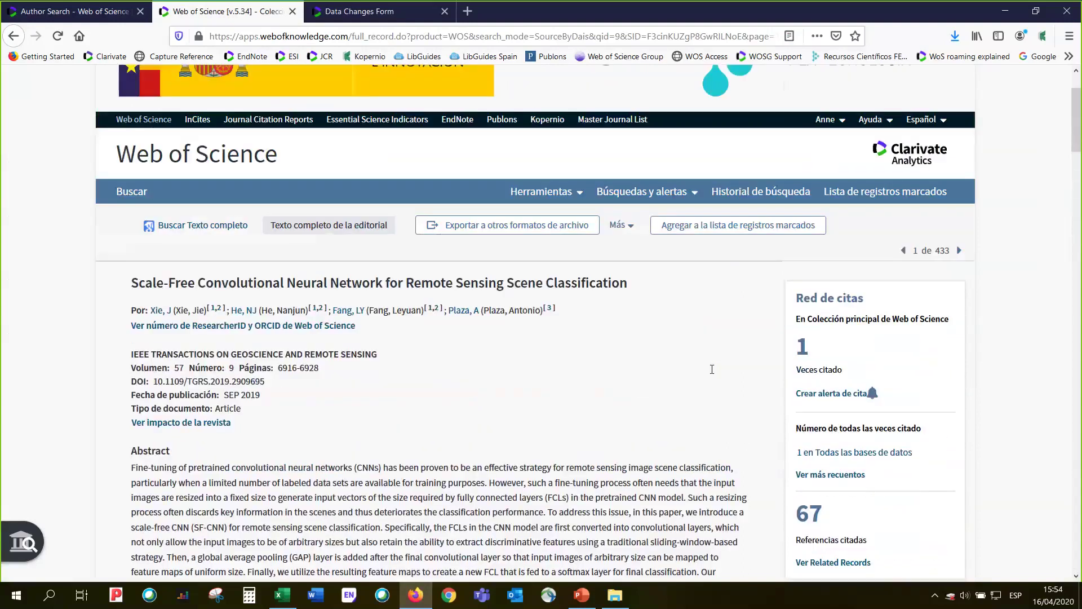
{"action": "scroll", "coordinate": [713, 374], "scroll_direction": "up", "scroll_amount": 1}
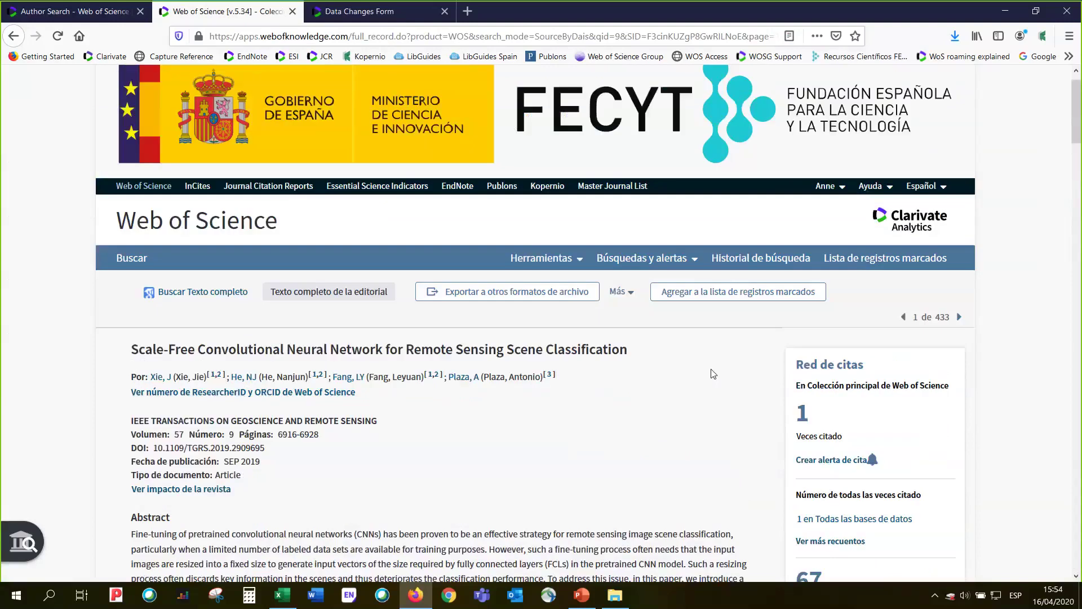
{"action": "scroll", "coordinate": [714, 374], "scroll_direction": "up", "scroll_amount": 1}
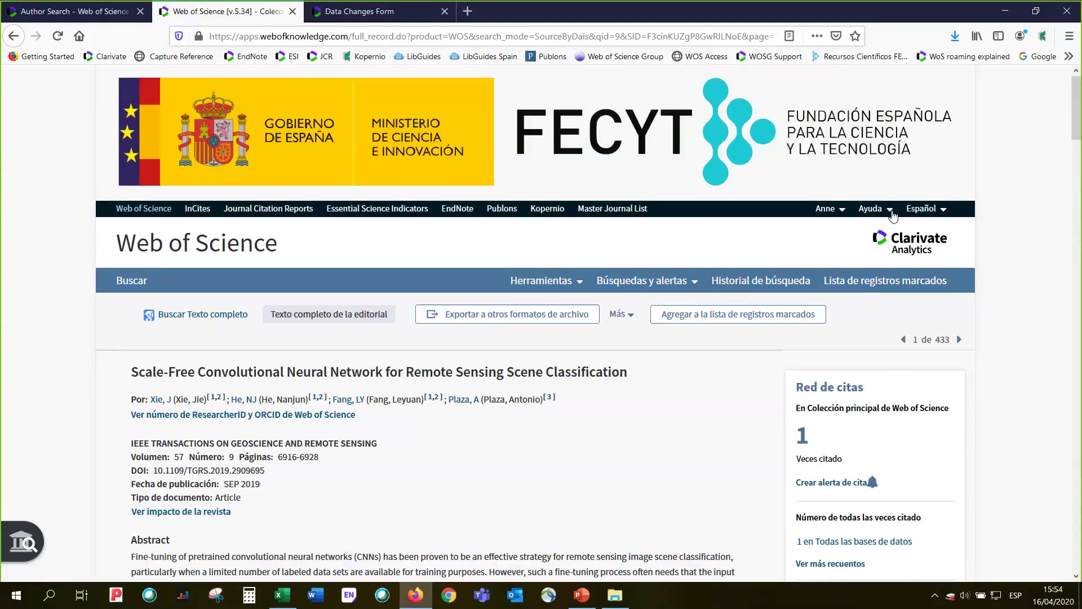
{"action": "left_click", "coordinate": [889, 209]}
{"action": "left_click", "coordinate": [895, 345]}
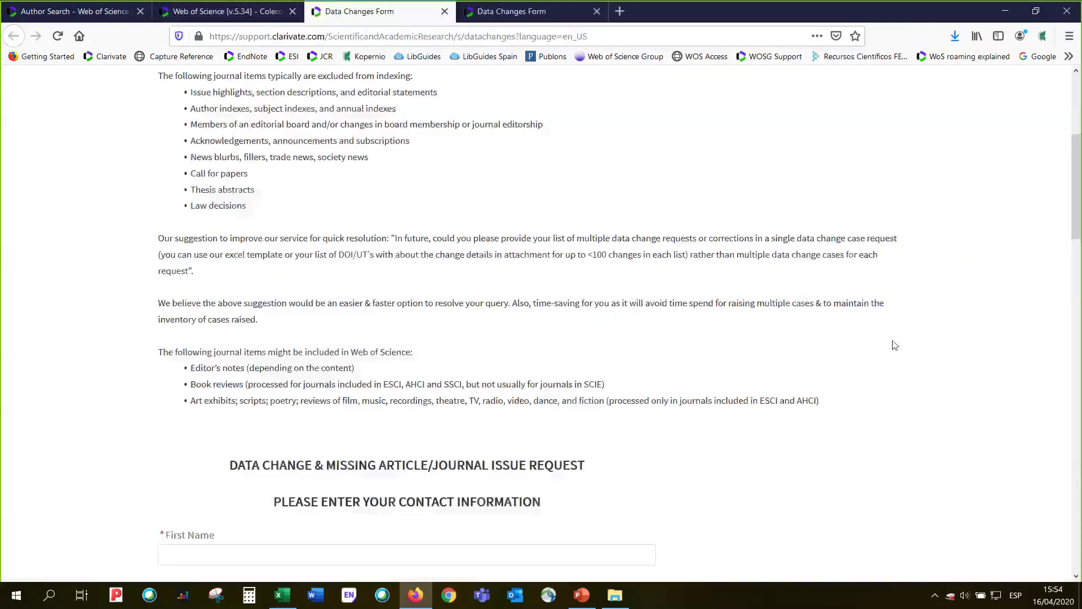
{"action": "scroll", "coordinate": [895, 345], "scroll_direction": "down", "scroll_amount": 10}
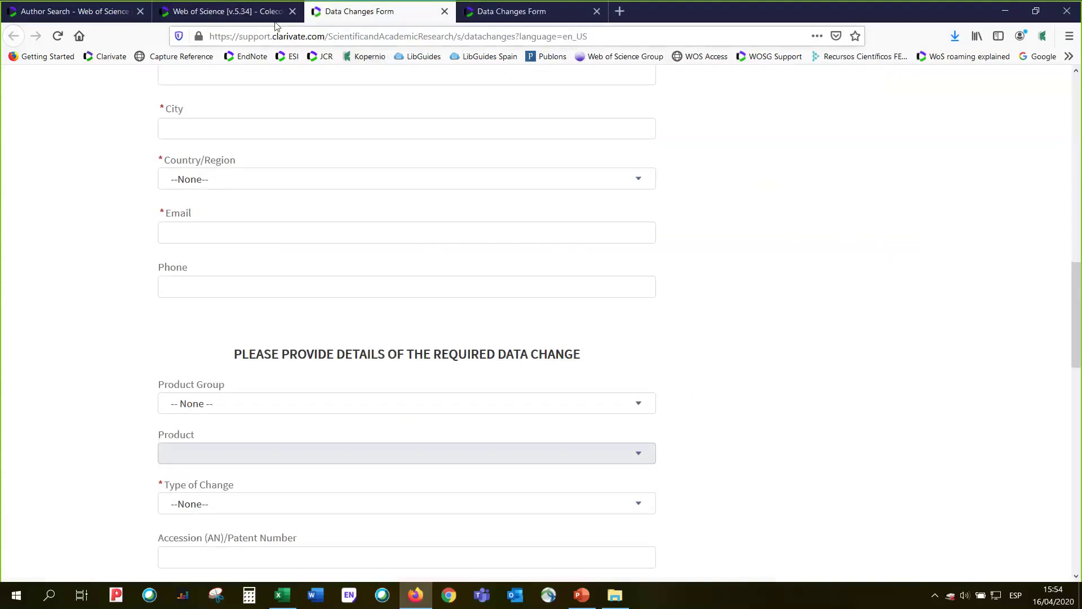
Go back to the article's full record and highlight its "Número de acceso" entry under "Información del documento"
{"action": "left_click", "coordinate": [276, 16]}
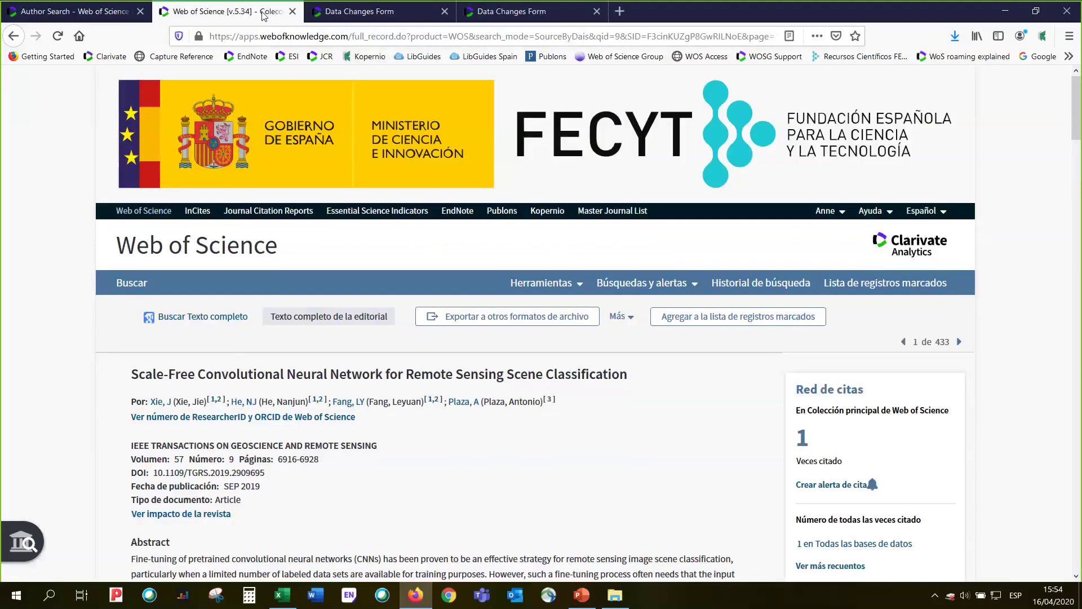
{"action": "scroll", "coordinate": [625, 378], "scroll_direction": "down", "scroll_amount": 4}
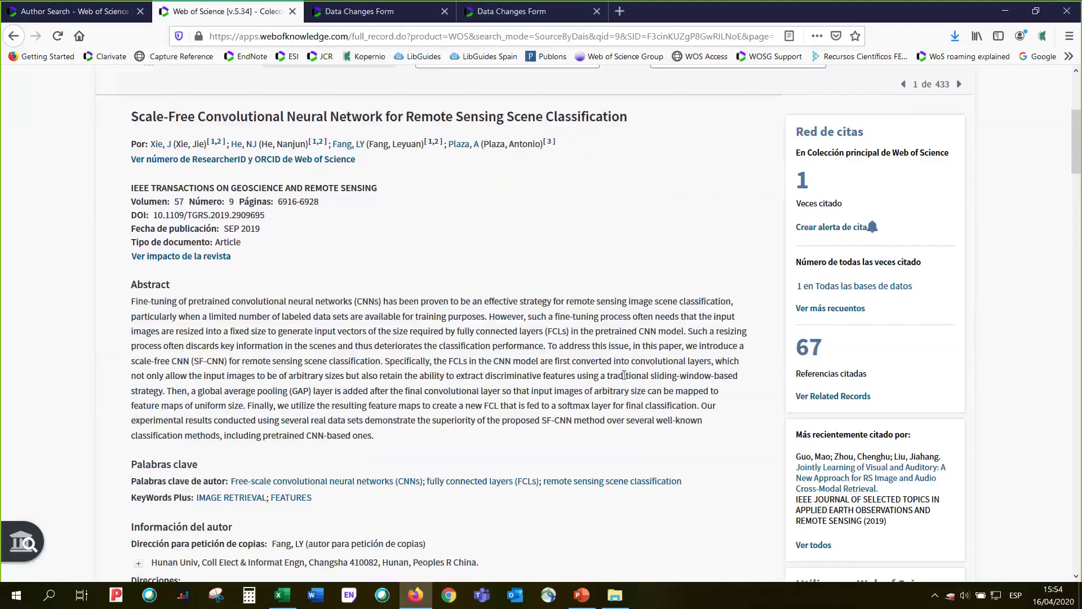
{"action": "scroll", "coordinate": [624, 375], "scroll_direction": "down", "scroll_amount": 1}
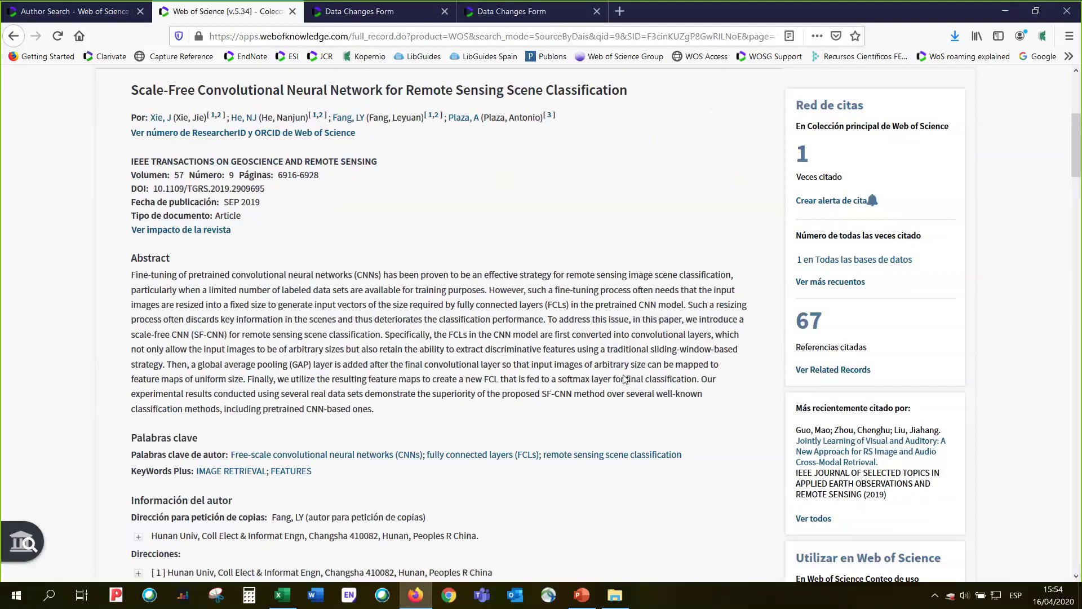
{"action": "scroll", "coordinate": [19, 400], "scroll_direction": "down", "scroll_amount": 12}
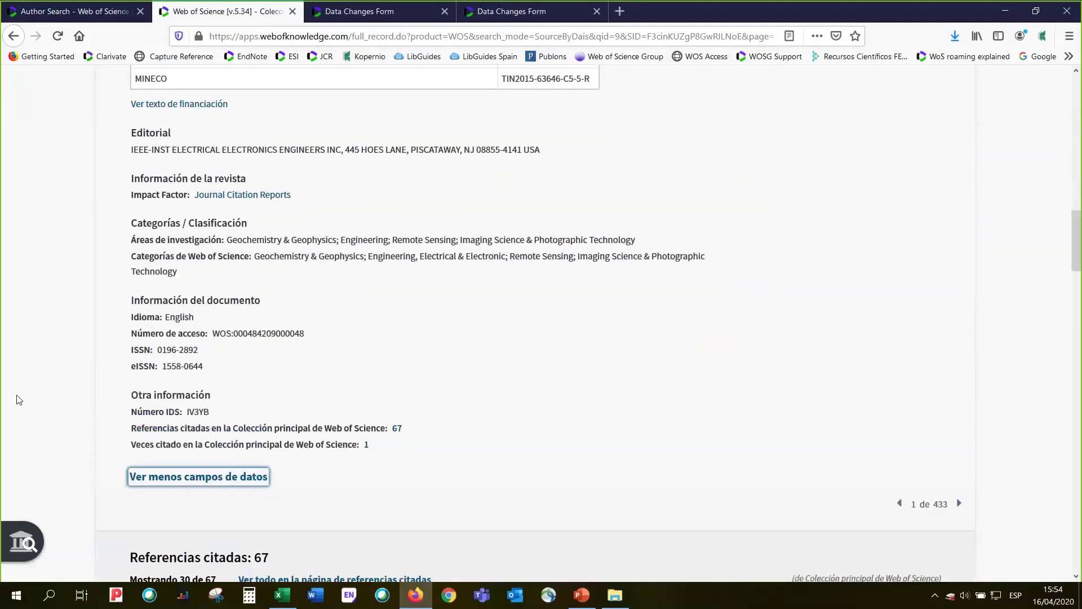
{"action": "left_click_drag", "start_coordinate": [309, 335], "coordinate": [92, 337]}
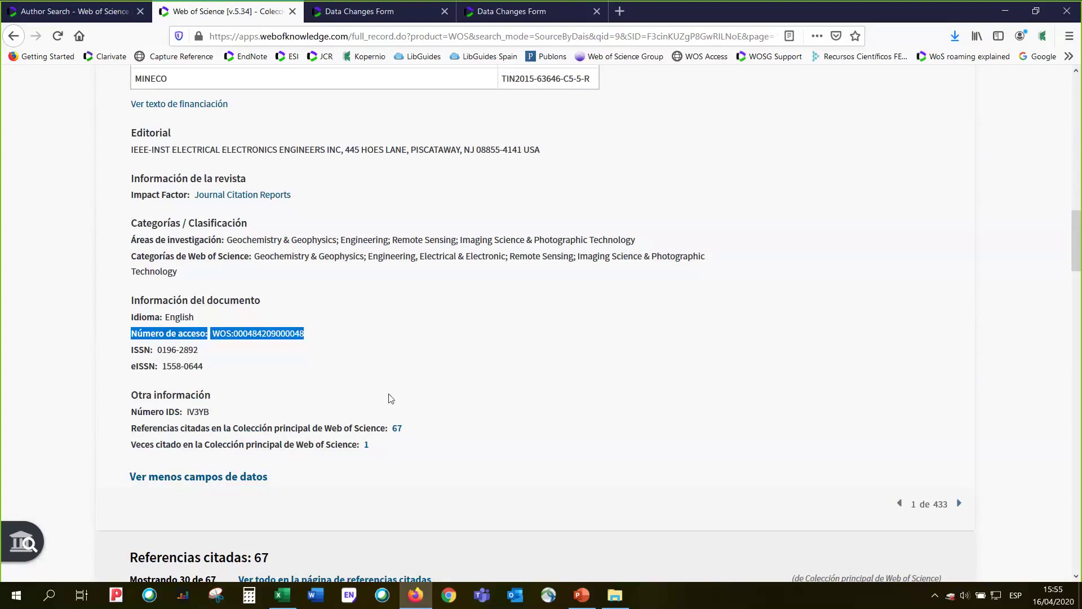
Return to the blank Data Changes form and examine its fields, from the attachment upload back up to the contact information
{"action": "scroll", "coordinate": [391, 399], "scroll_direction": "up", "scroll_amount": 1}
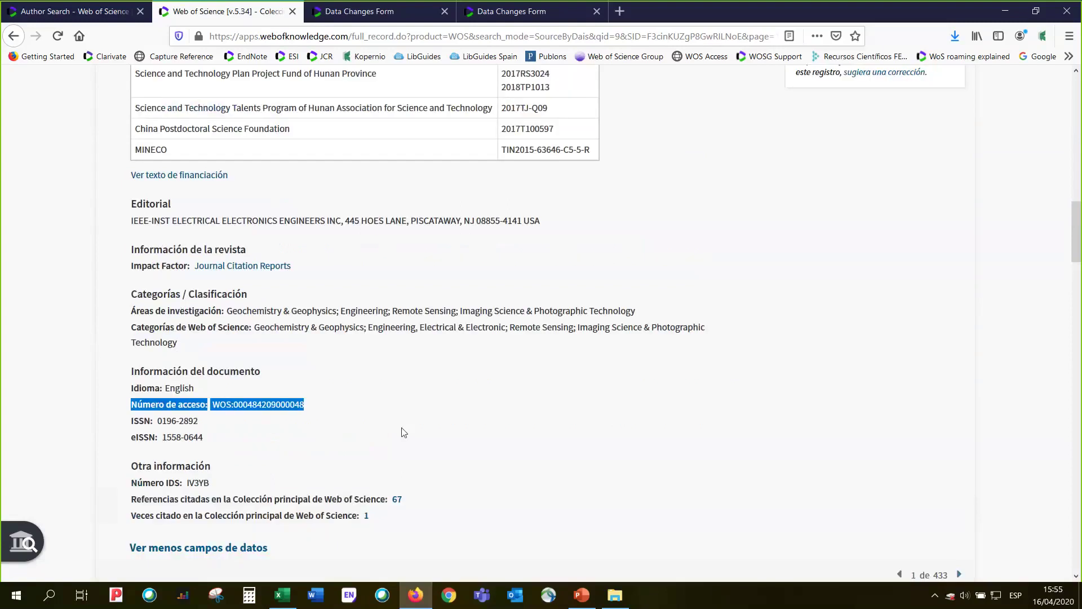
{"action": "scroll", "coordinate": [404, 432], "scroll_direction": "up", "scroll_amount": 1}
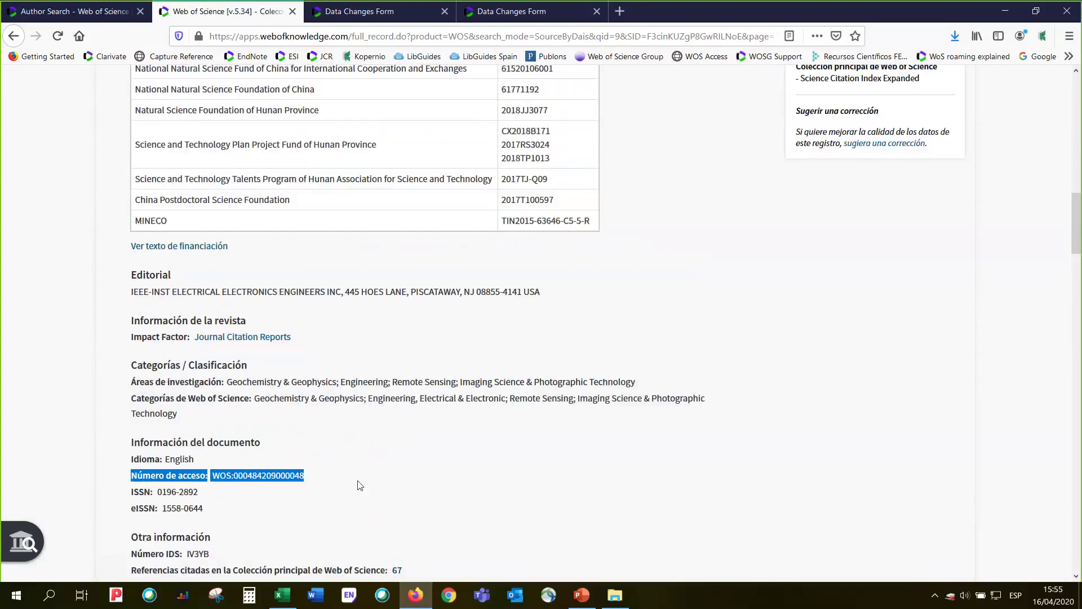
{"action": "scroll", "coordinate": [359, 477], "scroll_direction": "up", "scroll_amount": 2}
{"action": "left_click", "coordinate": [424, 19]}
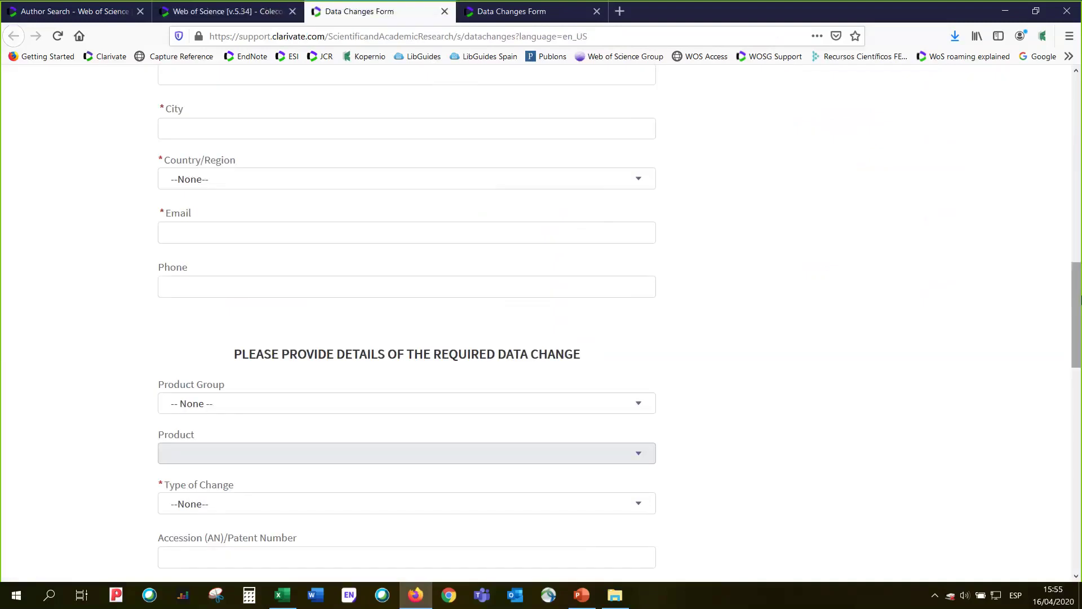
{"action": "left_click_drag", "start_coordinate": [1080, 299], "coordinate": [1079, 513]}
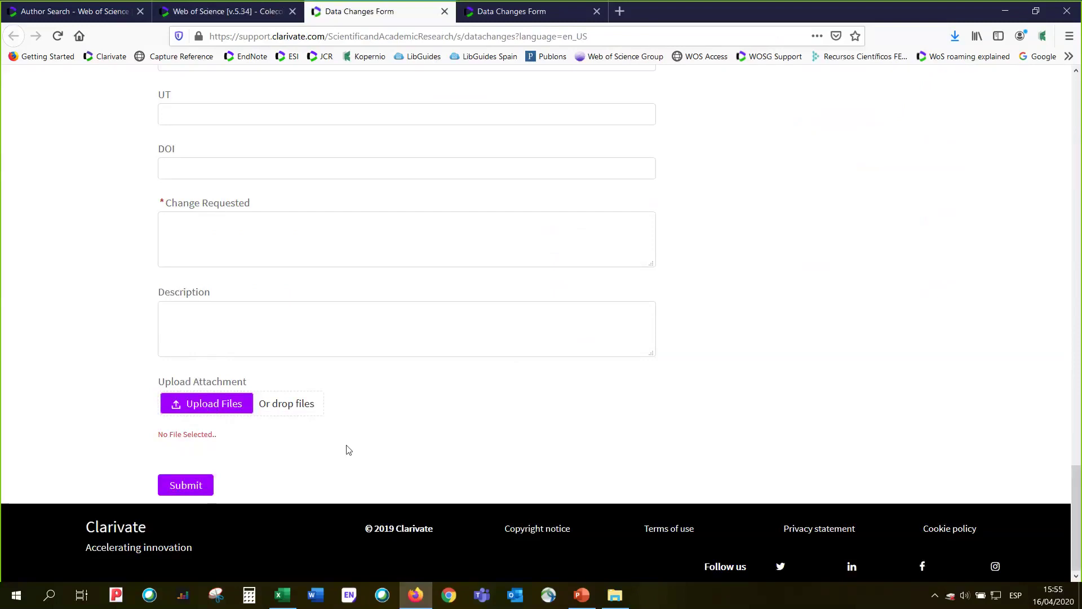
{"action": "scroll", "coordinate": [765, 390], "scroll_direction": "up", "scroll_amount": 1}
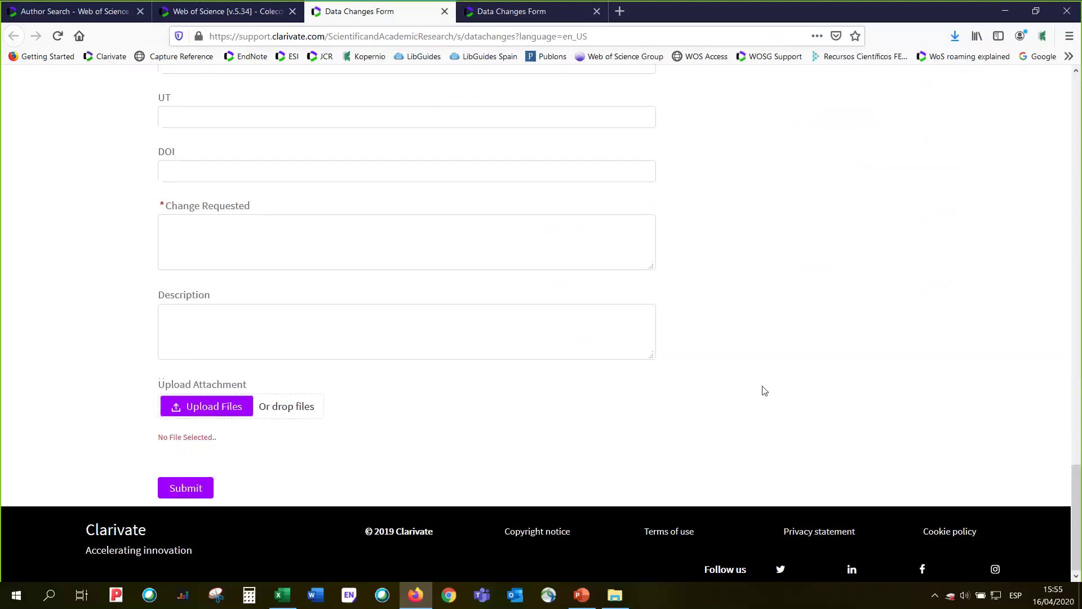
{"action": "scroll", "coordinate": [765, 390], "scroll_direction": "up", "scroll_amount": 2}
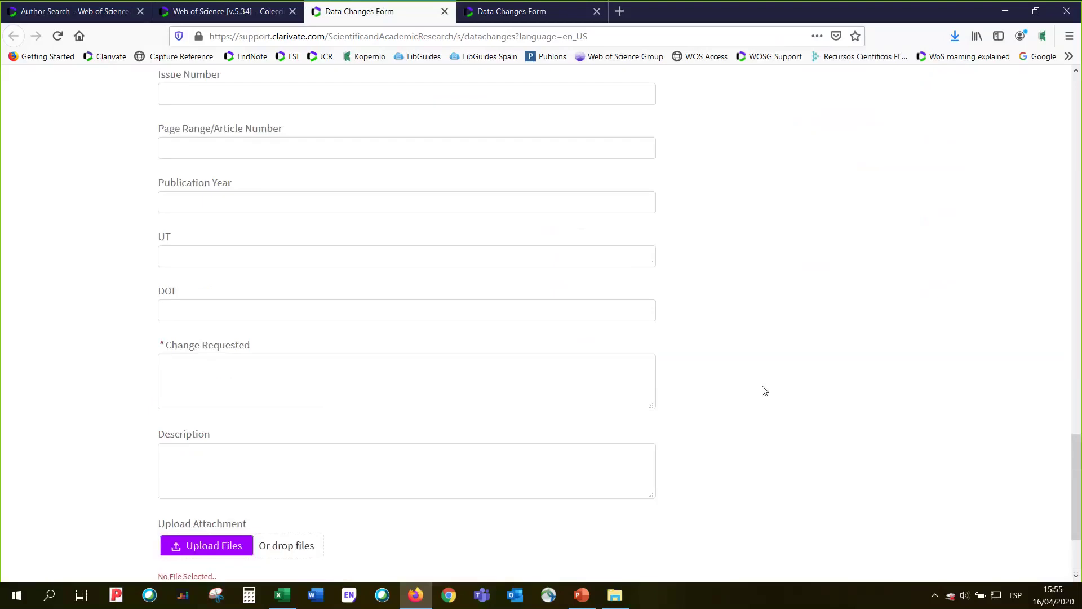
{"action": "scroll", "coordinate": [765, 391], "scroll_direction": "up", "scroll_amount": 2}
{"action": "scroll", "coordinate": [765, 390], "scroll_direction": "up", "scroll_amount": 3}
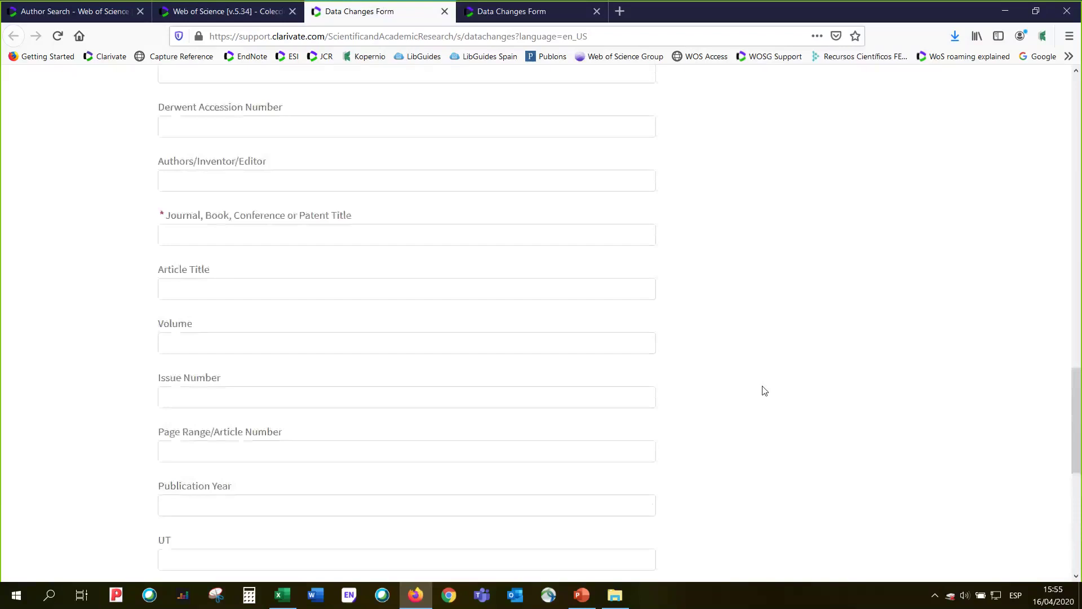
{"action": "scroll", "coordinate": [766, 390], "scroll_direction": "up", "scroll_amount": 8}
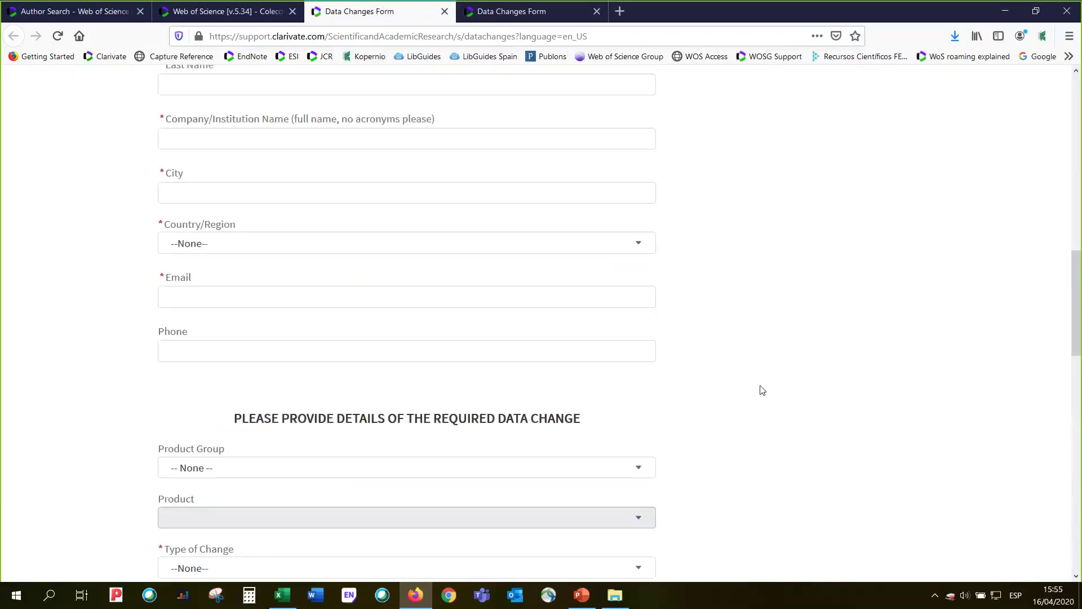
Switch to the PowerPoint course deck, present the agenda slide highlighting "Crear un informe de citas", and exit the slide show
{"action": "left_click", "coordinate": [235, 17]}
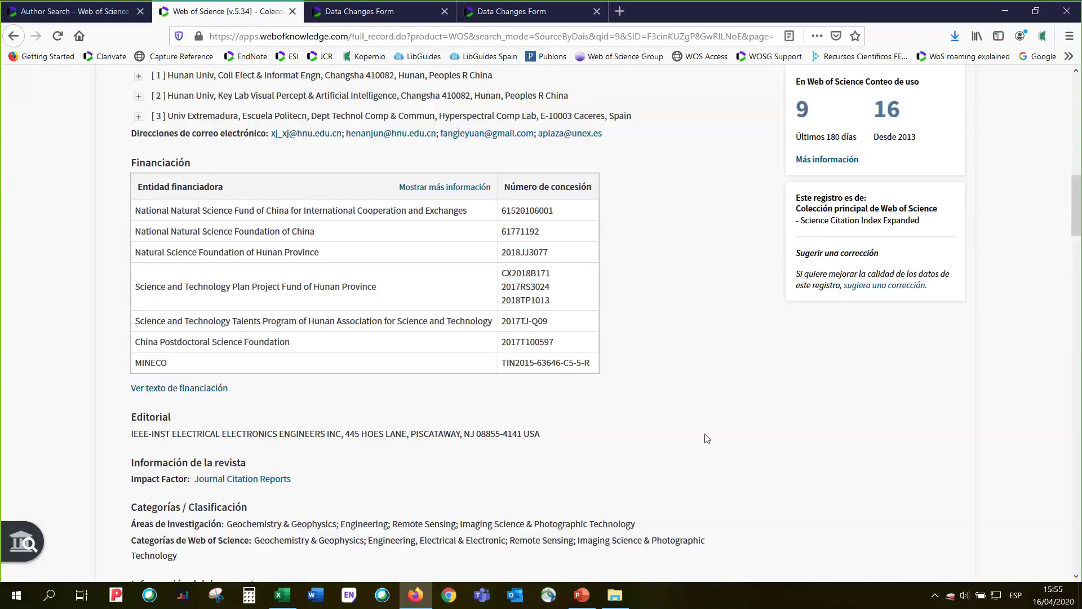
{"action": "scroll", "coordinate": [708, 439], "scroll_direction": "up", "scroll_amount": 5}
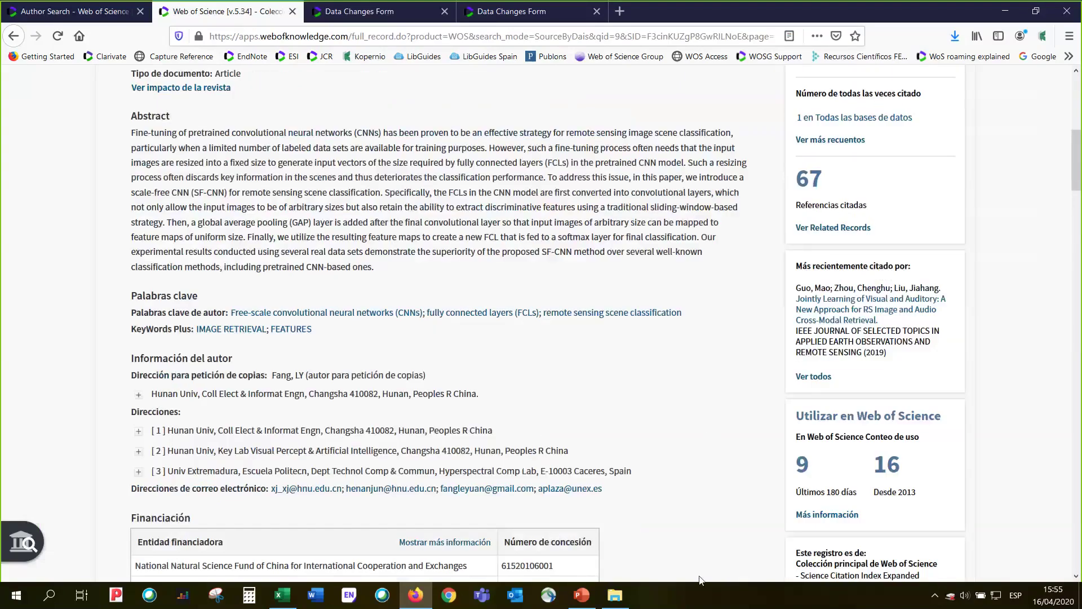
{"action": "mouse_move", "coordinate": [586, 604]}
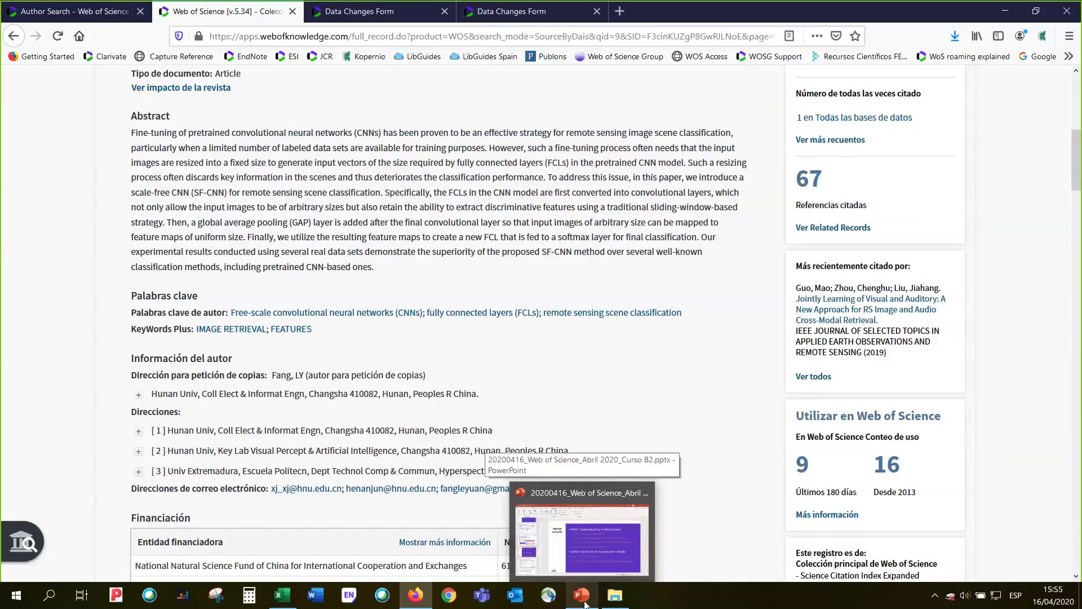
{"action": "left_click", "coordinate": [585, 604]}
{"action": "left_click", "coordinate": [69, 66]}
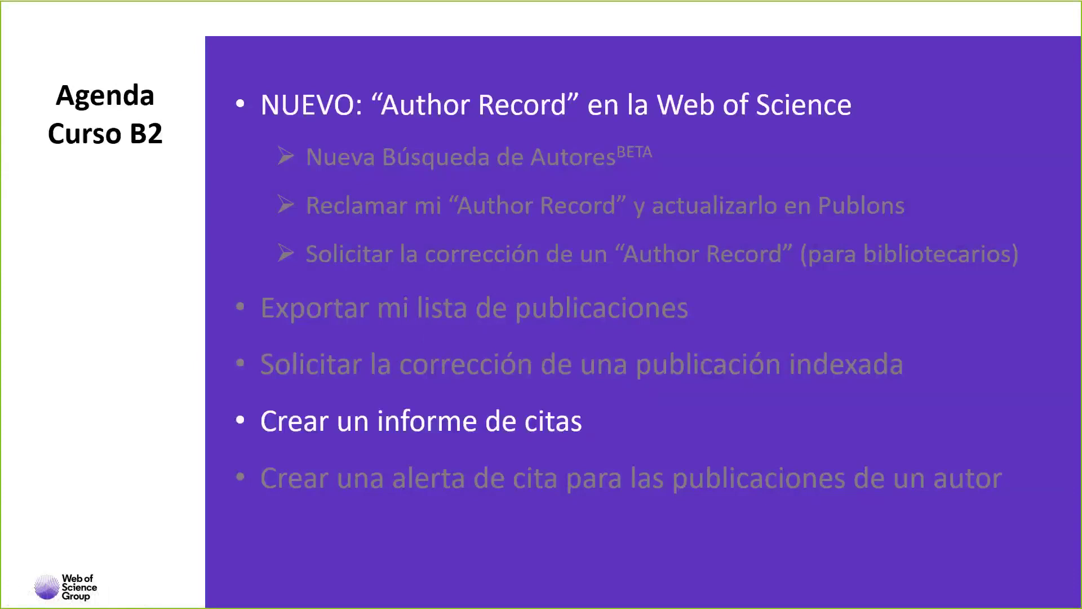
{"action": "key", "text": "Escape"}
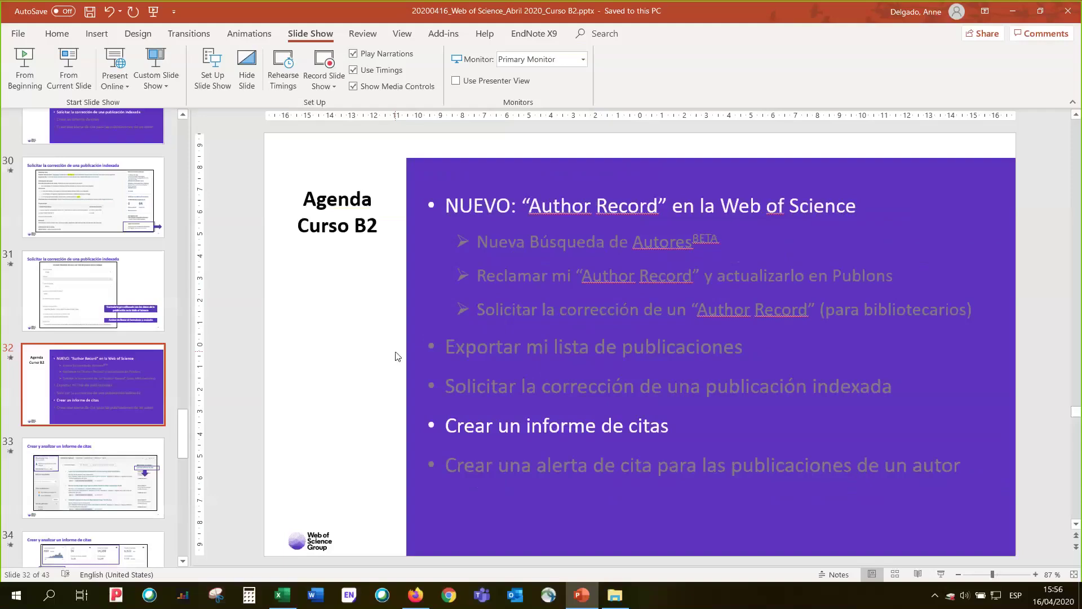
Switch back to Firefox, return from the article's full record to the author's results list, and create a citation report
{"action": "left_click", "coordinate": [416, 598]}
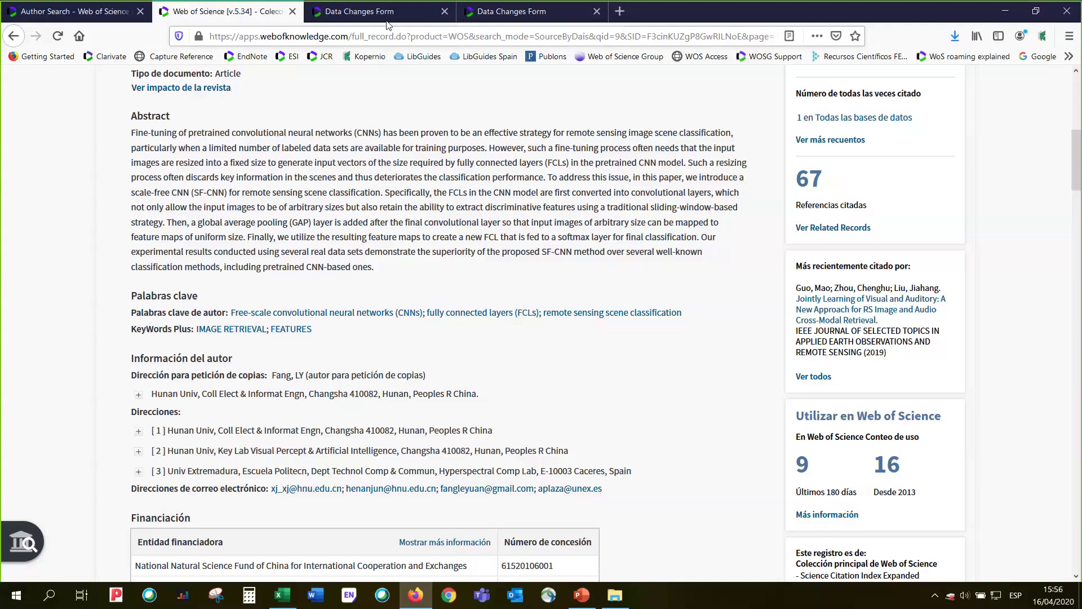
{"action": "left_click", "coordinate": [20, 38]}
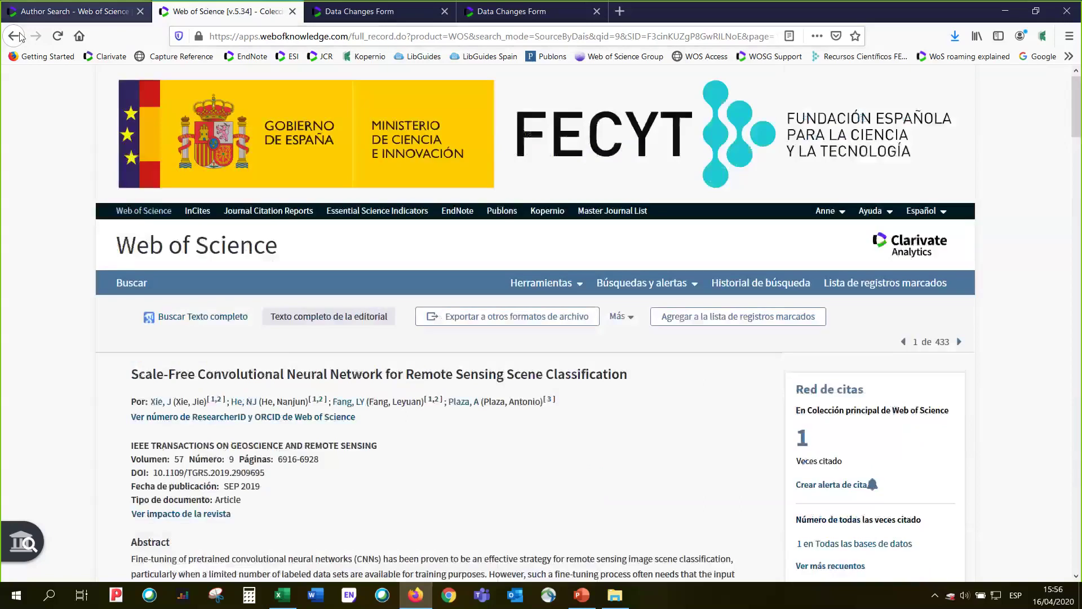
{"action": "left_click", "coordinate": [20, 37]}
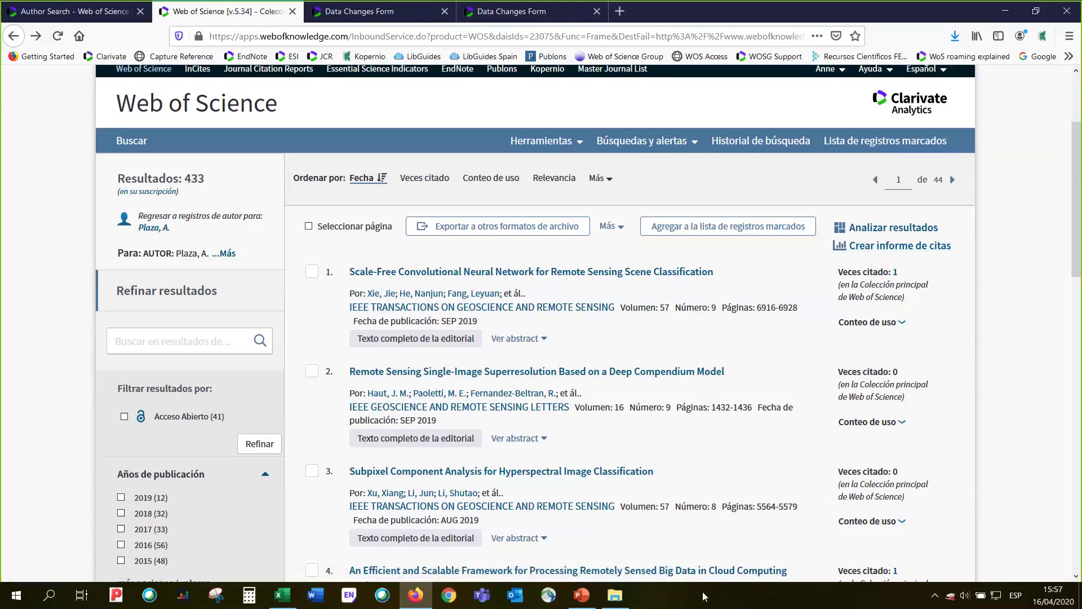
{"action": "left_click", "coordinate": [878, 249]}
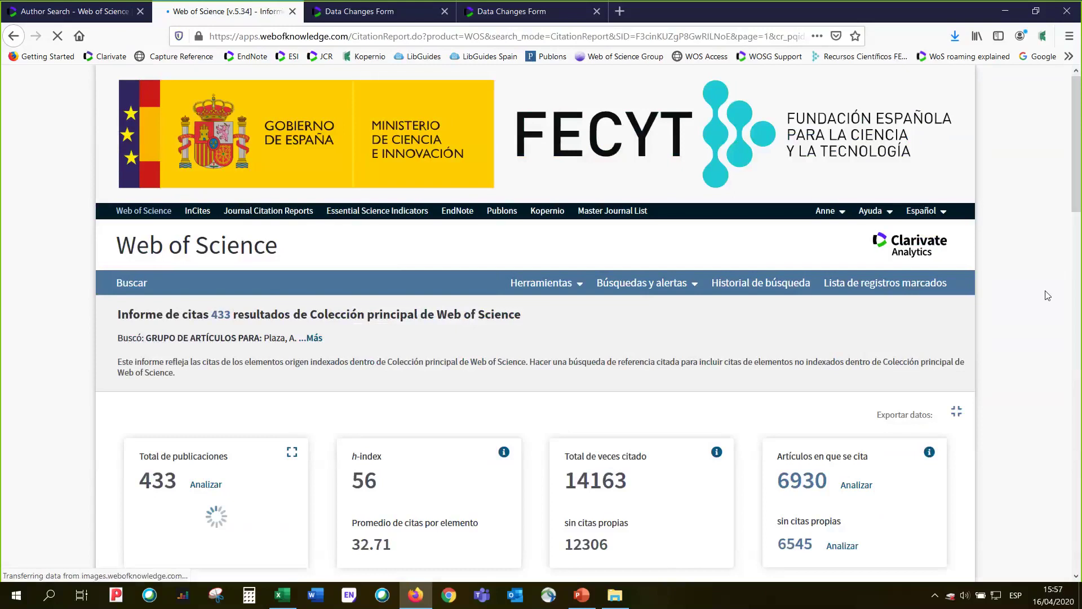
Review the citation report's summary metrics and expand the "Total de publicaciones" chart to full size, restoring it after inspection
{"action": "scroll", "coordinate": [1047, 293], "scroll_direction": "down", "scroll_amount": 3}
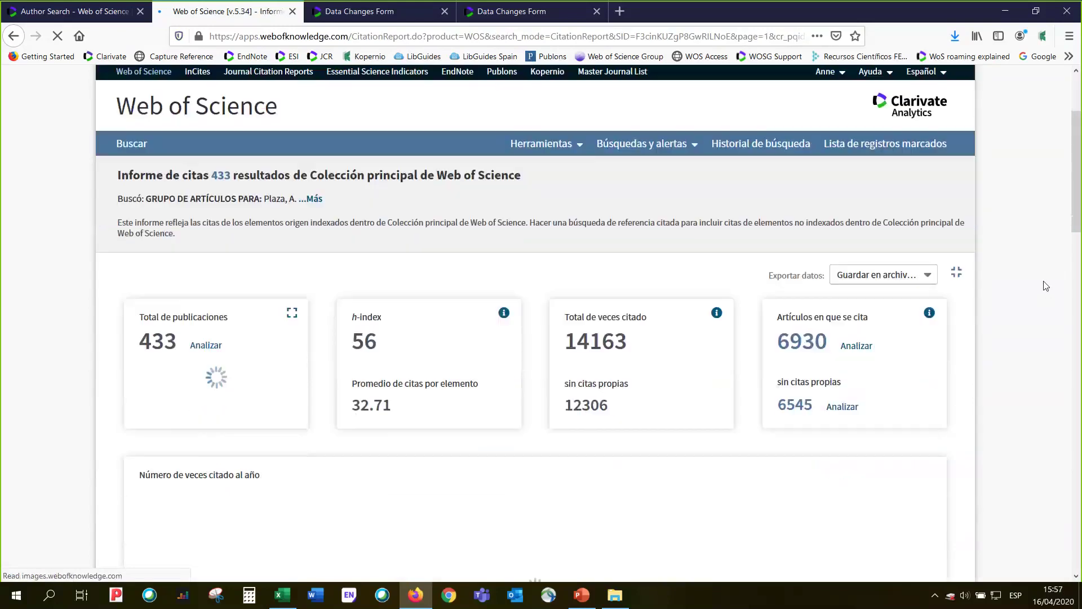
{"action": "scroll", "coordinate": [1046, 286], "scroll_direction": "down", "scroll_amount": 2}
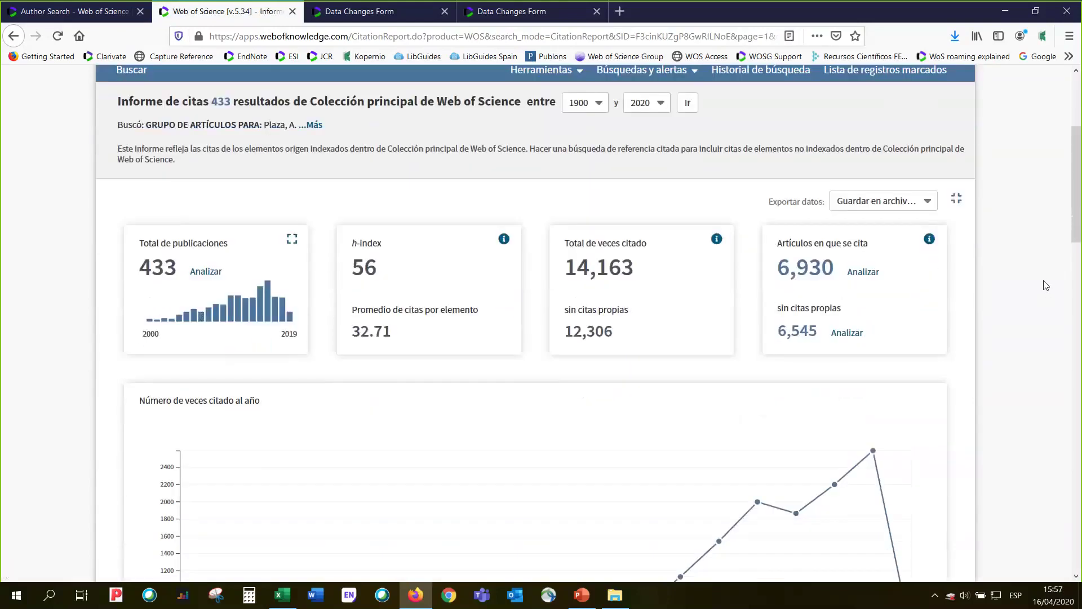
{"action": "scroll", "coordinate": [1047, 286], "scroll_direction": "down", "scroll_amount": 2}
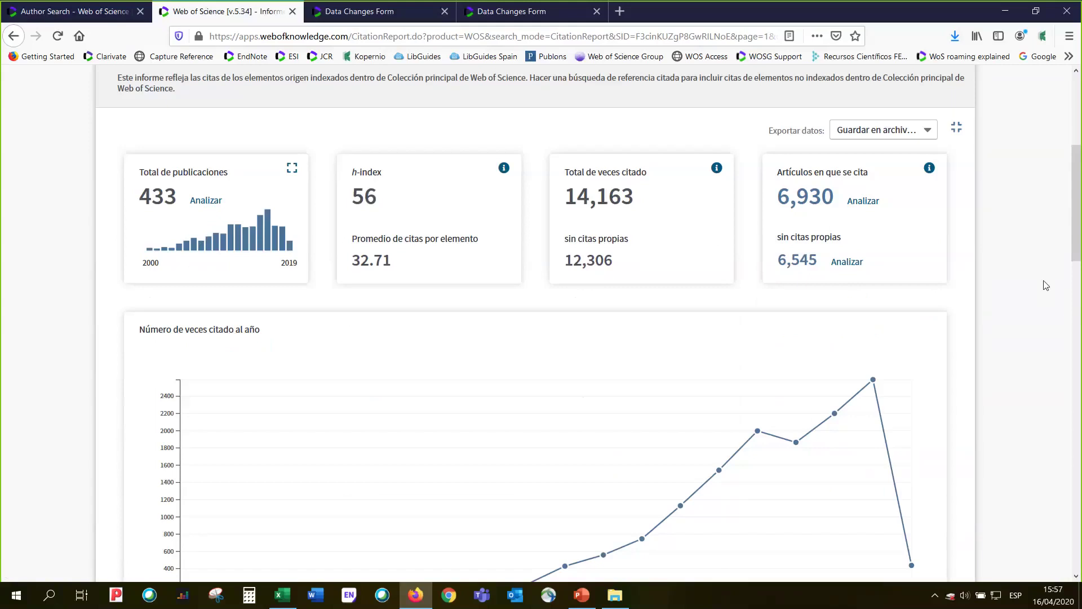
{"action": "scroll", "coordinate": [1046, 285], "scroll_direction": "down", "scroll_amount": 2}
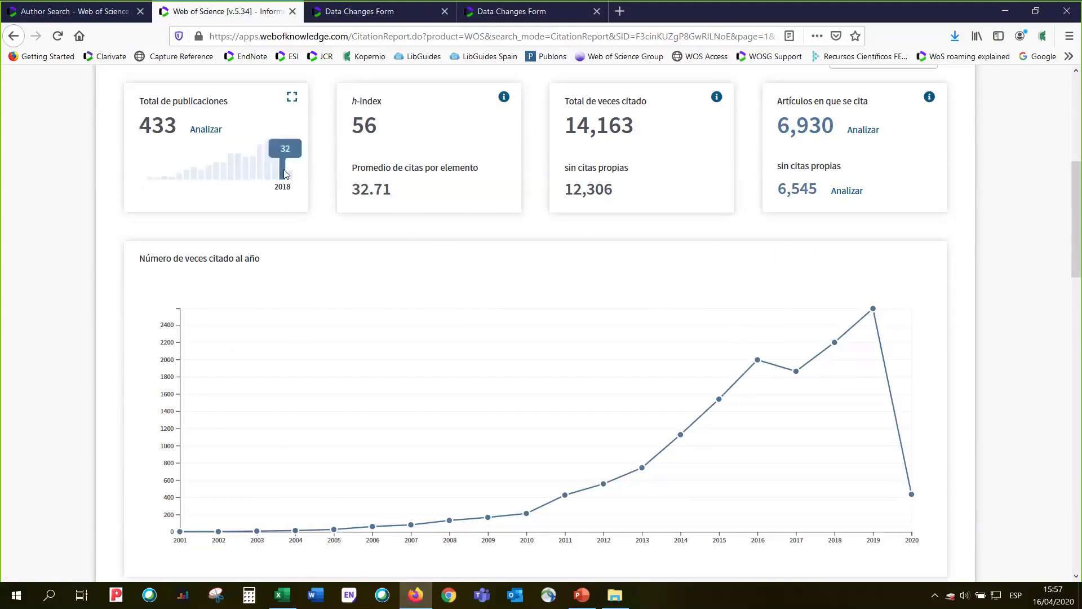
{"action": "left_click", "coordinate": [292, 99]}
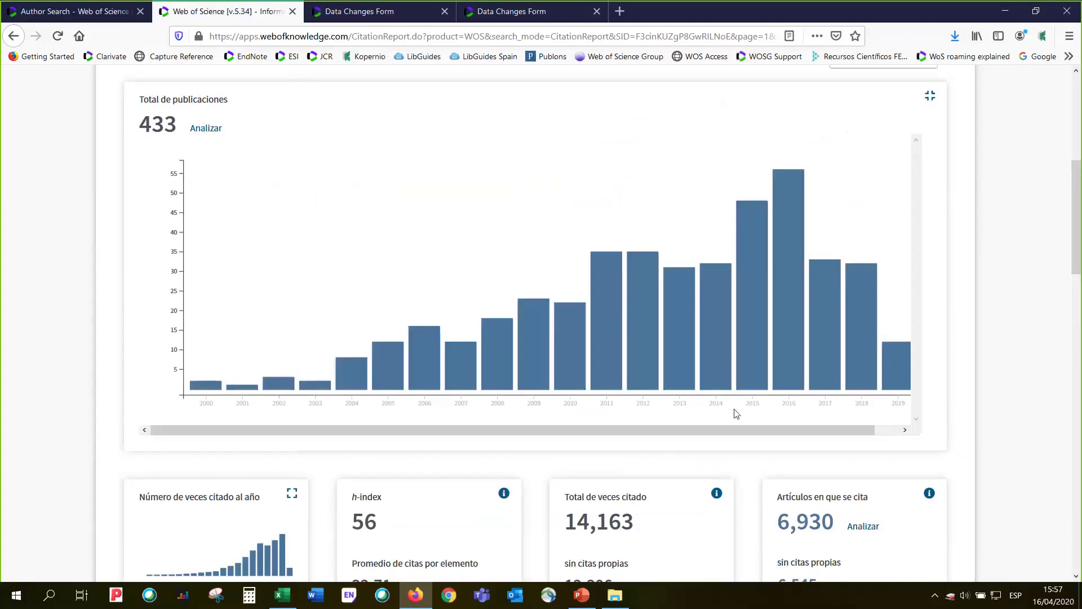
{"action": "scroll", "coordinate": [254, 299], "scroll_direction": "up", "scroll_amount": 2}
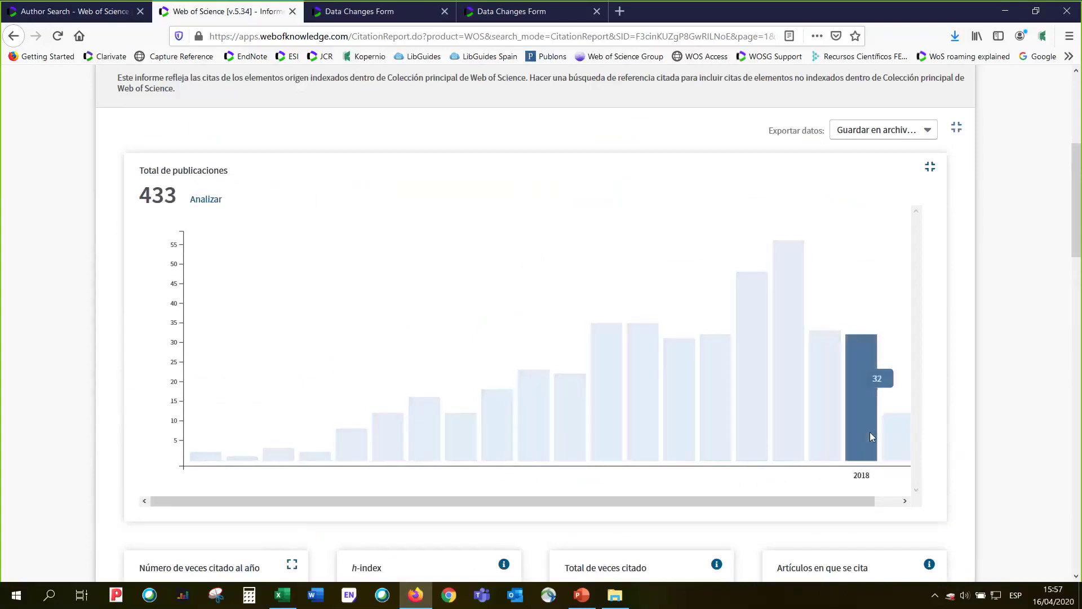
{"action": "left_click", "coordinate": [931, 169]}
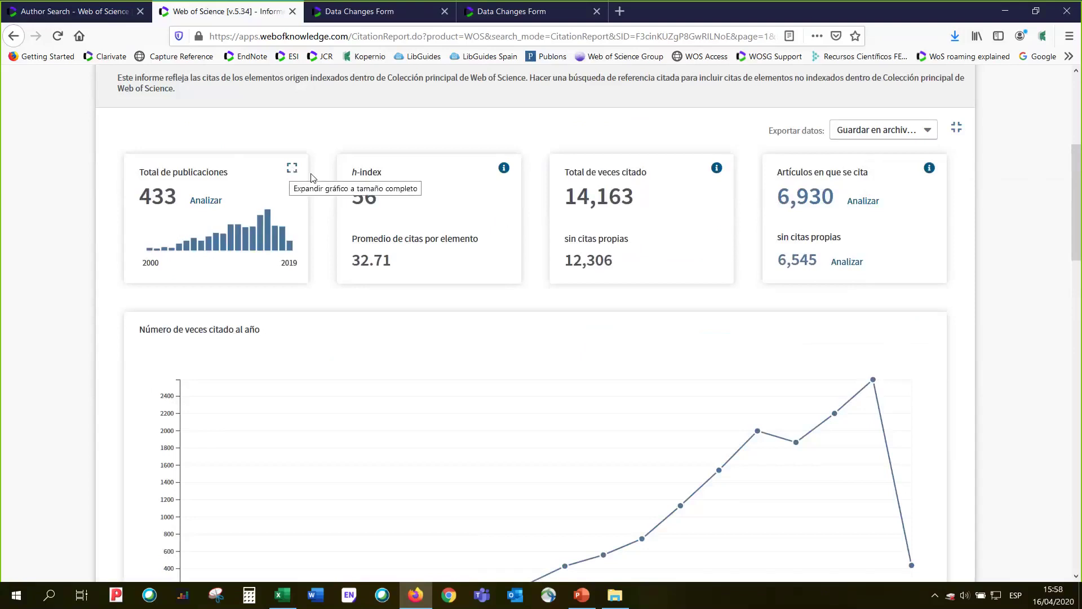
Examine the citation report's yearly citation graph and the table of citations per publication and year
{"action": "scroll", "coordinate": [717, 467], "scroll_direction": "down", "scroll_amount": 2}
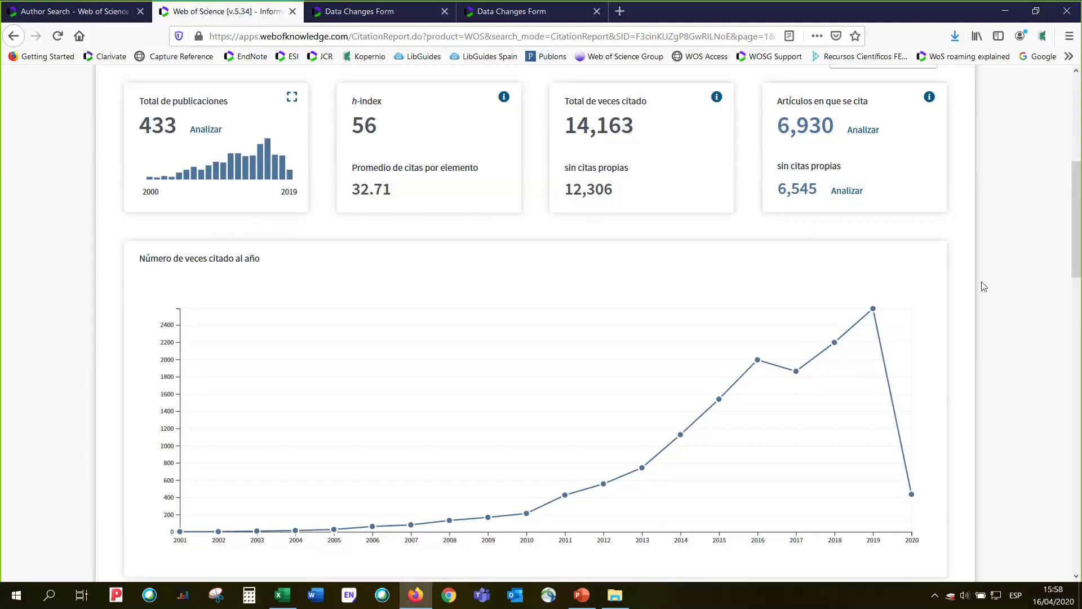
{"action": "scroll", "coordinate": [991, 270], "scroll_direction": "down", "scroll_amount": 2}
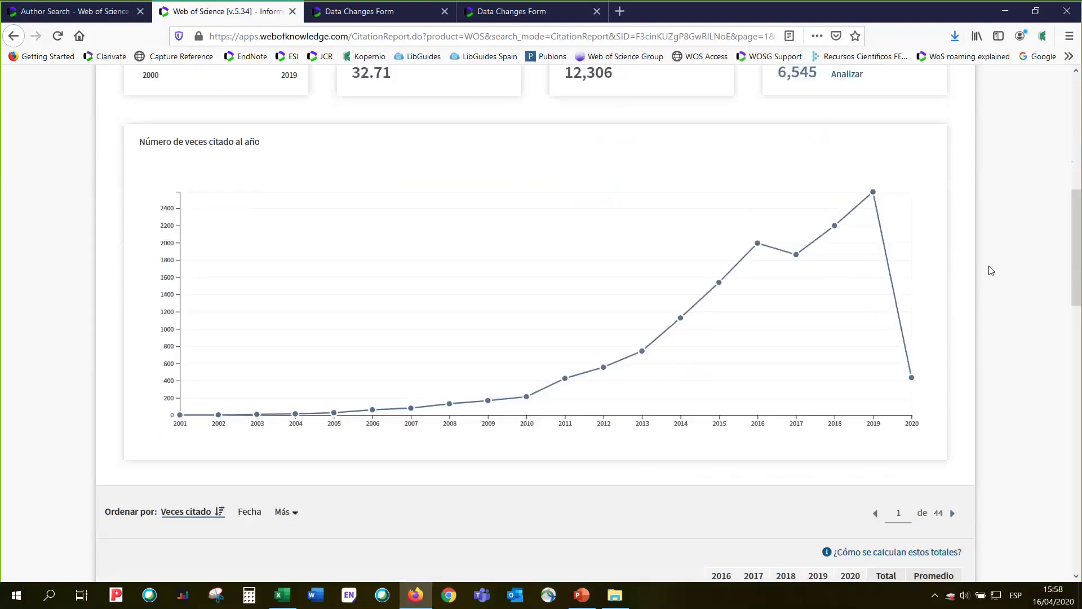
{"action": "scroll", "coordinate": [992, 270], "scroll_direction": "down", "scroll_amount": 2}
{"action": "scroll", "coordinate": [507, 269], "scroll_direction": "down", "scroll_amount": 1}
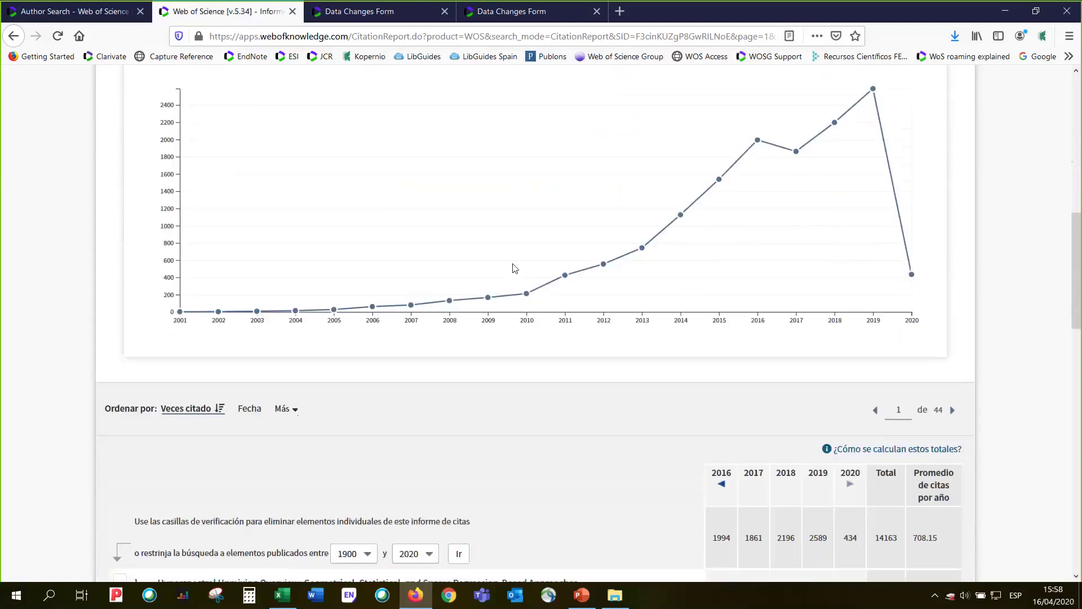
{"action": "scroll", "coordinate": [522, 369], "scroll_direction": "down", "scroll_amount": 2}
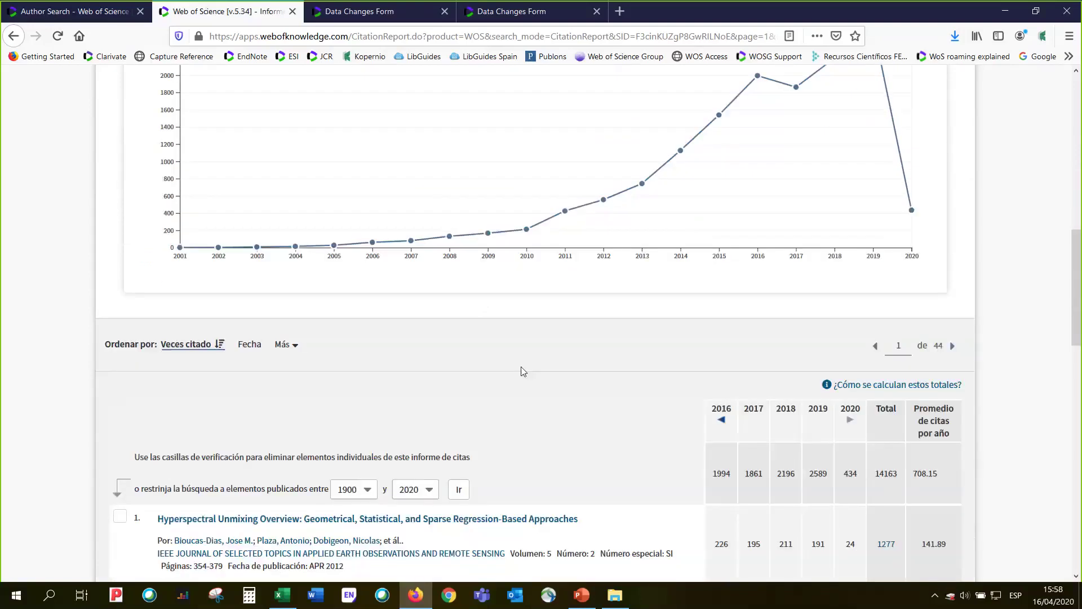
{"action": "scroll", "coordinate": [1051, 417], "scroll_direction": "down", "scroll_amount": 1}
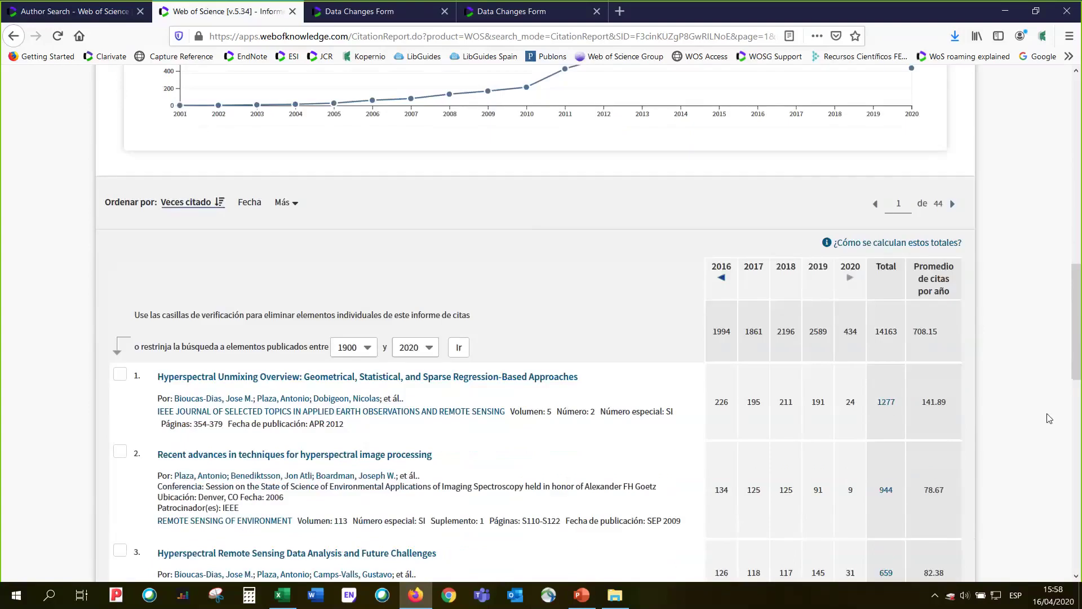
{"action": "scroll", "coordinate": [1047, 415], "scroll_direction": "down", "scroll_amount": 2}
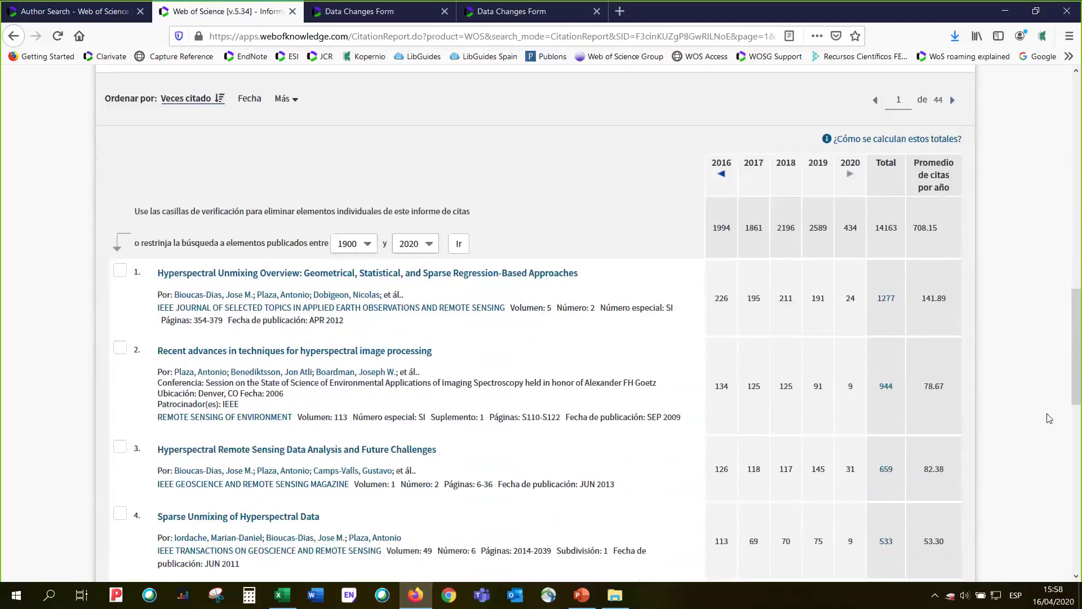
{"action": "scroll", "coordinate": [1048, 418], "scroll_direction": "down", "scroll_amount": 2}
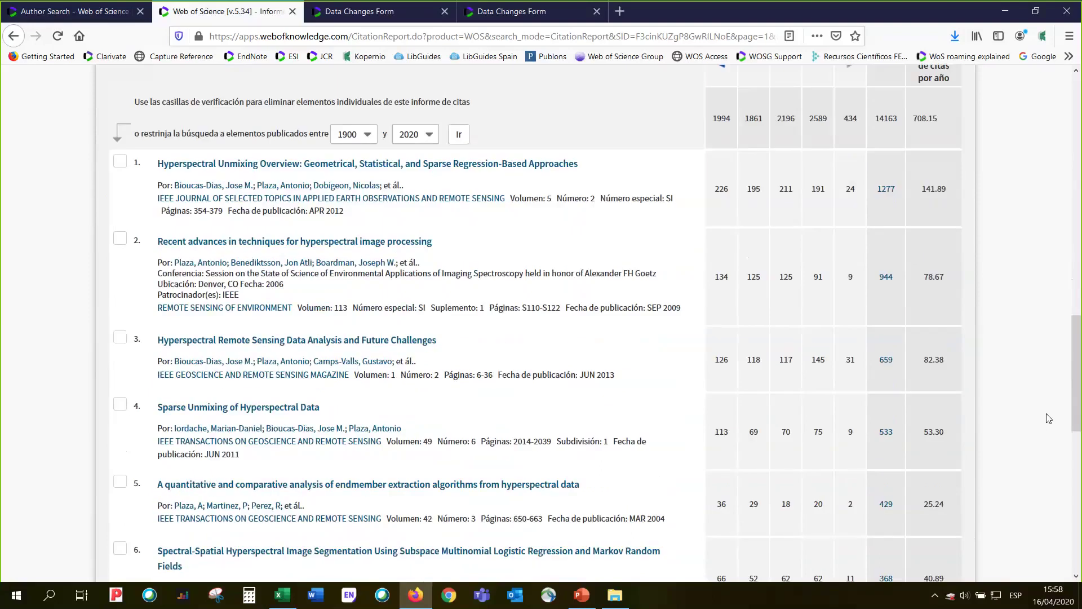
{"action": "scroll", "coordinate": [1049, 418], "scroll_direction": "up", "scroll_amount": 1}
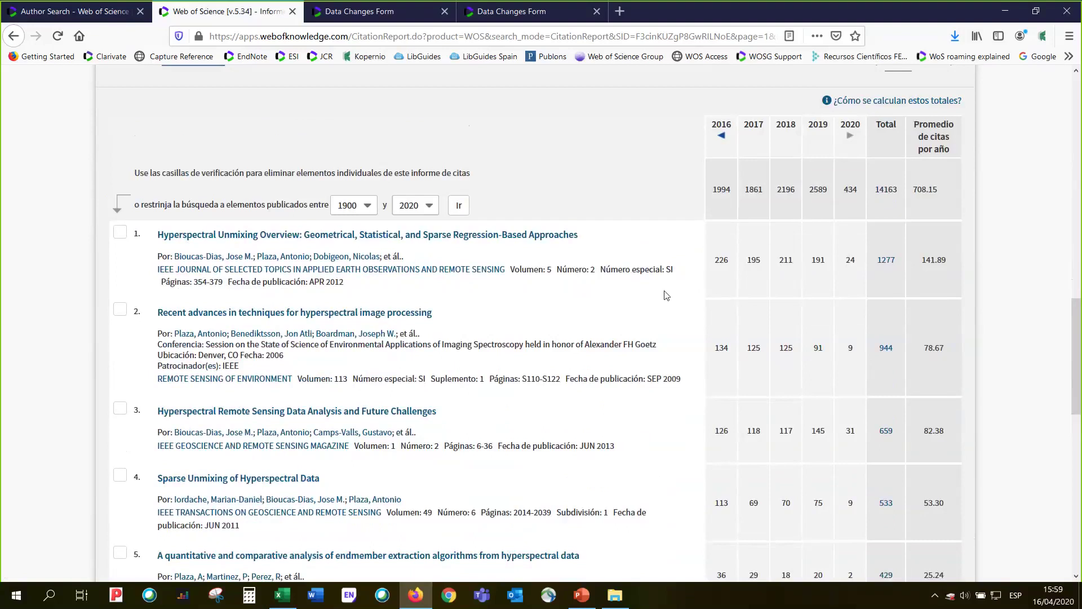
Go to the end of the report's publication list and open the file format options for saving the report
{"action": "scroll", "coordinate": [666, 295], "scroll_direction": "down", "scroll_amount": 5}
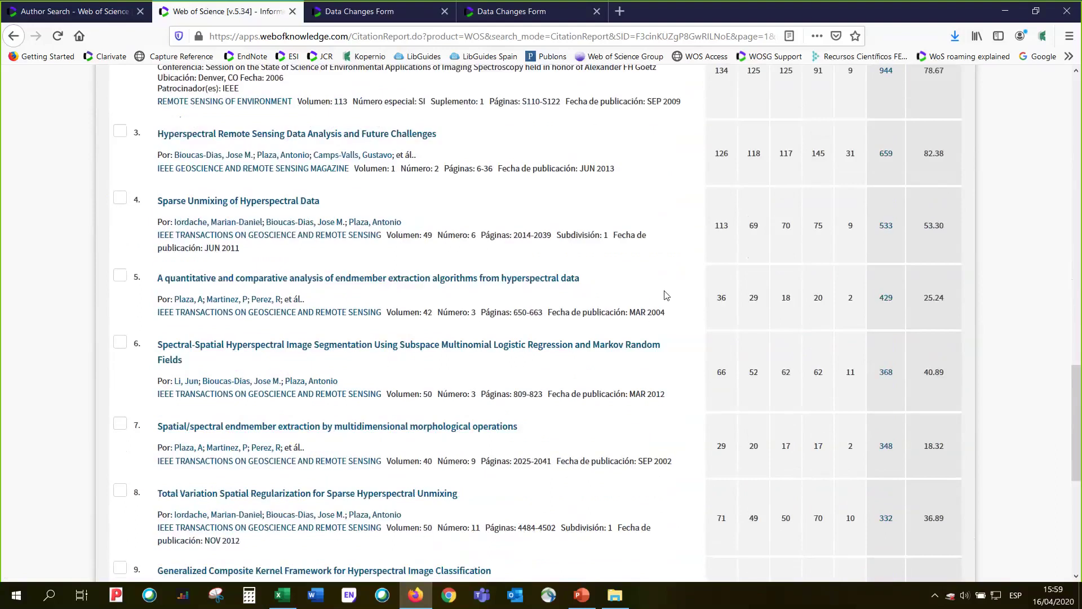
{"action": "scroll", "coordinate": [666, 295], "scroll_direction": "down", "scroll_amount": 4}
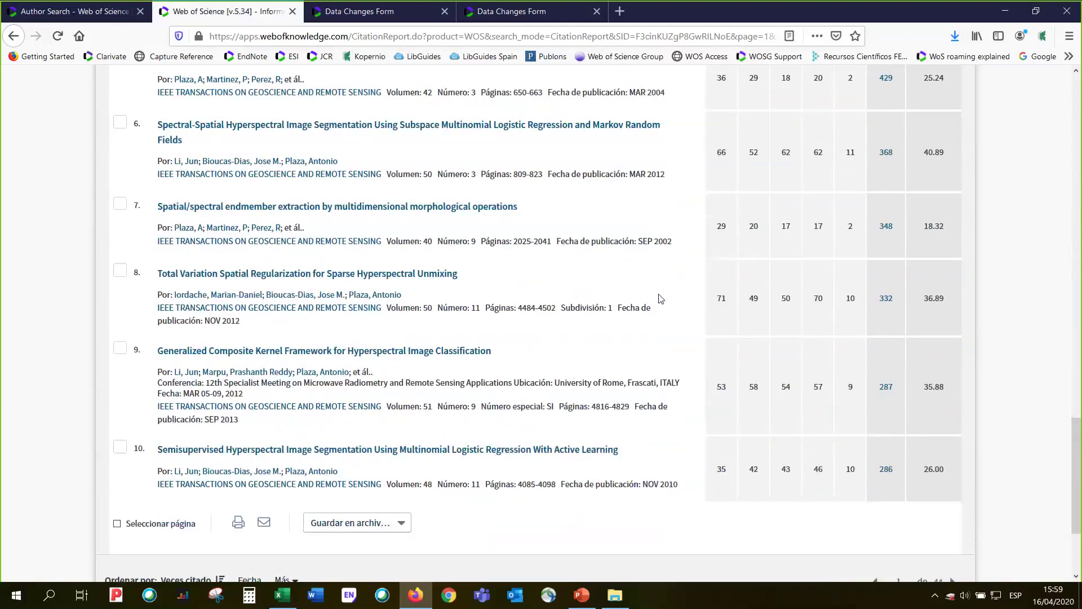
{"action": "scroll", "coordinate": [661, 299], "scroll_direction": "down", "scroll_amount": 1}
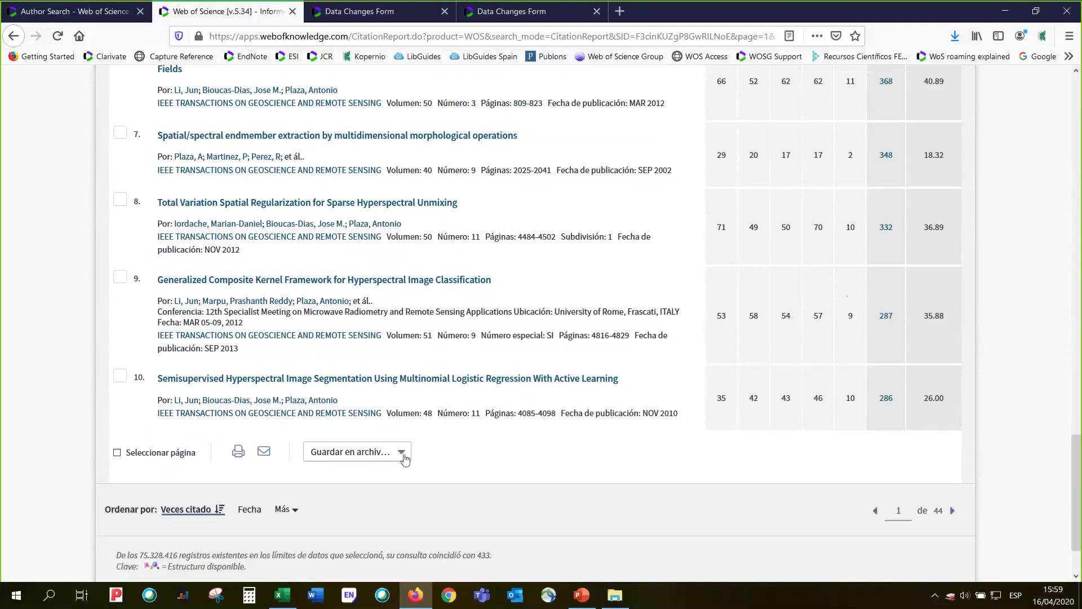
{"action": "left_click", "coordinate": [405, 459]}
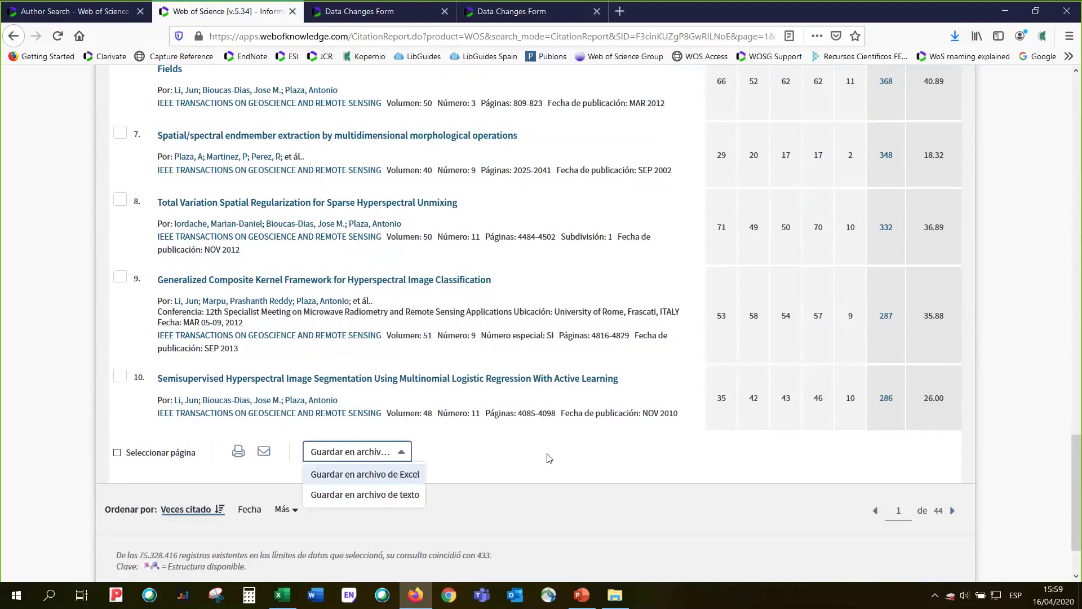
Review the report's publication table again and return to the summary metrics, including the citing articles without self-citations
{"action": "scroll", "coordinate": [549, 458], "scroll_direction": "up", "scroll_amount": 5}
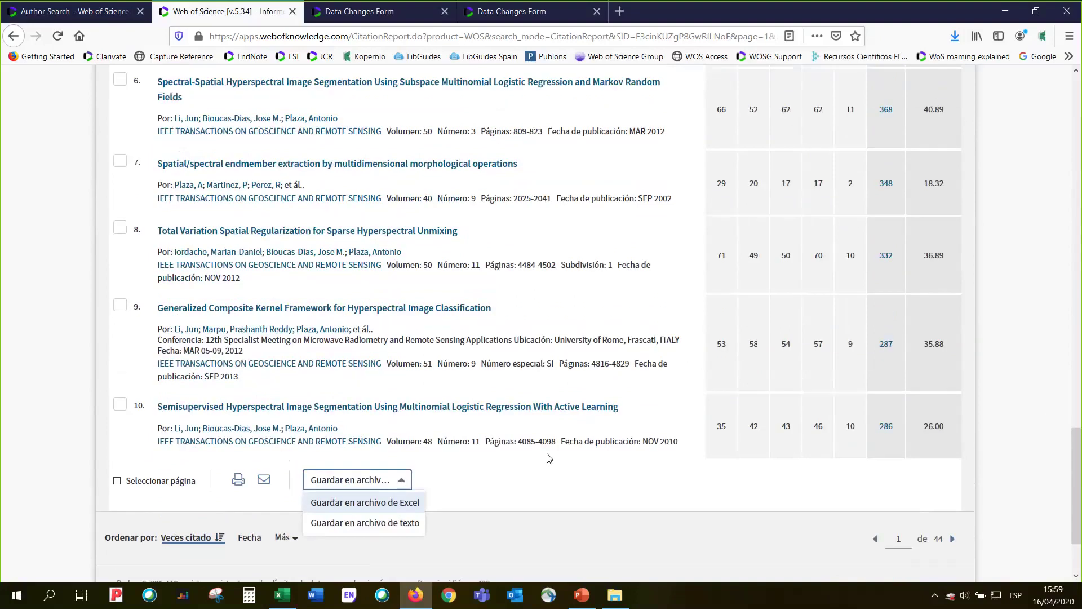
{"action": "scroll", "coordinate": [549, 458], "scroll_direction": "up", "scroll_amount": 5}
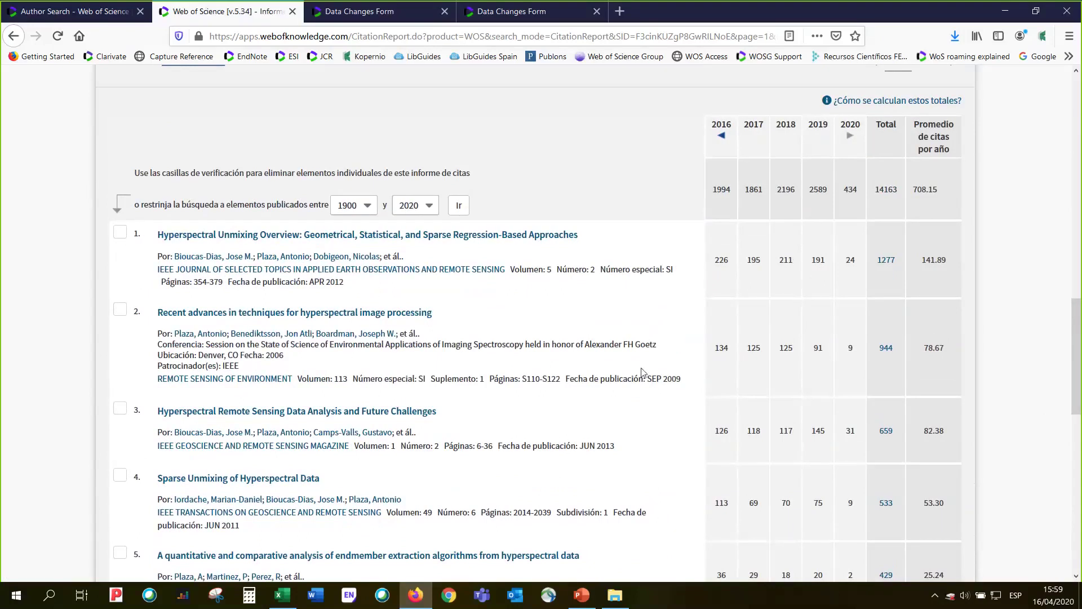
{"action": "scroll", "coordinate": [642, 366], "scroll_direction": "down", "scroll_amount": 2}
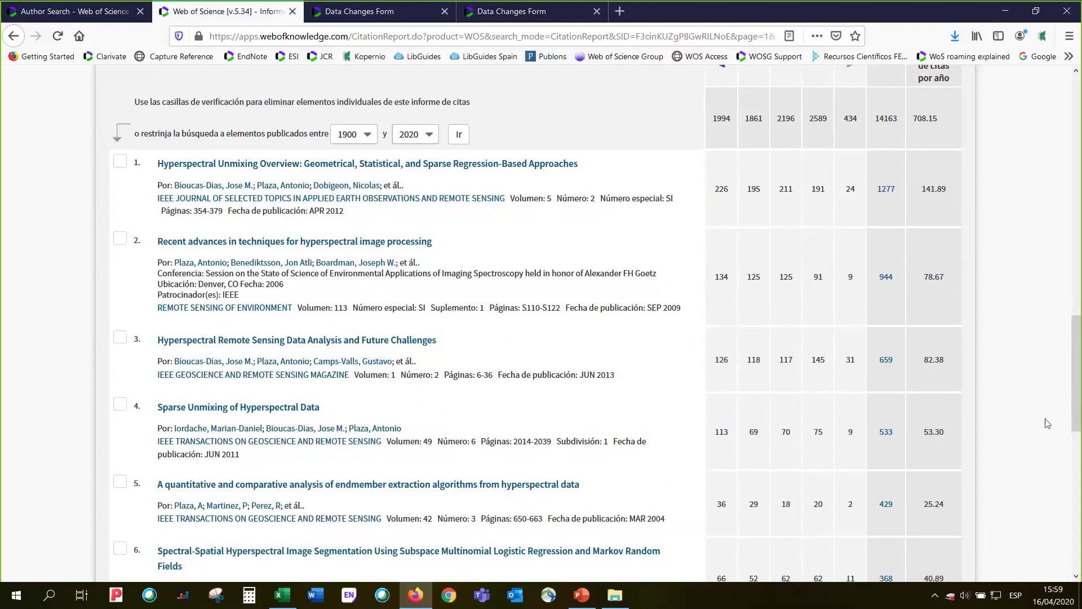
{"action": "scroll", "coordinate": [1047, 423], "scroll_direction": "up", "scroll_amount": 2}
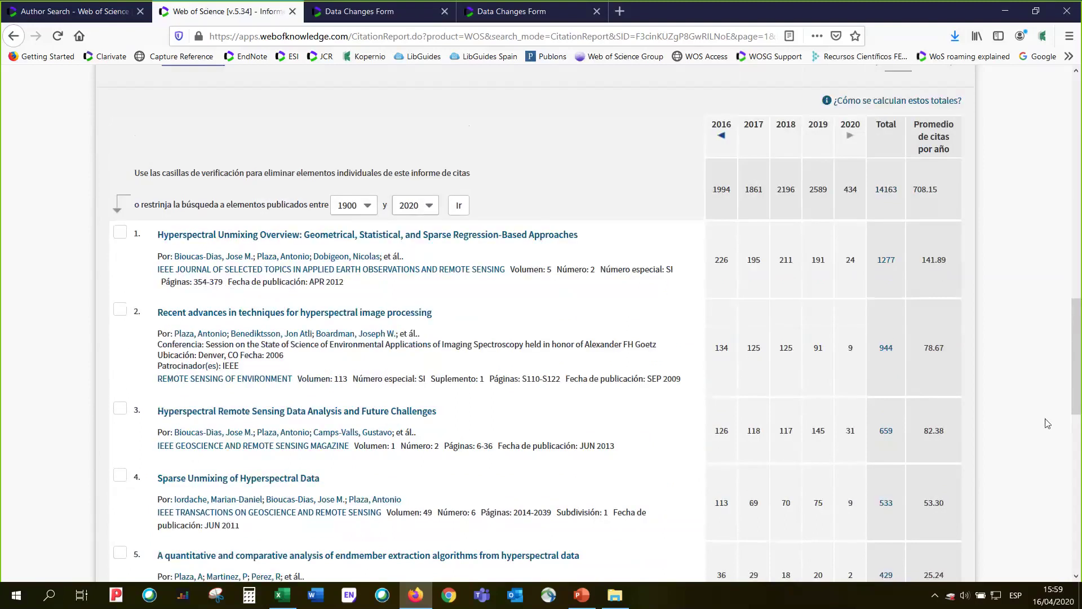
{"action": "scroll", "coordinate": [1047, 423], "scroll_direction": "up", "scroll_amount": 2}
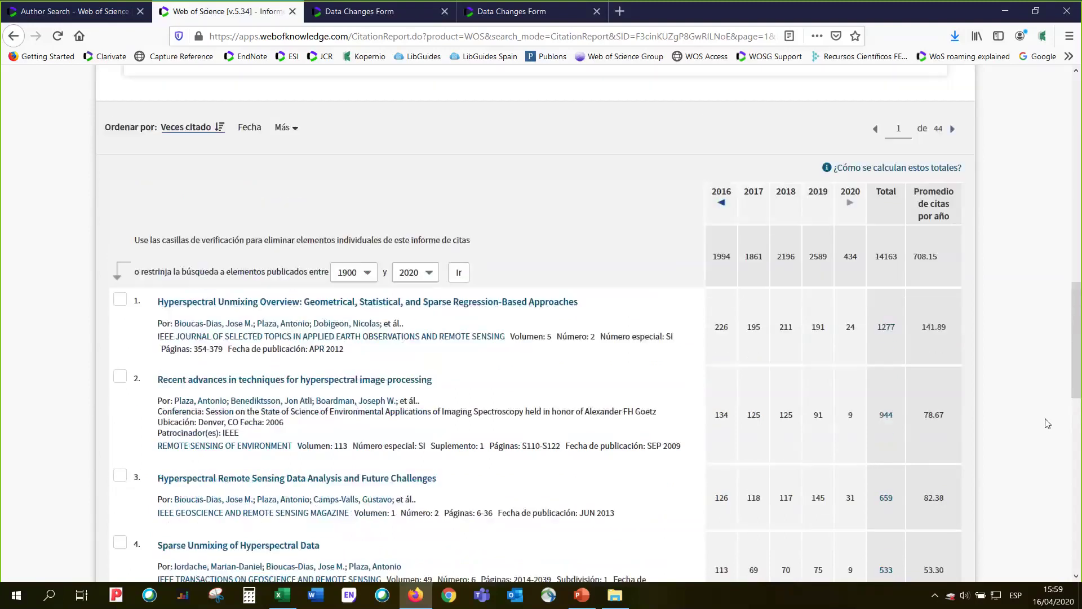
{"action": "scroll", "coordinate": [1047, 423], "scroll_direction": "up", "scroll_amount": 15}
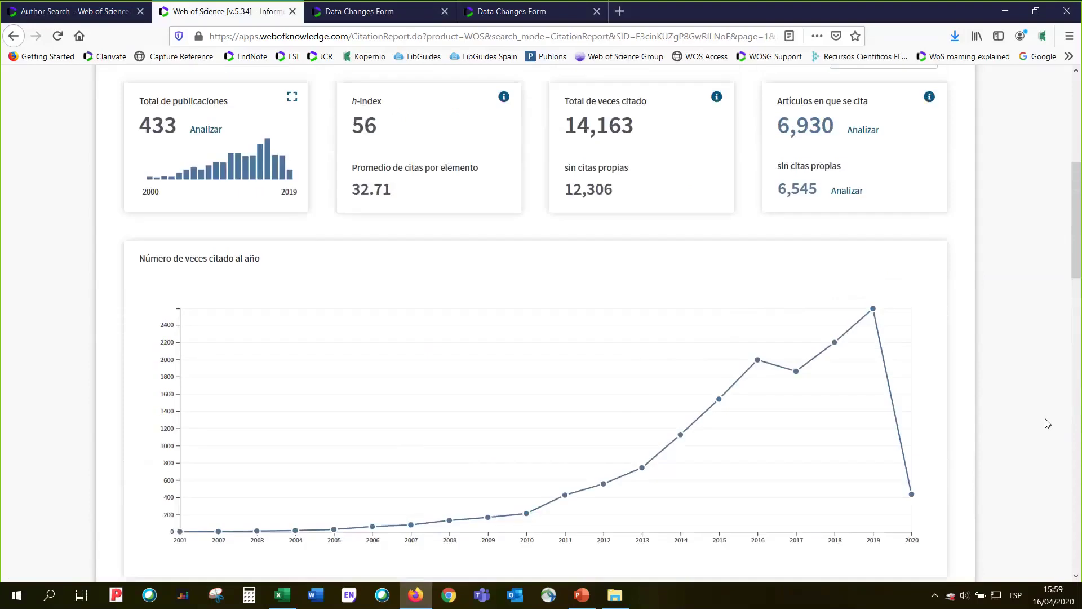
{"action": "scroll", "coordinate": [1047, 422], "scroll_direction": "up", "scroll_amount": 2}
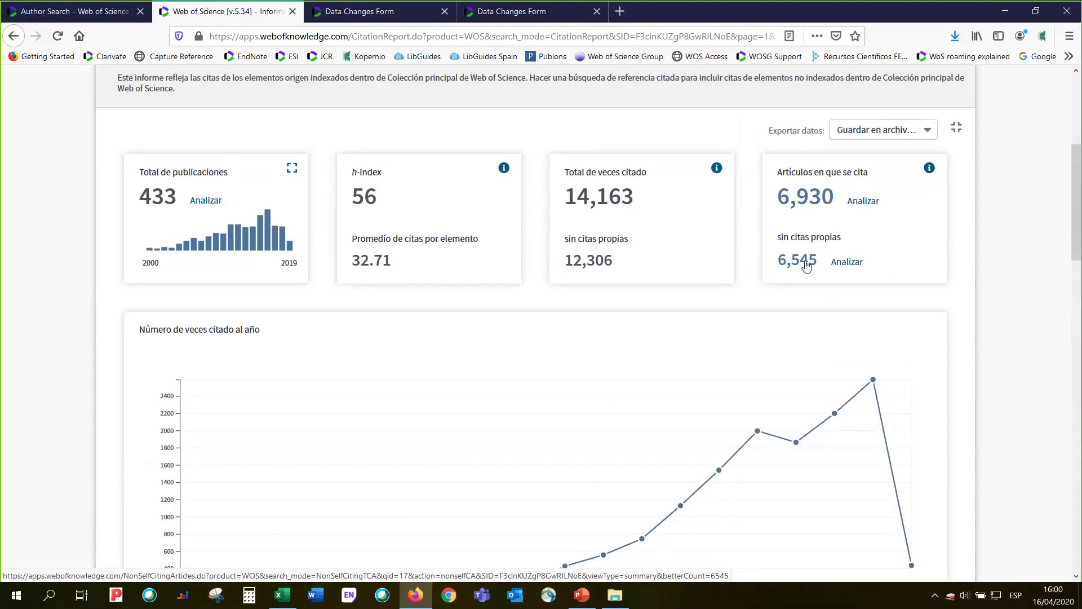
Analyse the citing articles without self-citations and group the results by "Organizaciones-Nombre preferido"
{"action": "left_click", "coordinate": [847, 264]}
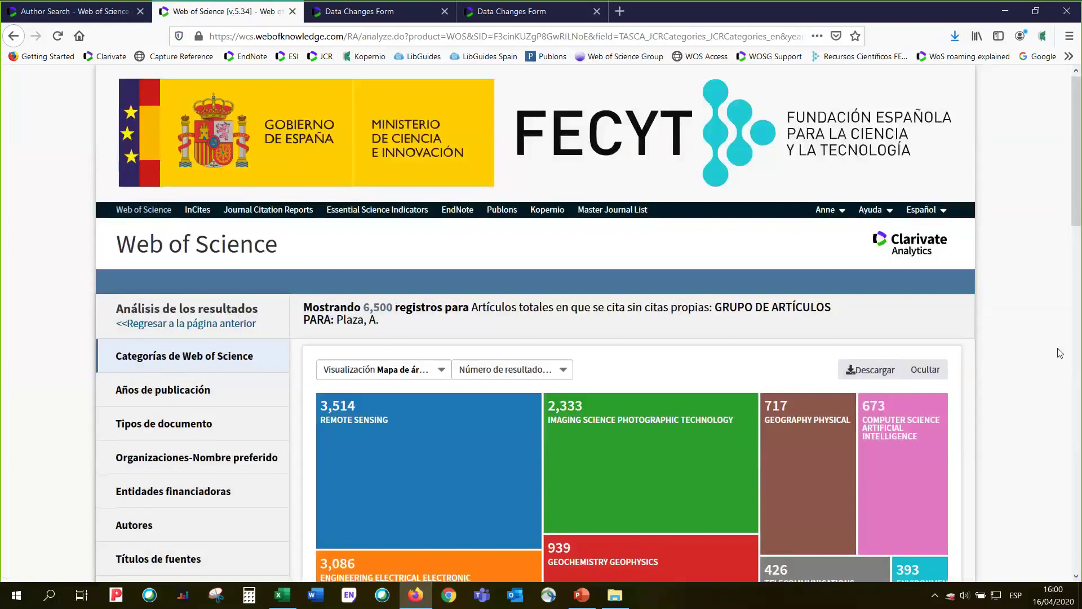
{"action": "scroll", "coordinate": [1060, 353], "scroll_direction": "down", "scroll_amount": 4}
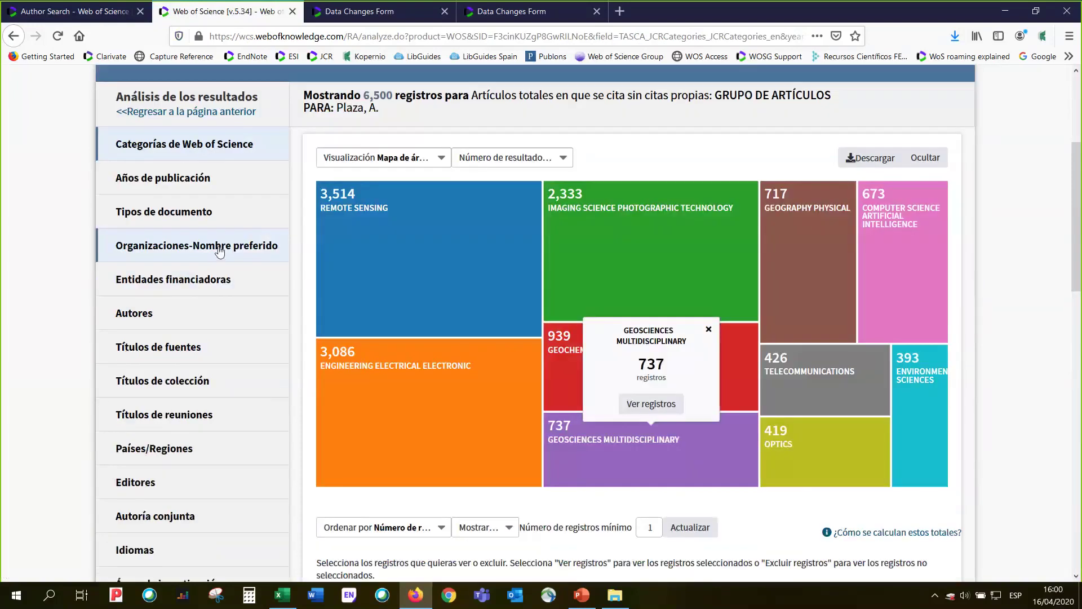
{"action": "left_click", "coordinate": [220, 249]}
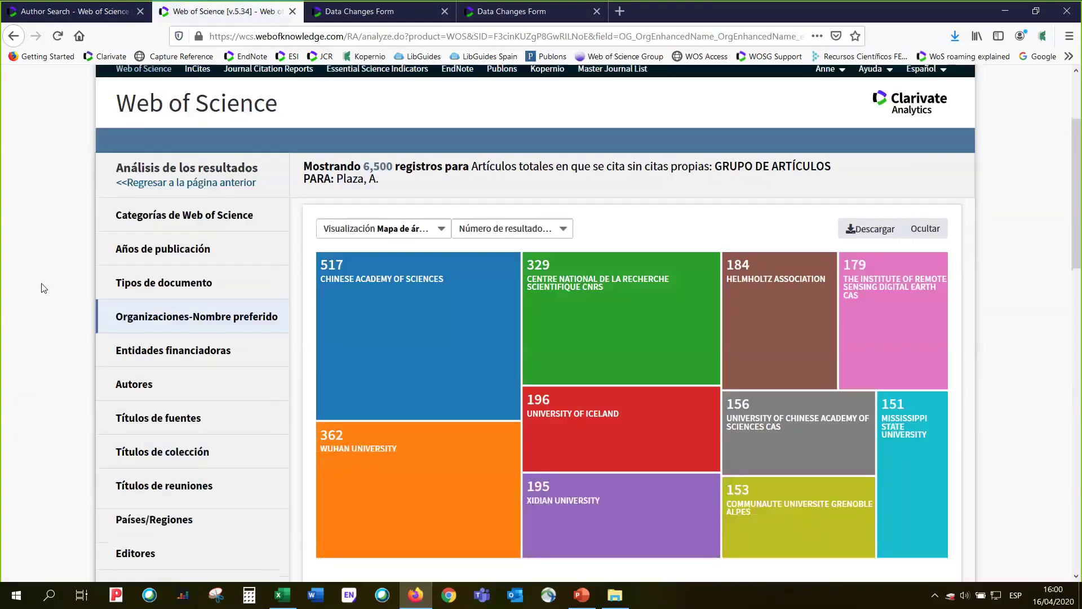
{"action": "scroll", "coordinate": [41, 288], "scroll_direction": "down", "scroll_amount": 2}
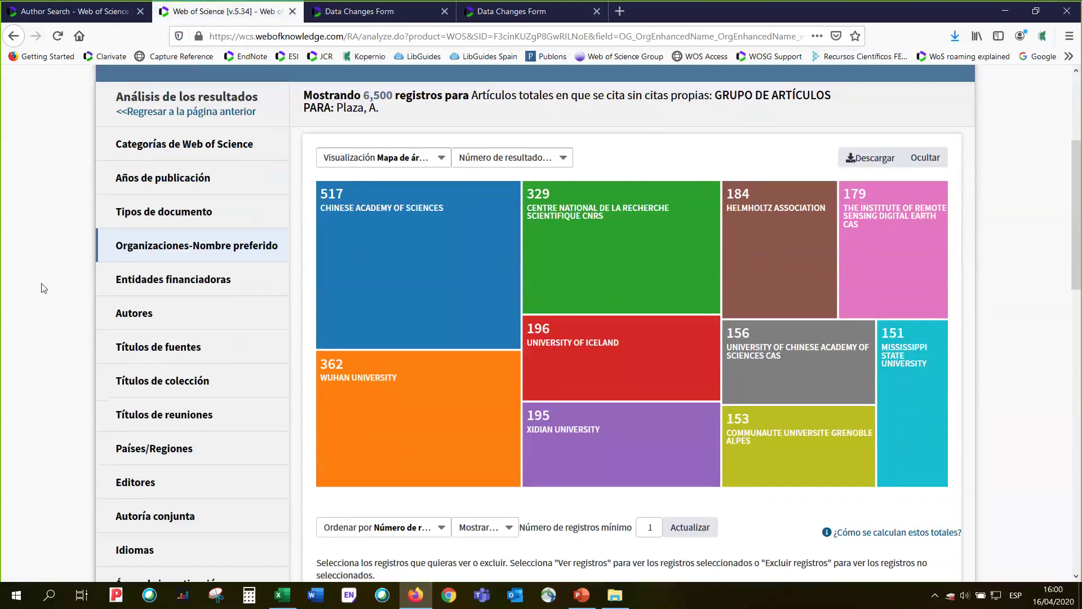
Inspect the treemap record counts for Wuhan University, Chinese Academy of Sciences and The Institute of Remote Sensing Digital Earth CAS
{"action": "left_click", "coordinate": [389, 420]}
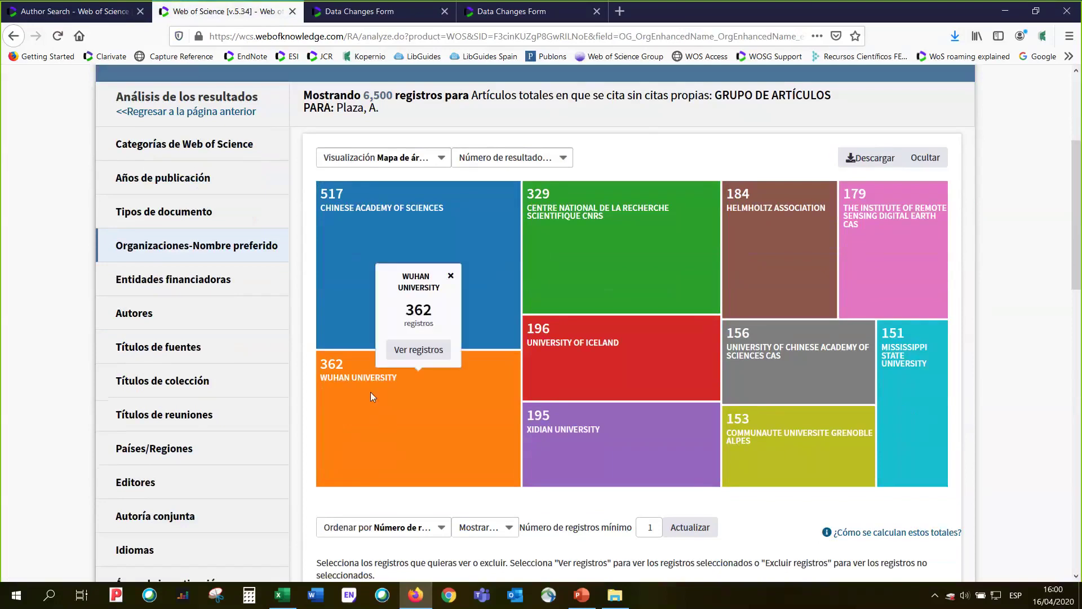
{"action": "left_click", "coordinate": [341, 326]}
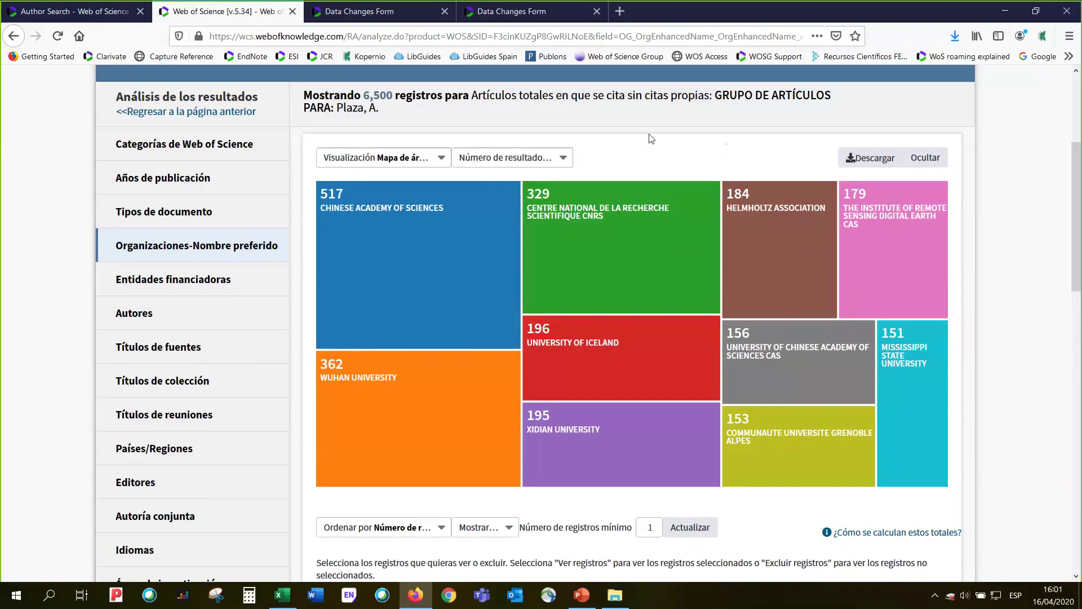
{"action": "left_click", "coordinate": [895, 200]}
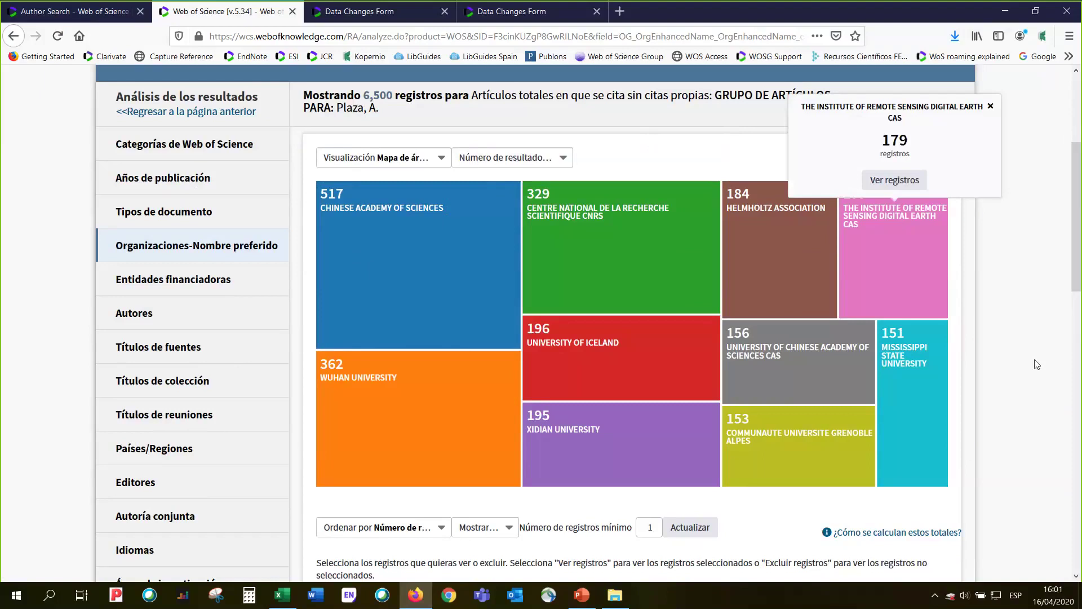
{"action": "left_click", "coordinate": [383, 255]}
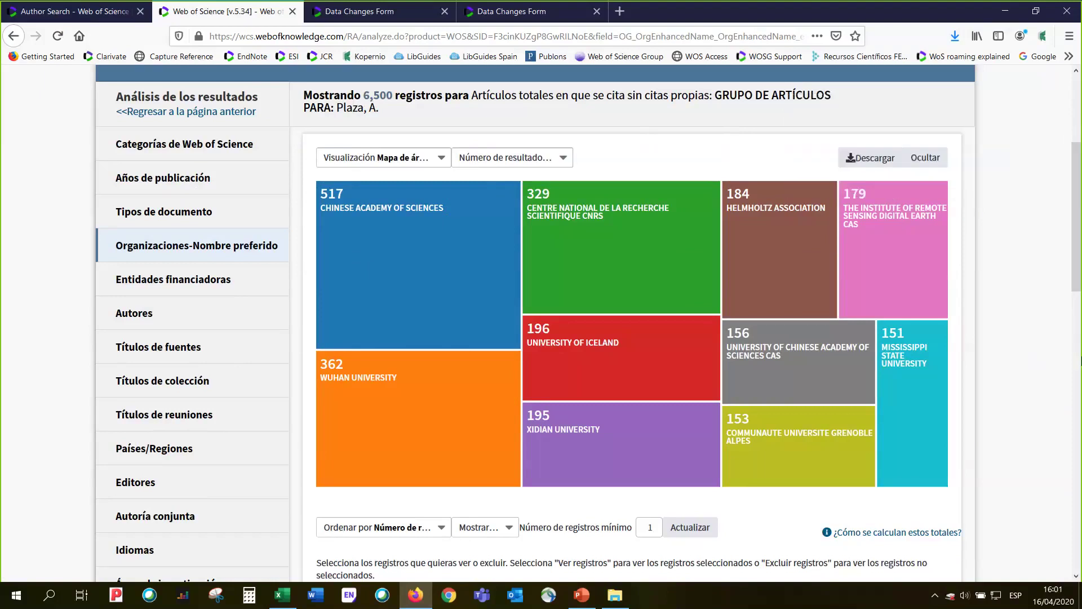
Set the organisations treemap to show 25 results and review the table of citing organisations beneath it
{"action": "scroll", "coordinate": [383, 255], "scroll_direction": "down", "scroll_amount": 1}
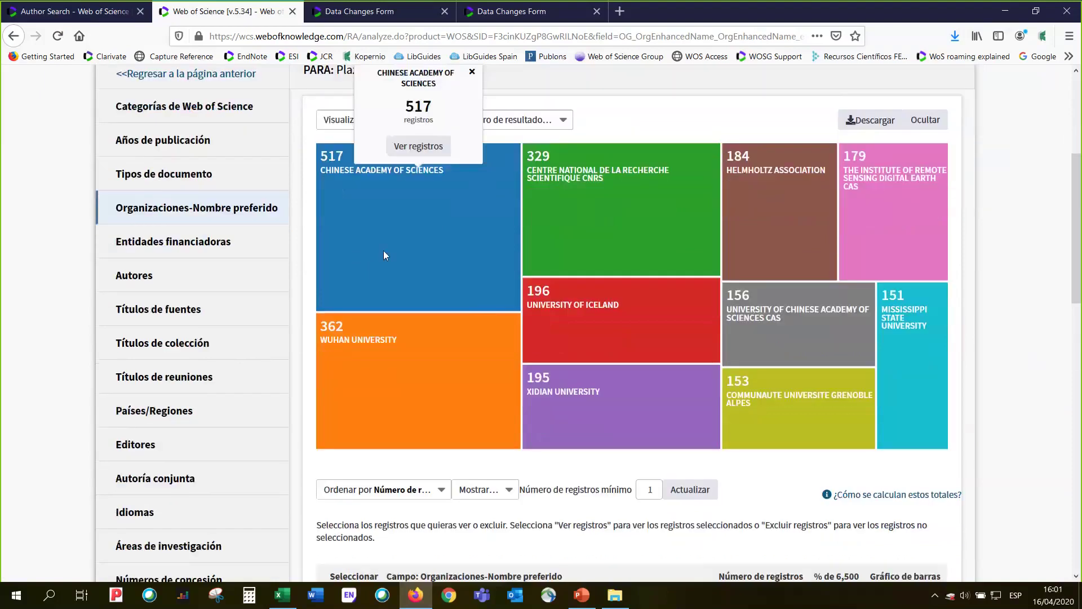
{"action": "scroll", "coordinate": [383, 255], "scroll_direction": "down", "scroll_amount": 1}
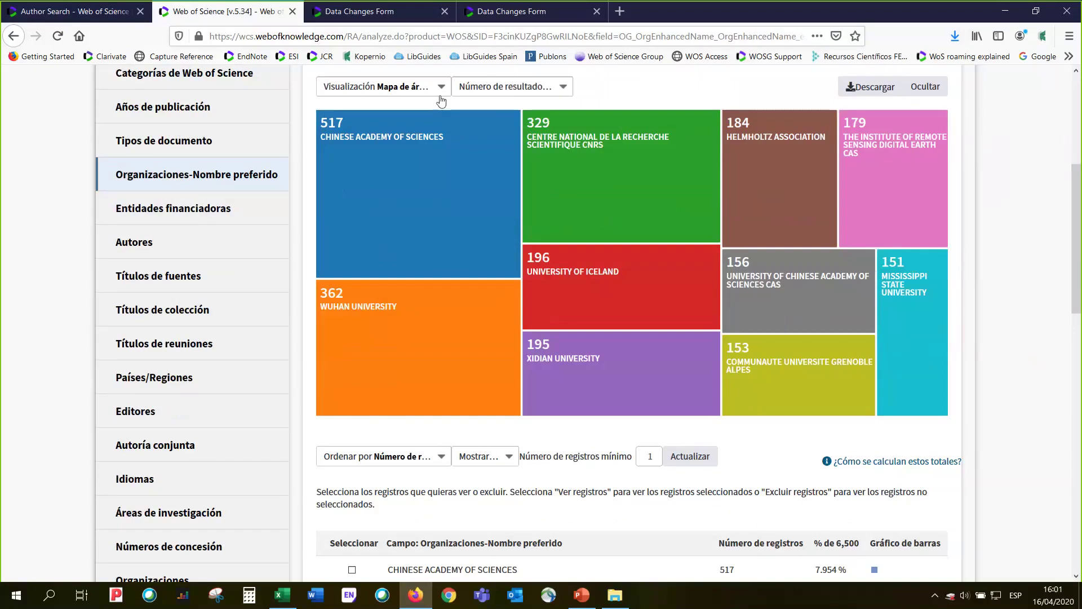
{"action": "left_click", "coordinate": [561, 86]}
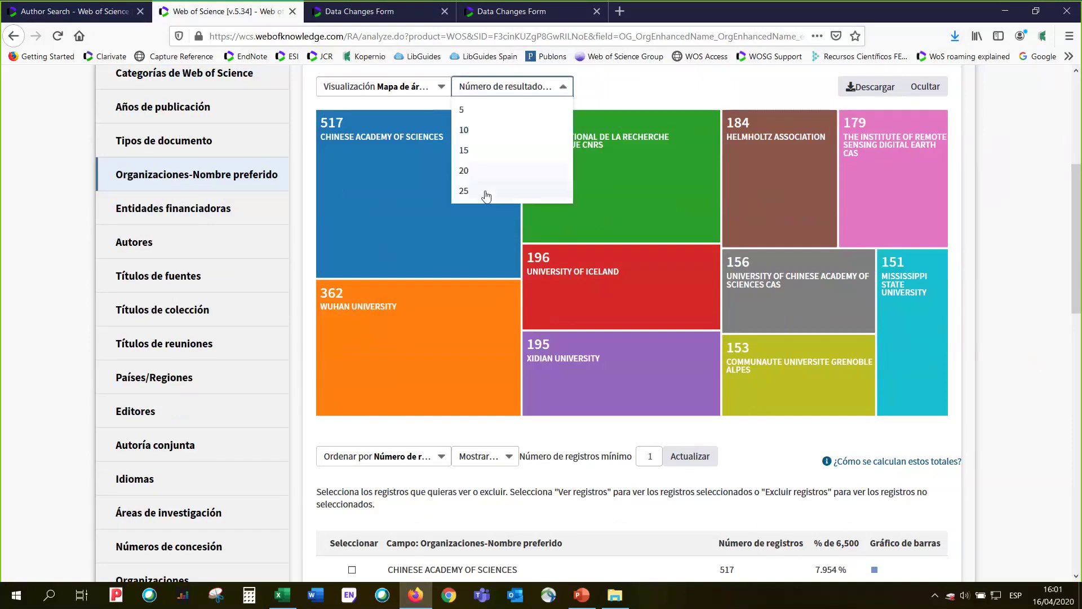
{"action": "left_click", "coordinate": [464, 191]}
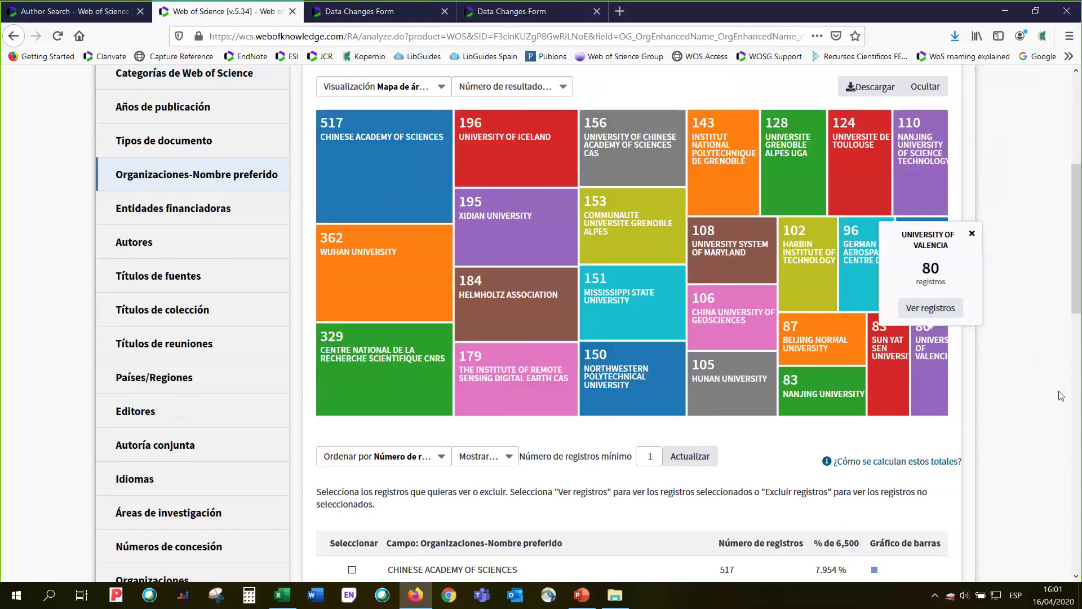
{"action": "scroll", "coordinate": [1061, 396], "scroll_direction": "down", "scroll_amount": 5}
{"action": "scroll", "coordinate": [1061, 395], "scroll_direction": "down", "scroll_amount": 2}
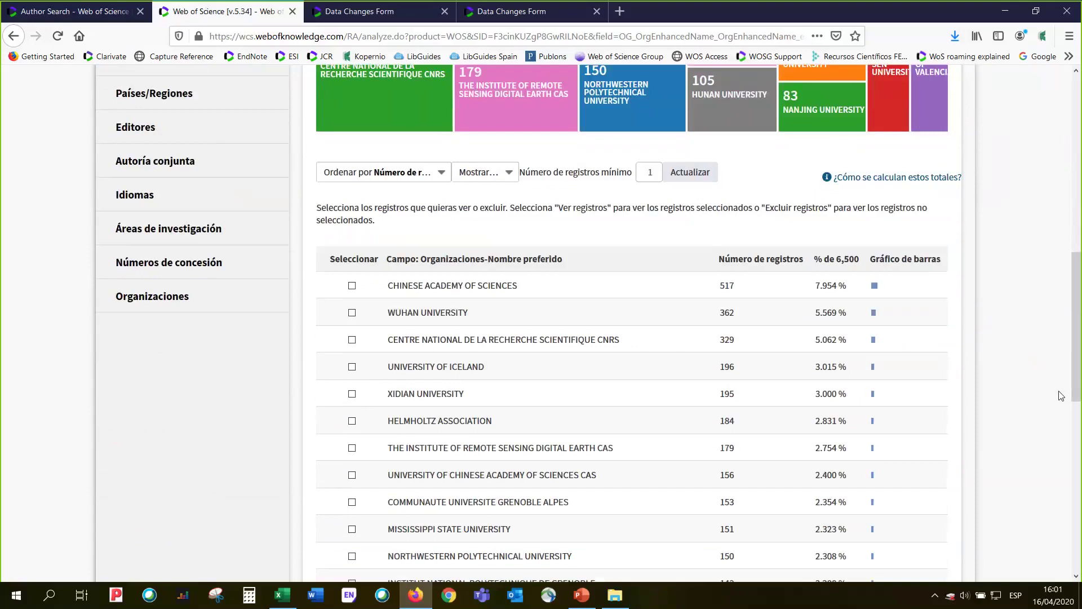
{"action": "scroll", "coordinate": [1062, 395], "scroll_direction": "down", "scroll_amount": 3}
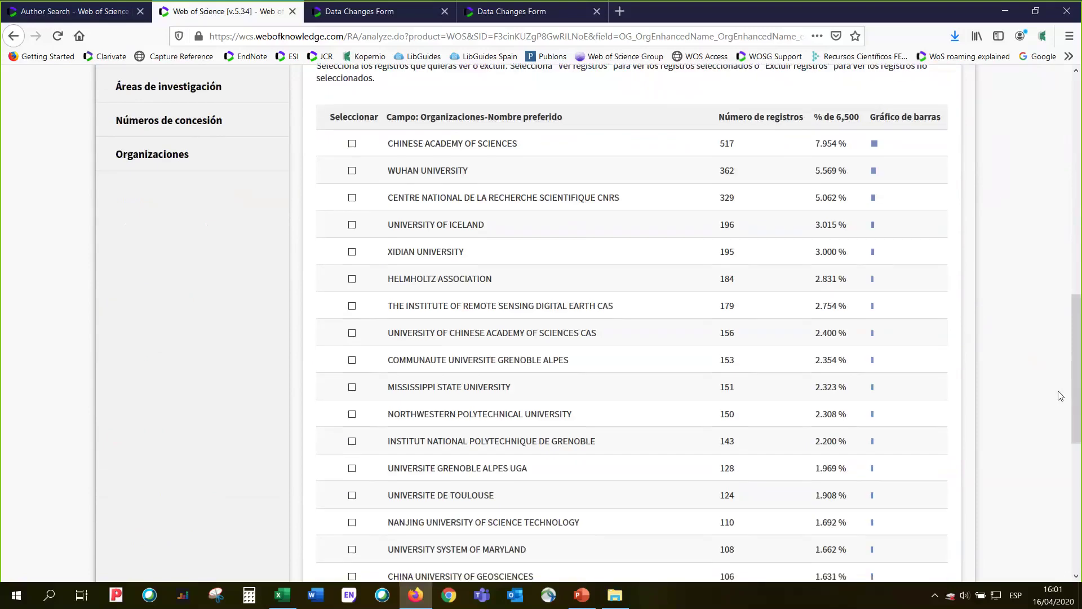
{"action": "scroll", "coordinate": [1062, 396], "scroll_direction": "up", "scroll_amount": 2}
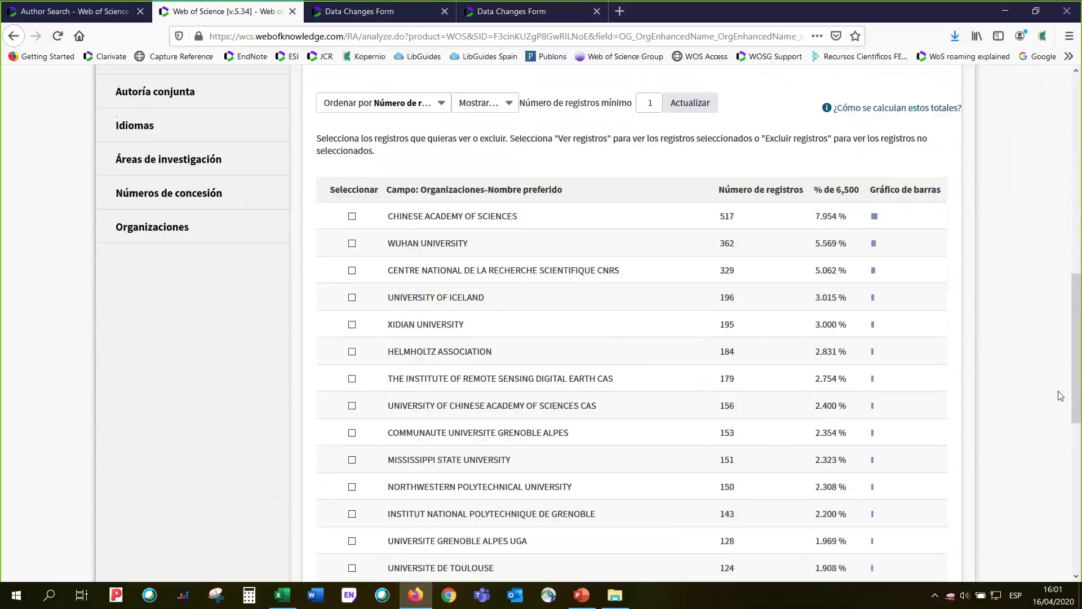
{"action": "scroll", "coordinate": [1062, 396], "scroll_direction": "up", "scroll_amount": 8}
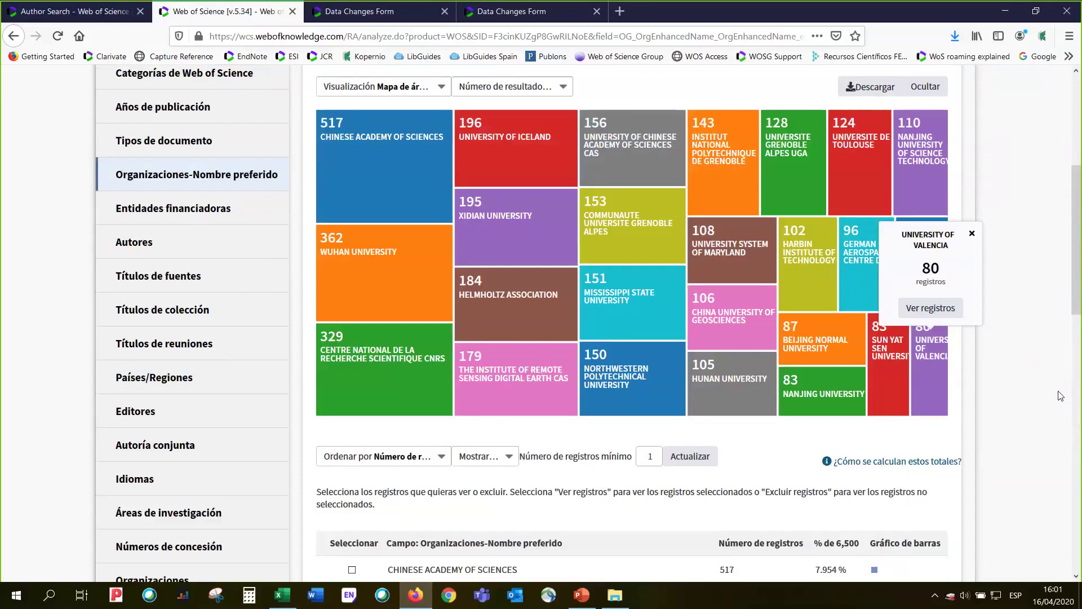
Break down the citing articles by "Países/Regiones" and inspect the record counts for China, USA, France and Spain
{"action": "left_click", "coordinate": [151, 383]}
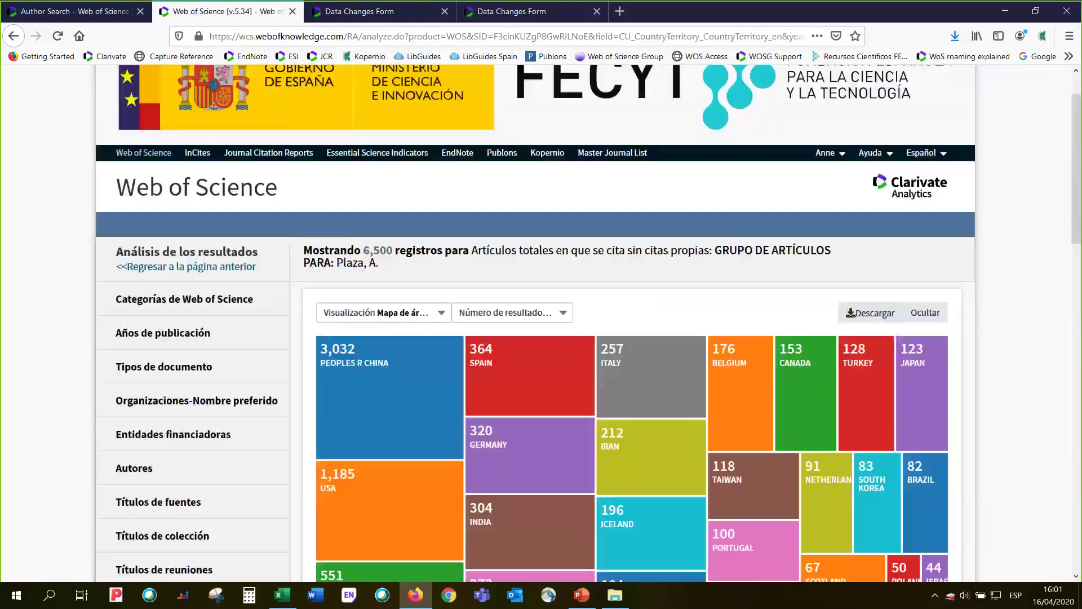
{"action": "scroll", "coordinate": [333, 206], "scroll_direction": "down", "scroll_amount": 3}
{"action": "left_click", "coordinate": [332, 206]}
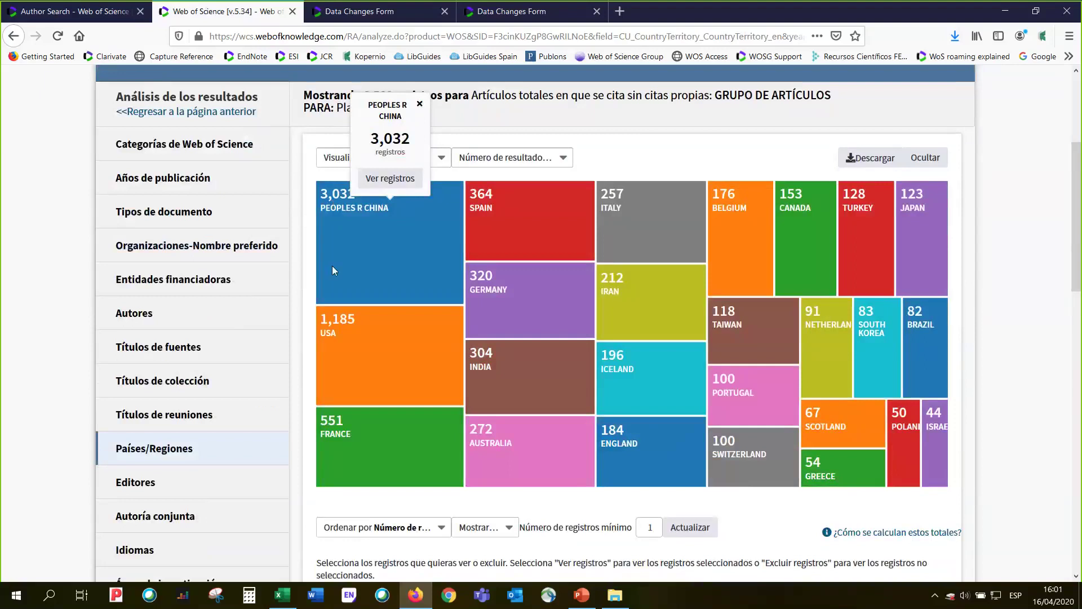
{"action": "left_click", "coordinate": [333, 332]}
{"action": "left_click", "coordinate": [336, 434]}
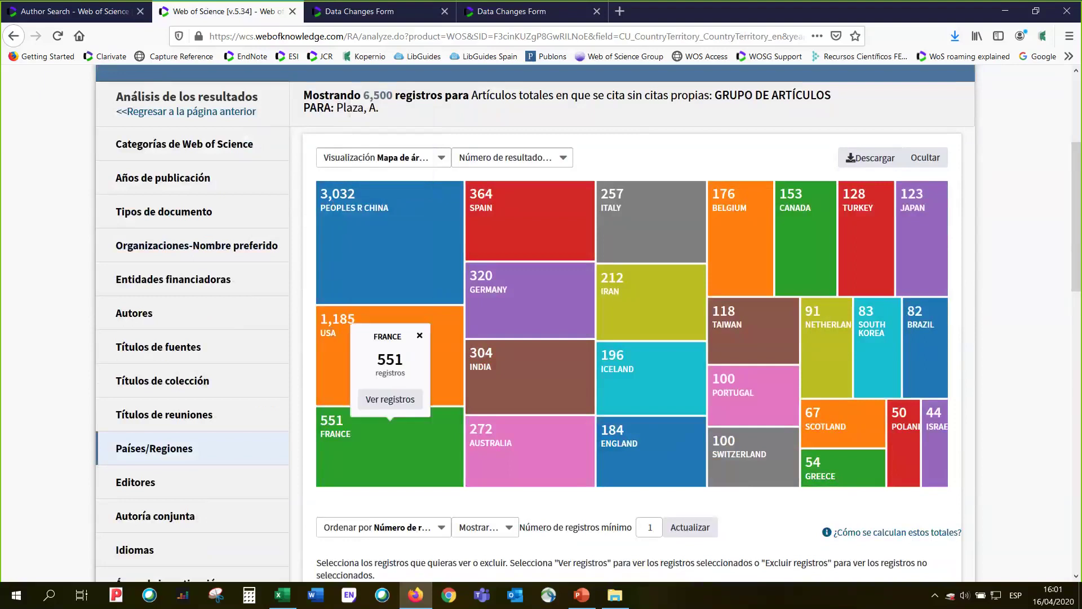
{"action": "left_click", "coordinate": [516, 228]}
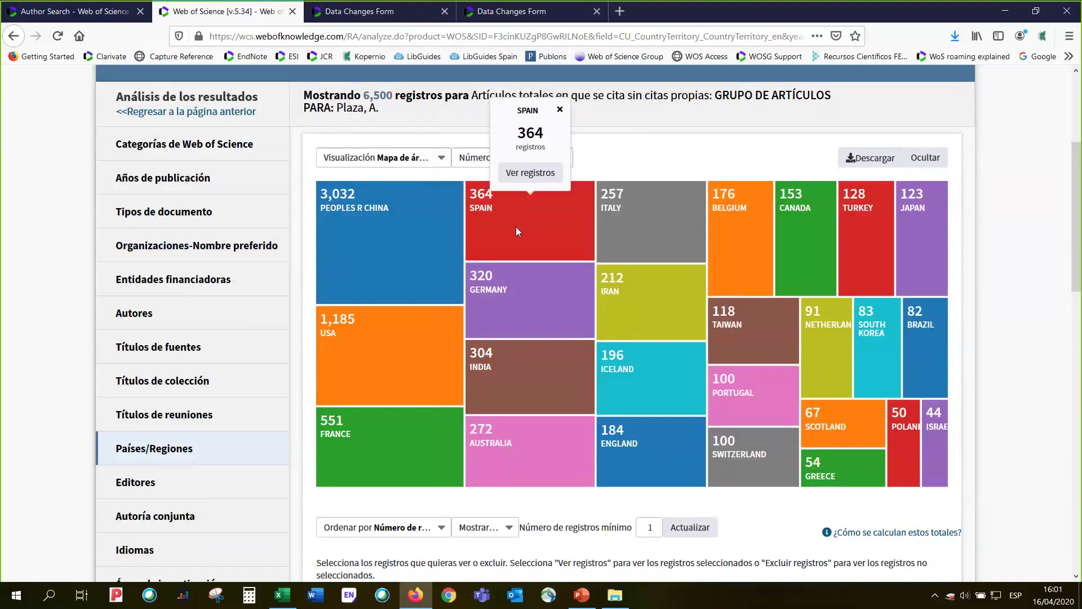
{"action": "left_click", "coordinate": [384, 338]}
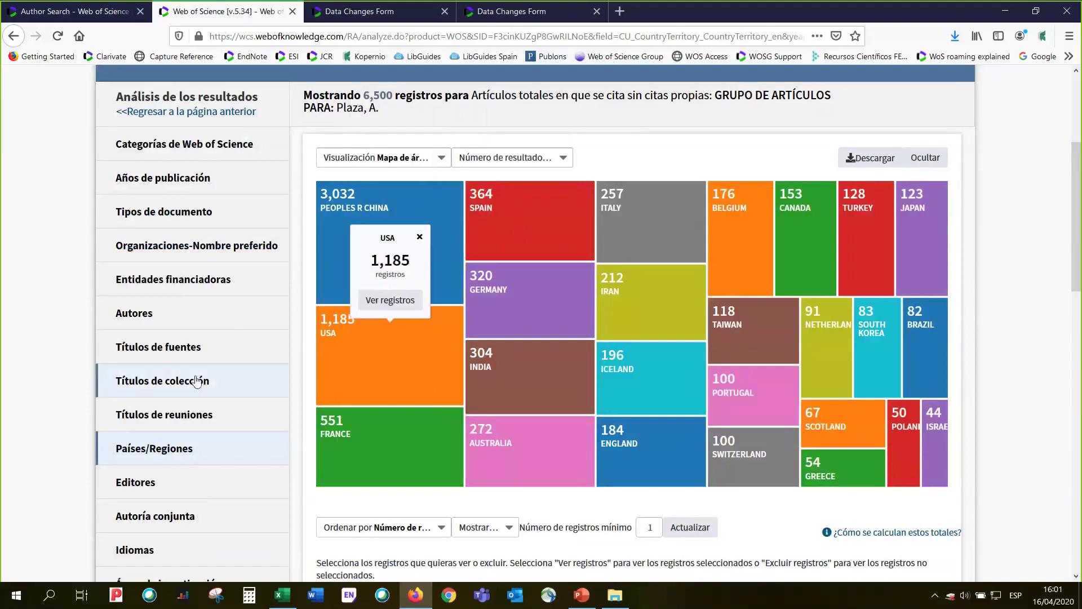
Break down the citing articles by "Autores", review the chart and table, and switch the analysis to "Títulos de fuentes"
{"action": "left_click", "coordinate": [132, 315]}
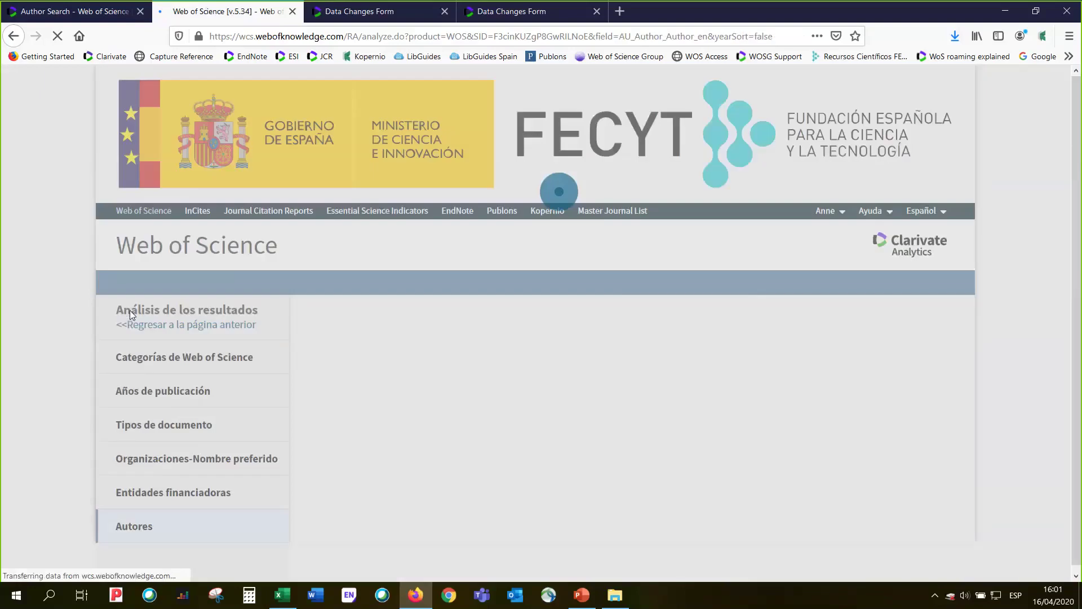
{"action": "scroll", "coordinate": [66, 369], "scroll_direction": "down", "scroll_amount": 3}
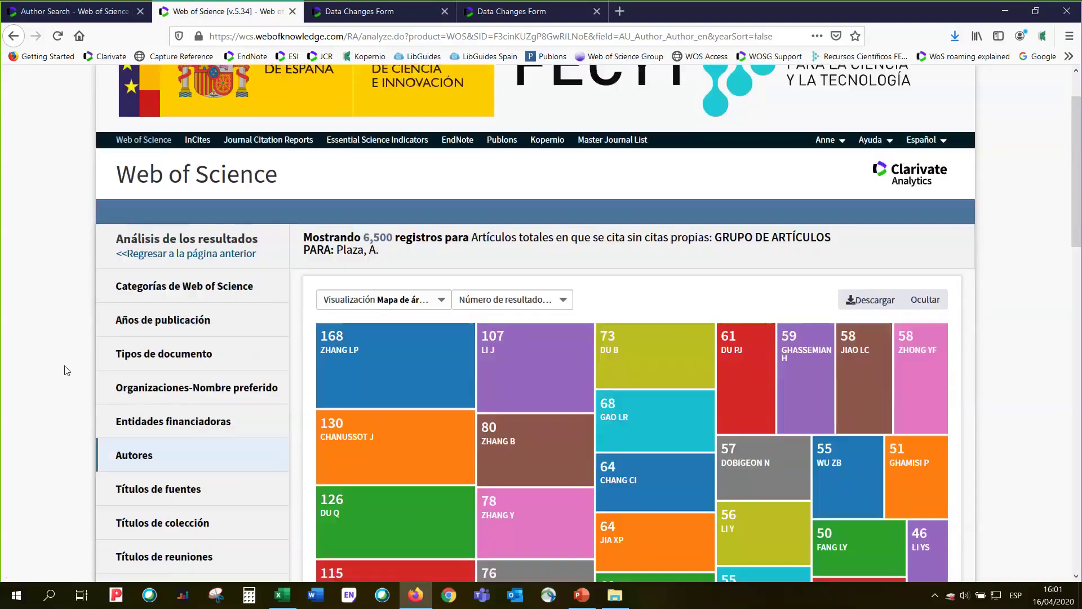
{"action": "scroll", "coordinate": [66, 371], "scroll_direction": "down", "scroll_amount": 1}
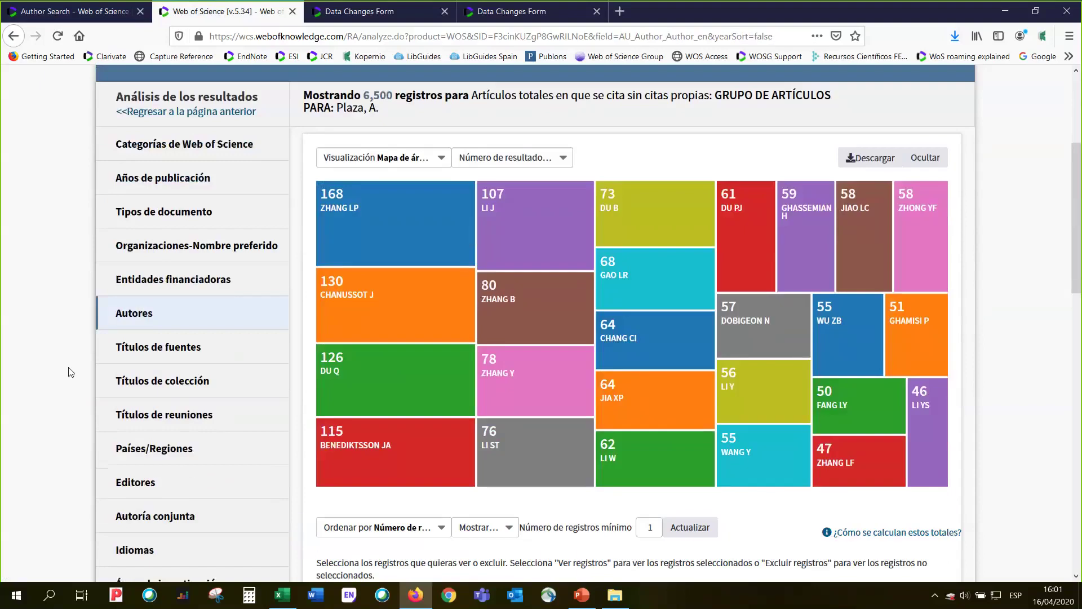
{"action": "scroll", "coordinate": [71, 372], "scroll_direction": "down", "scroll_amount": 4}
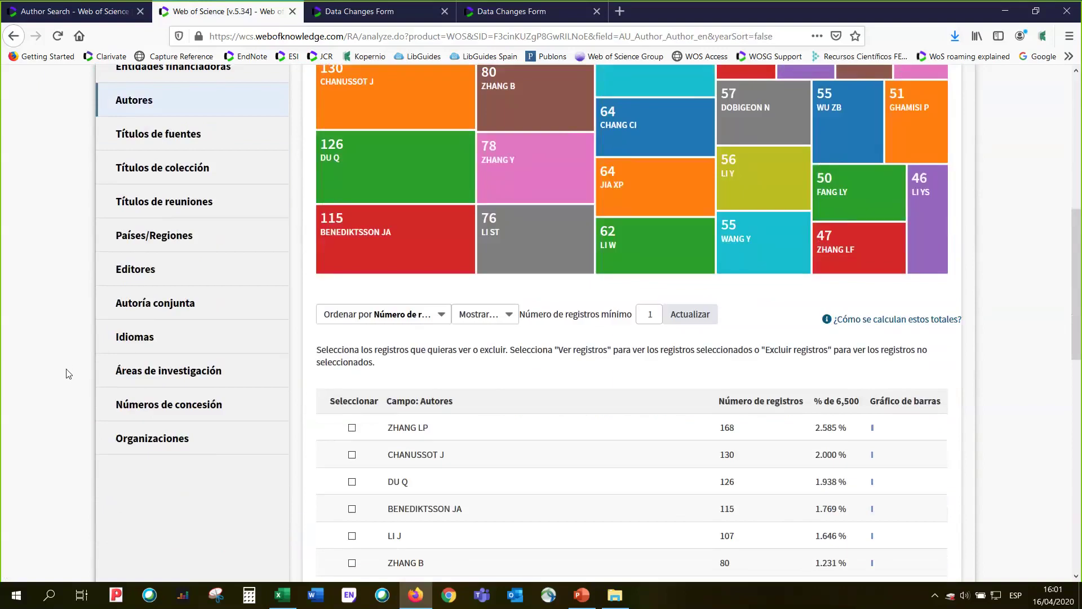
{"action": "scroll", "coordinate": [68, 374], "scroll_direction": "up", "scroll_amount": 2}
{"action": "scroll", "coordinate": [68, 374], "scroll_direction": "up", "scroll_amount": 1}
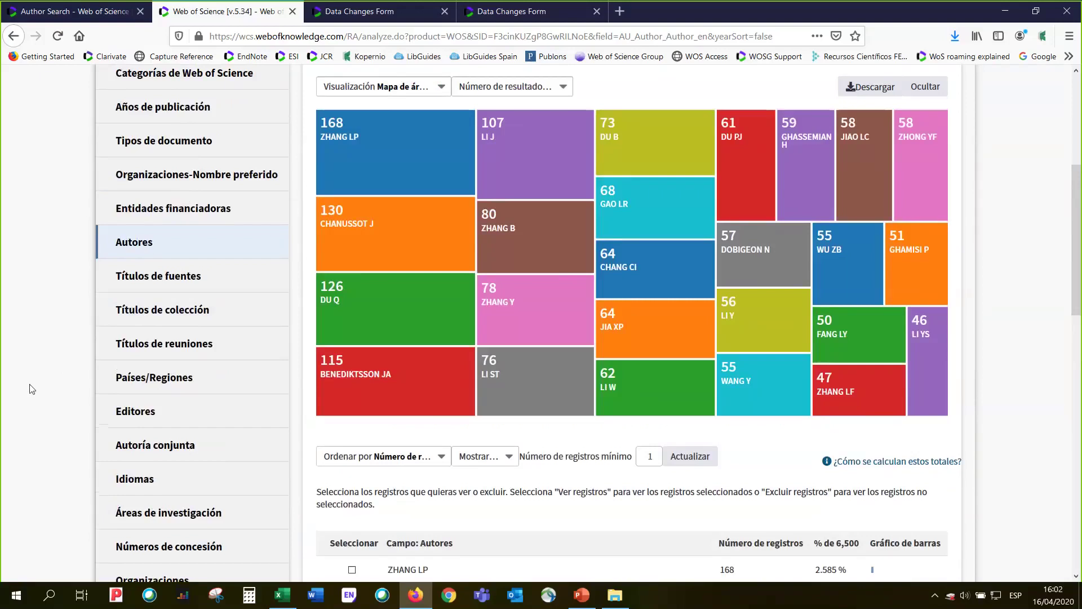
{"action": "scroll", "coordinate": [32, 389], "scroll_direction": "up", "scroll_amount": 2}
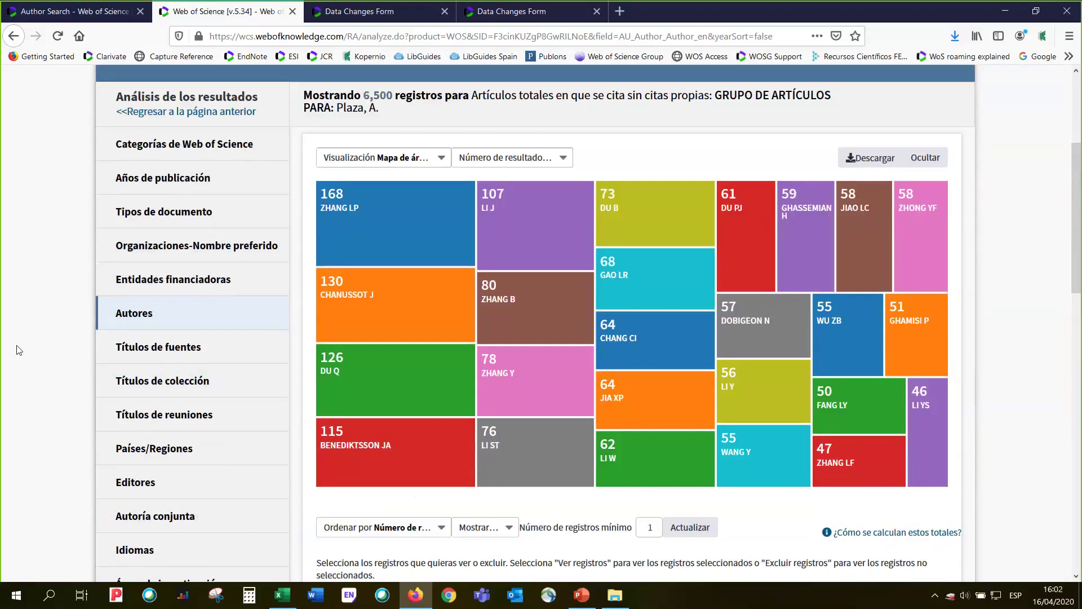
{"action": "left_click", "coordinate": [154, 354]}
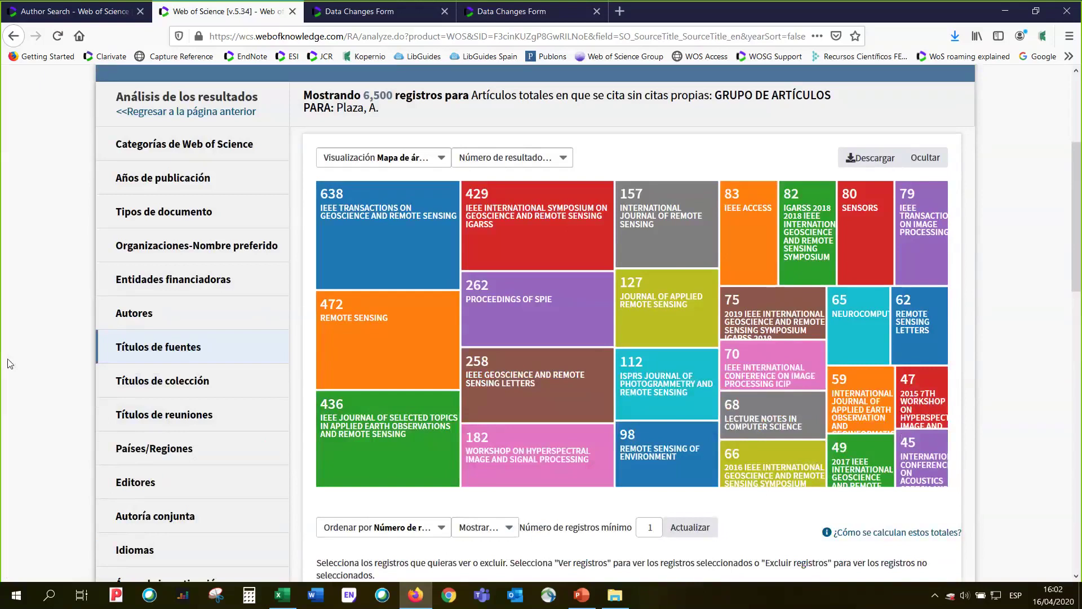
Return to the author search page and search by name using the author's surname and first name
{"action": "left_click", "coordinate": [63, 14]}
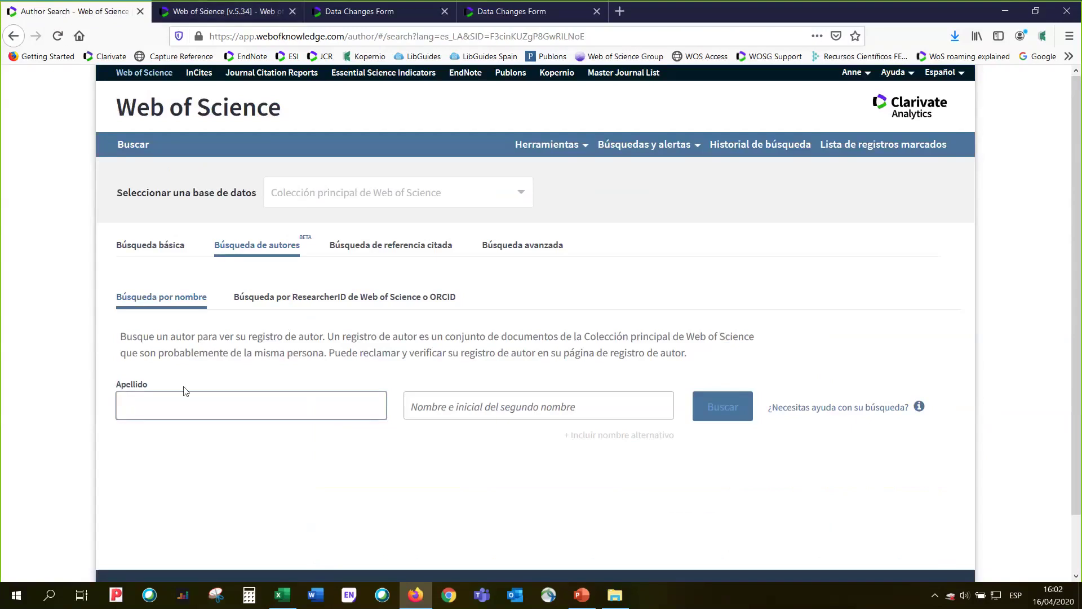
{"action": "type", "text": "plaza"}
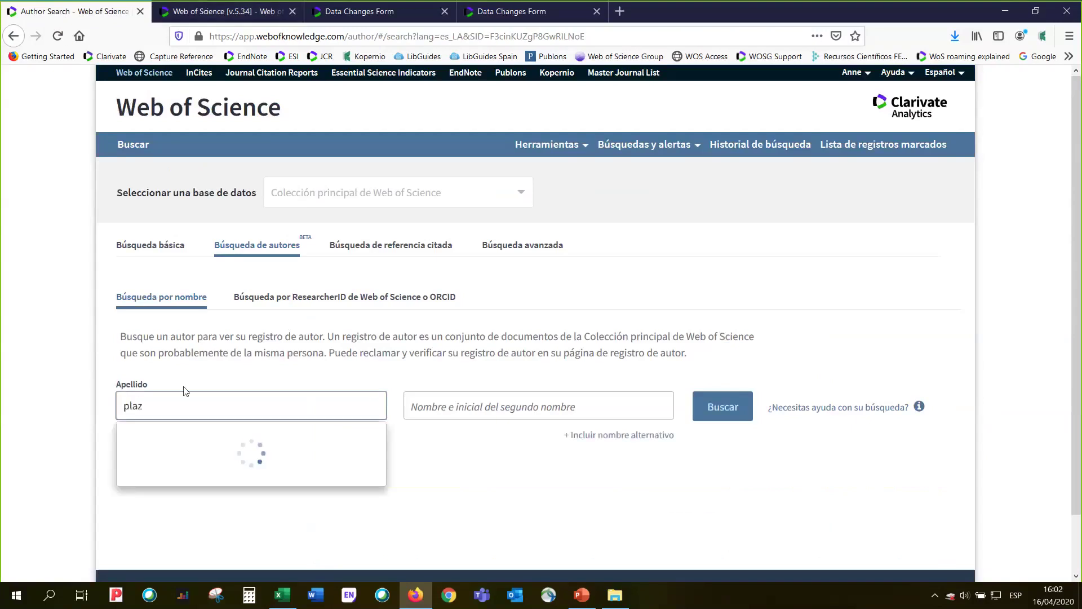
{"action": "left_click", "coordinate": [456, 408]}
{"action": "type", "text": "antonio"}
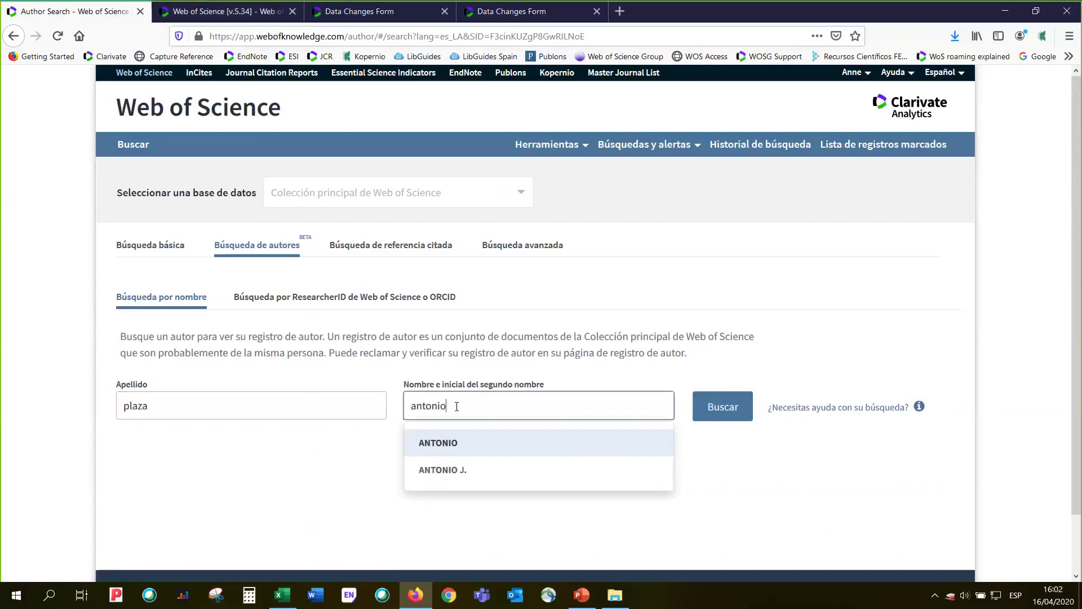
{"action": "left_click", "coordinate": [716, 411]}
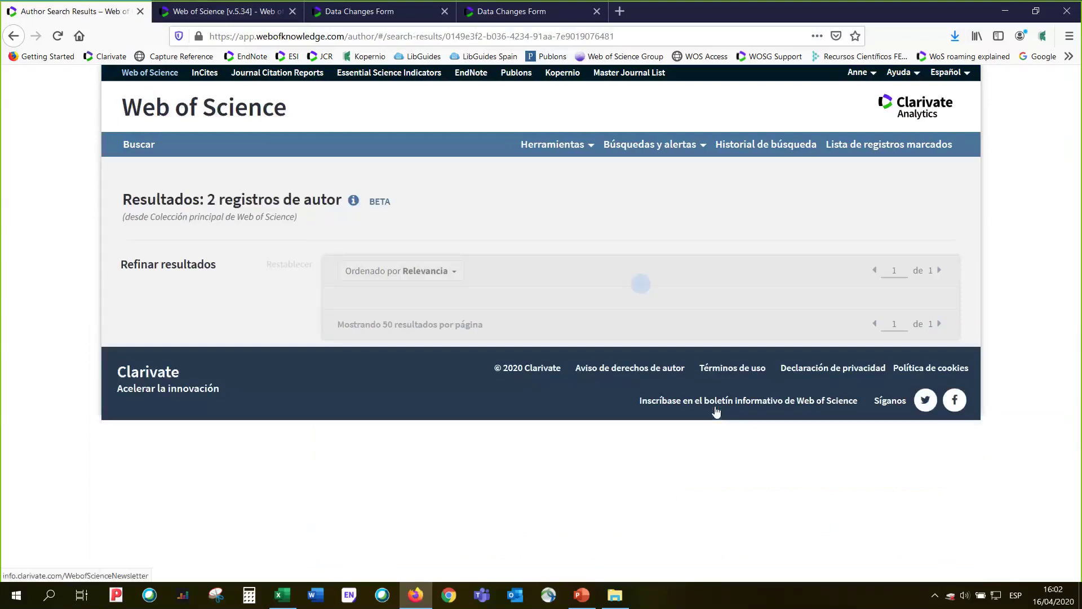
Open the Universidad de Extremadura author's record from the results and review its "Red de citas" metrics
{"action": "left_click", "coordinate": [391, 370]}
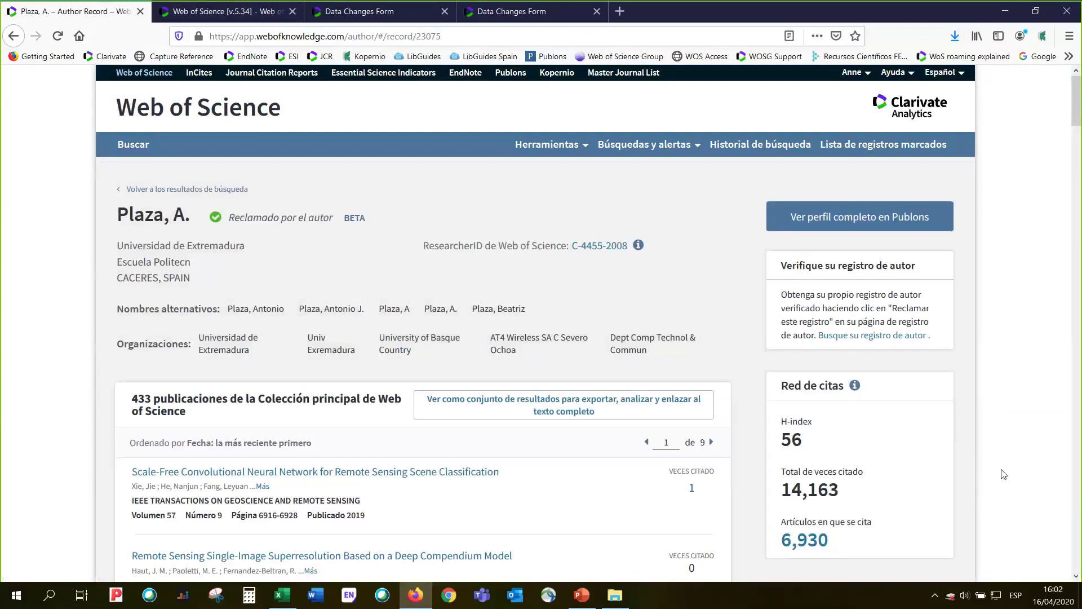
{"action": "scroll", "coordinate": [1004, 474], "scroll_direction": "down", "scroll_amount": 2}
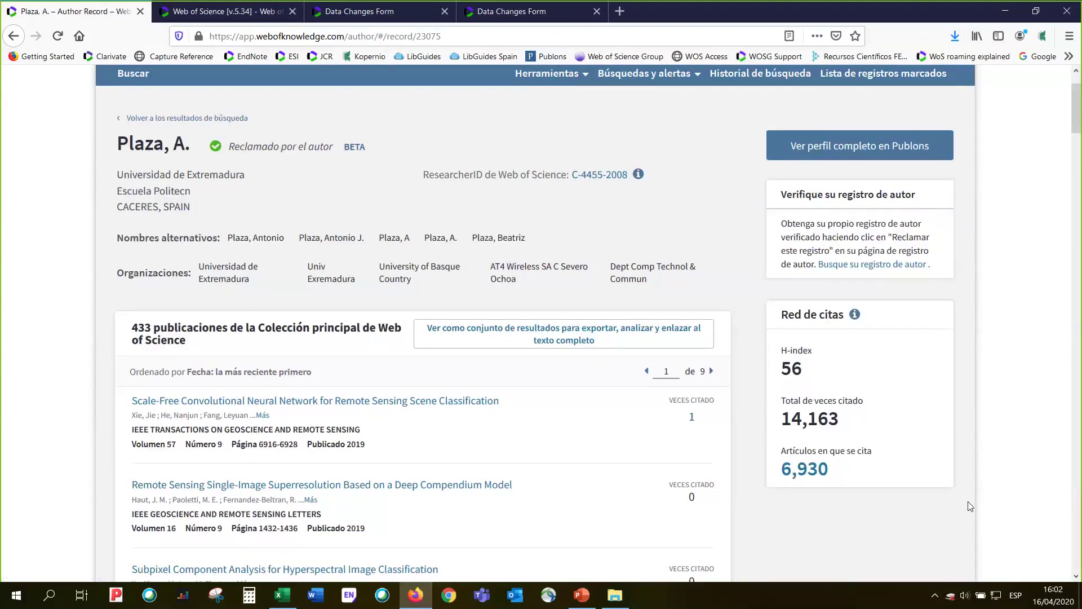
{"action": "scroll", "coordinate": [970, 506], "scroll_direction": "down", "scroll_amount": 2}
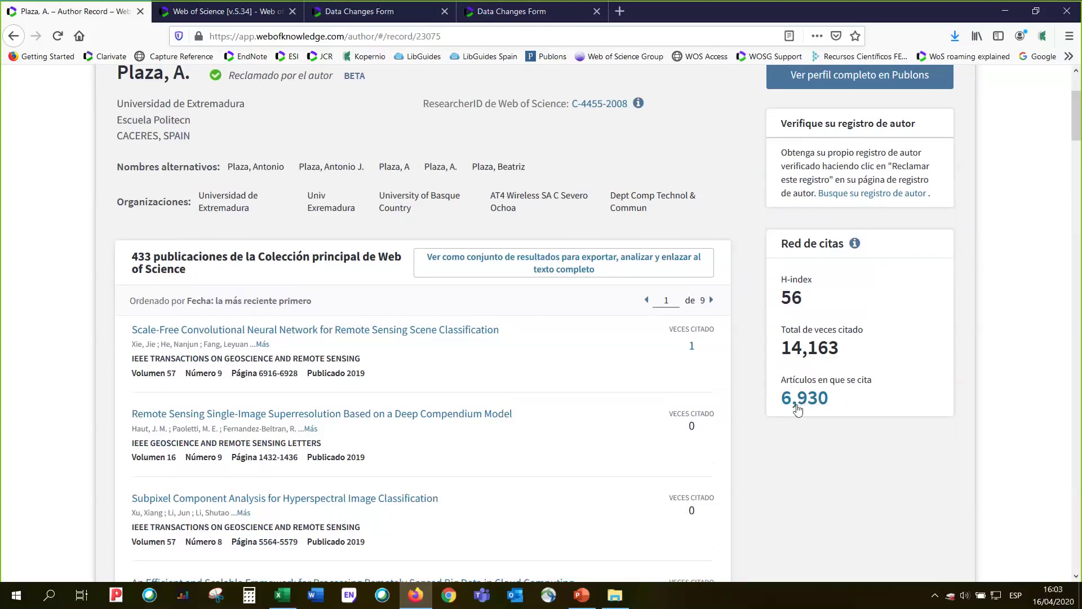
Switch to the PowerPoint course deck and present the citation alert agenda slide and the "Crear una alerta de cita" slide, ending the show there
{"action": "left_click", "coordinate": [582, 594]}
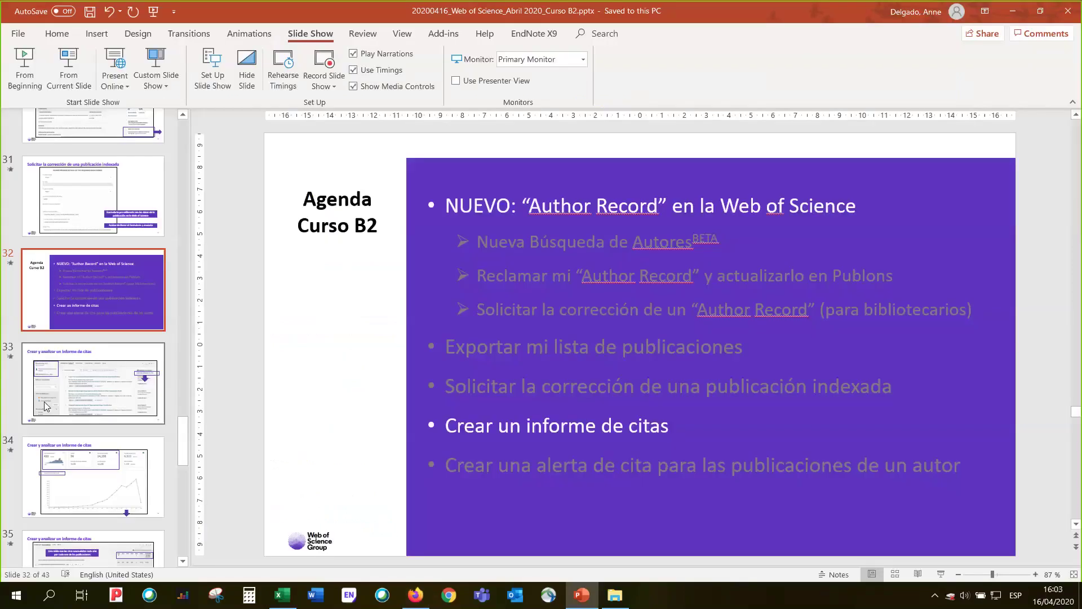
{"action": "key", "text": "Down"}
{"action": "left_click", "coordinate": [73, 75]}
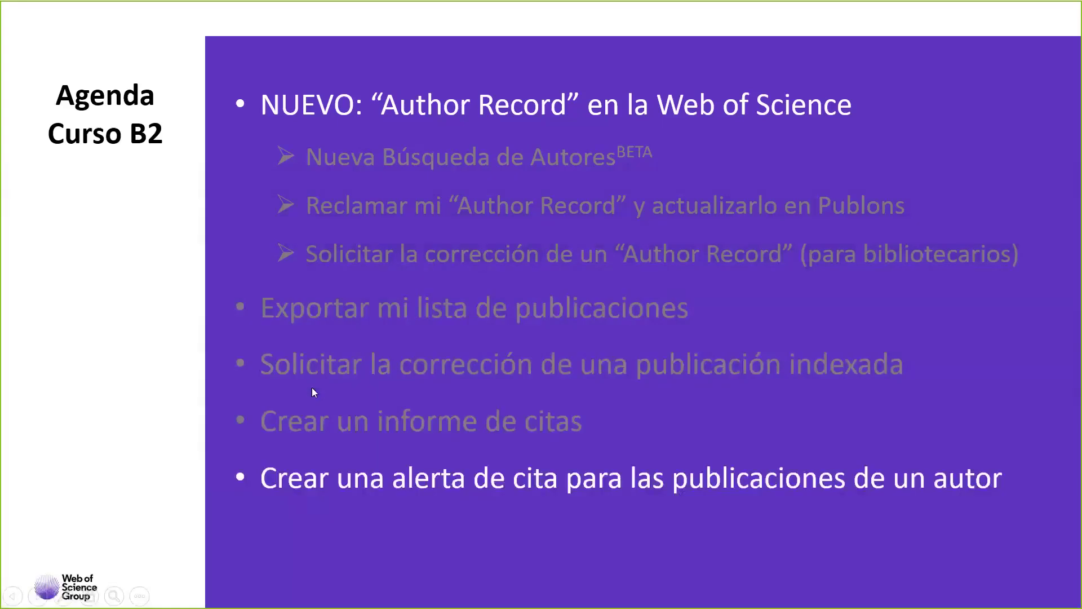
{"action": "key", "text": "Right"}
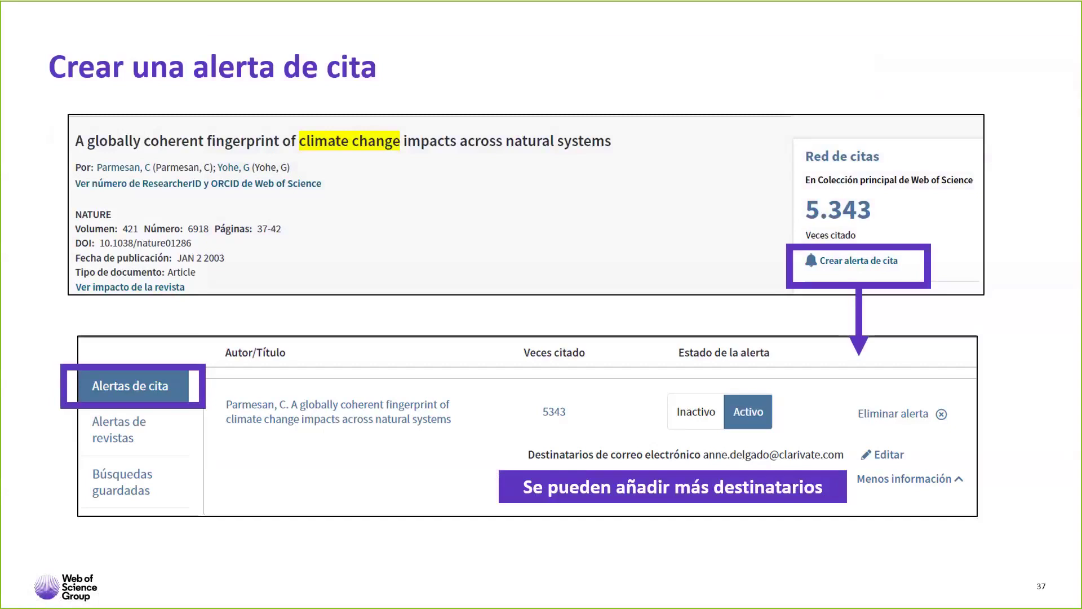
{"action": "key", "text": "Escape"}
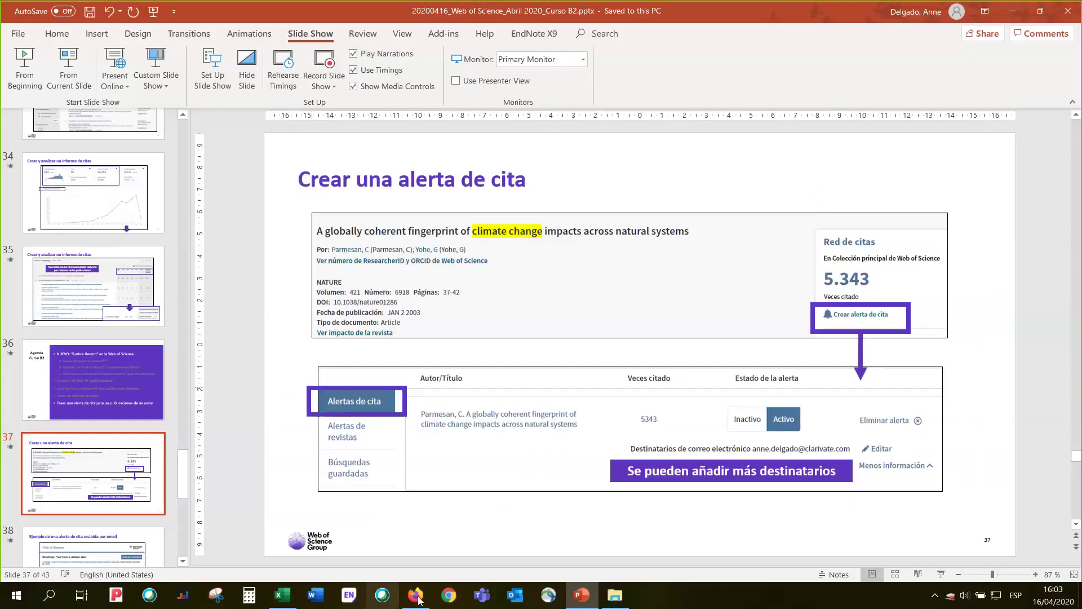
Return to Firefox, view the author's publications as a result set and open the record "Scale-Free Convolutional Neural Network for Remote Sensing Scene Classification"
{"action": "left_click", "coordinate": [417, 597]}
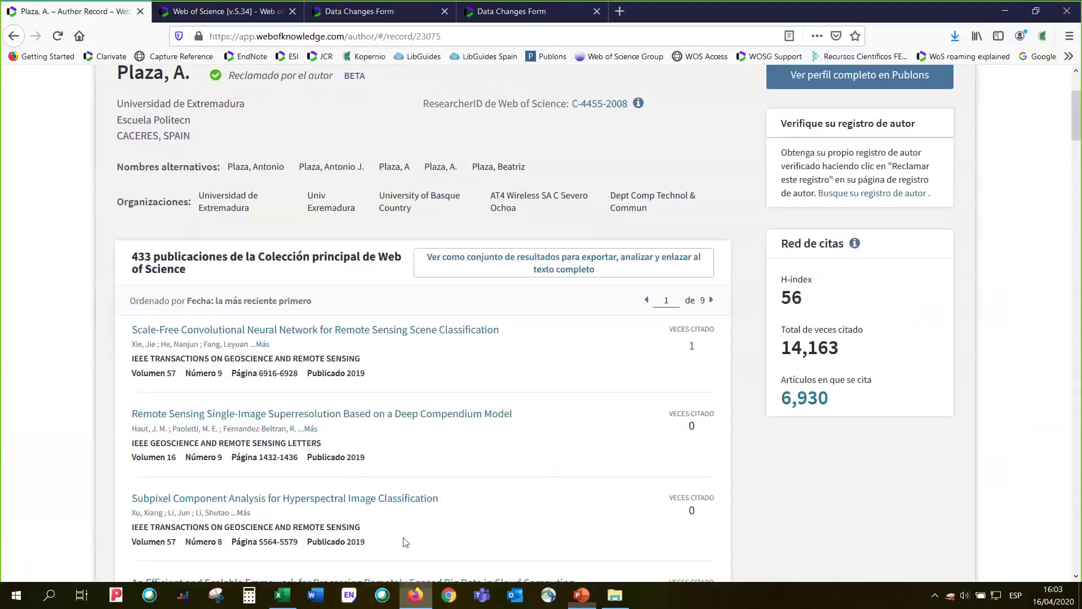
{"action": "left_click", "coordinate": [526, 270]}
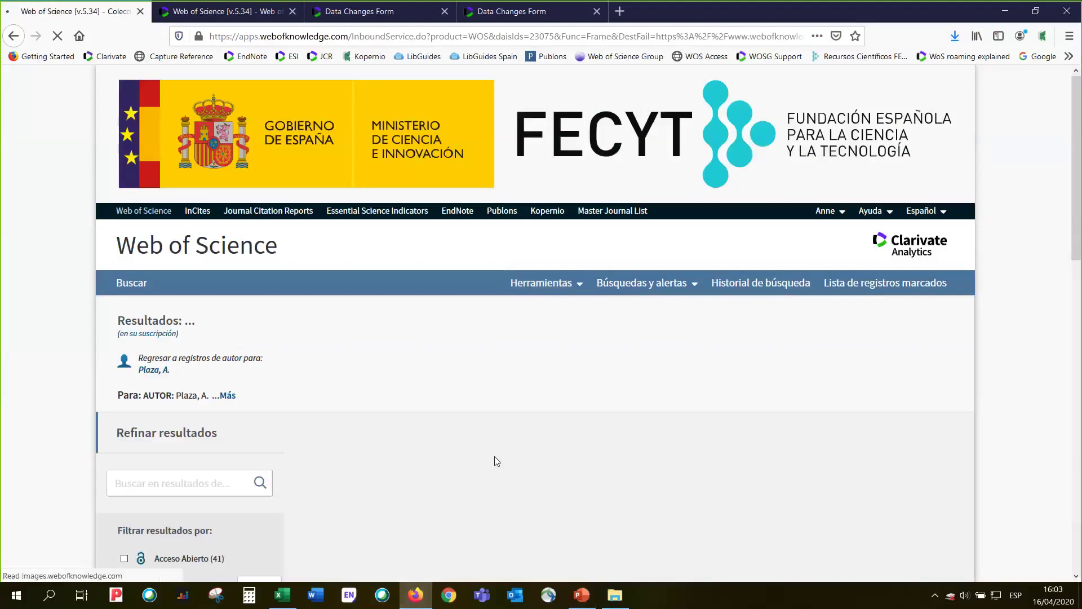
{"action": "scroll", "coordinate": [507, 338], "scroll_direction": "down", "scroll_amount": 3}
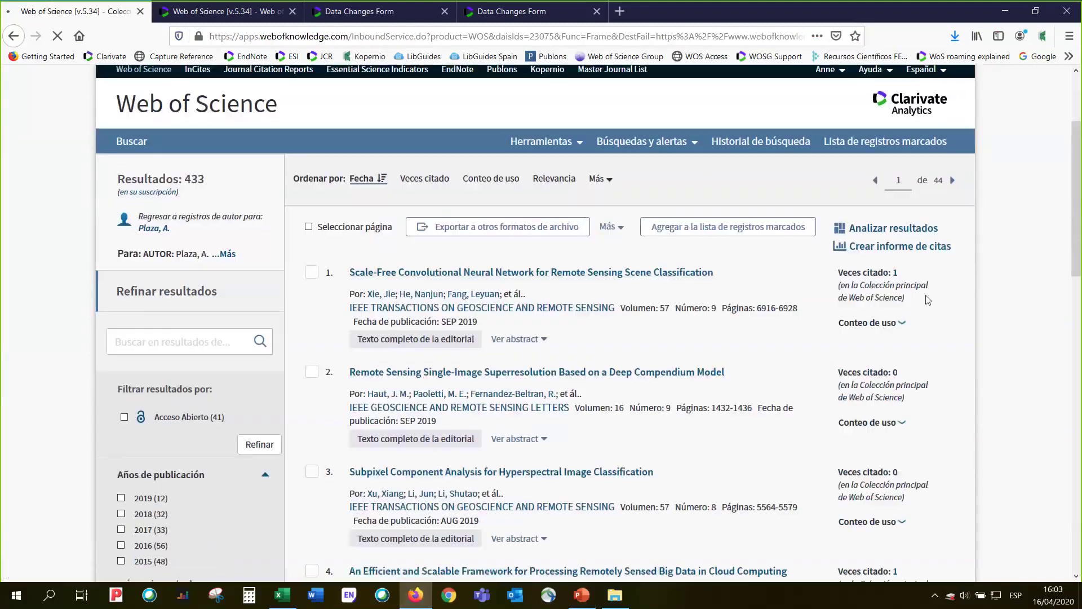
{"action": "left_click", "coordinate": [513, 273]}
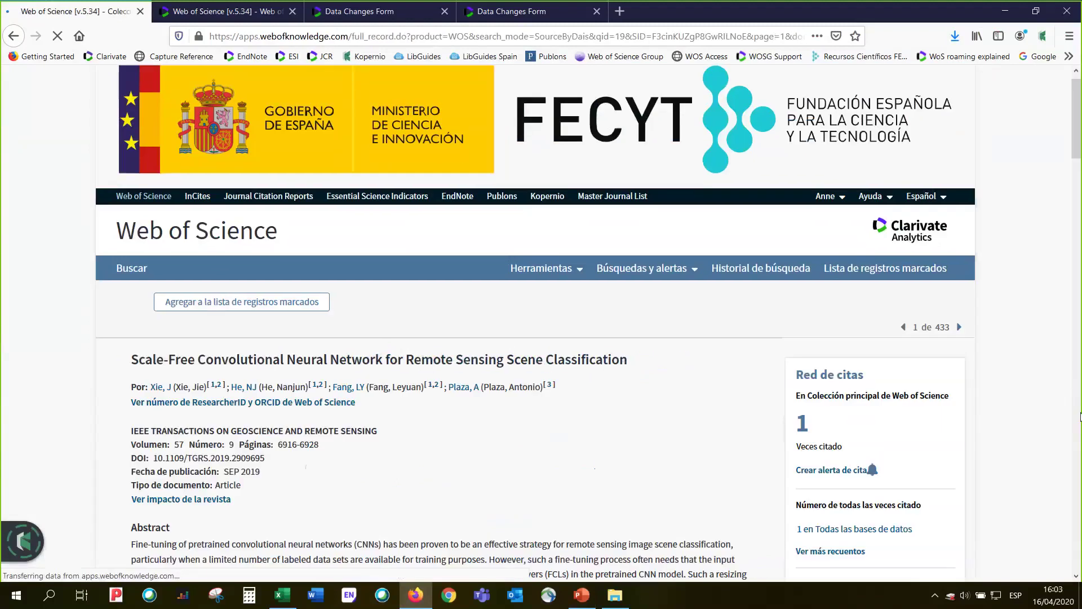
{"action": "scroll", "coordinate": [1081, 416], "scroll_direction": "down", "scroll_amount": 2}
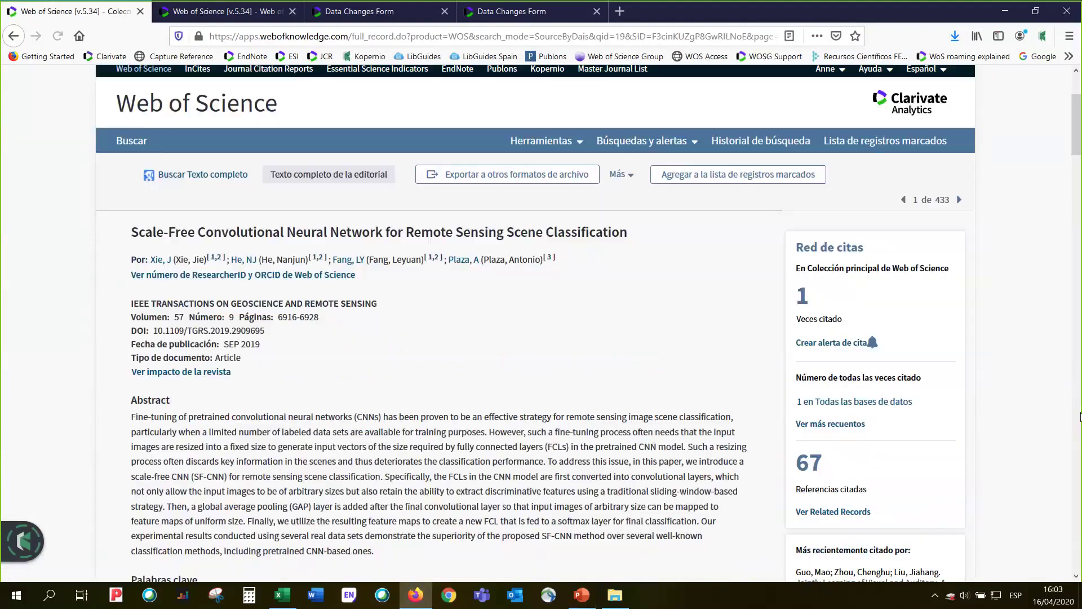
Create and save a citation alert for this article using the account's e-mail, and dismiss the confirmation
{"action": "left_click", "coordinate": [833, 344]}
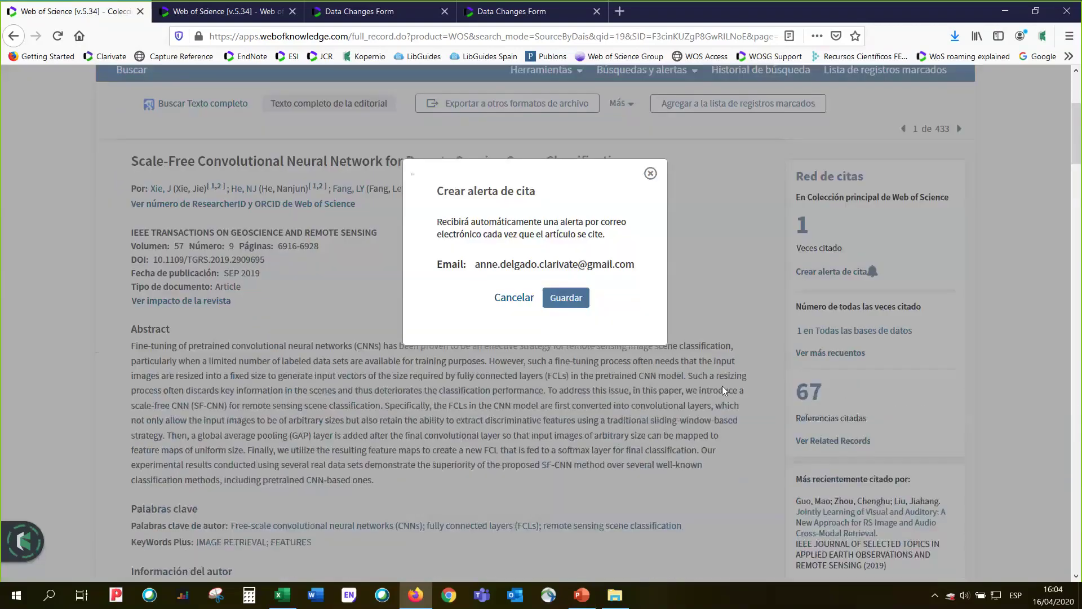
{"action": "left_click", "coordinate": [574, 303]}
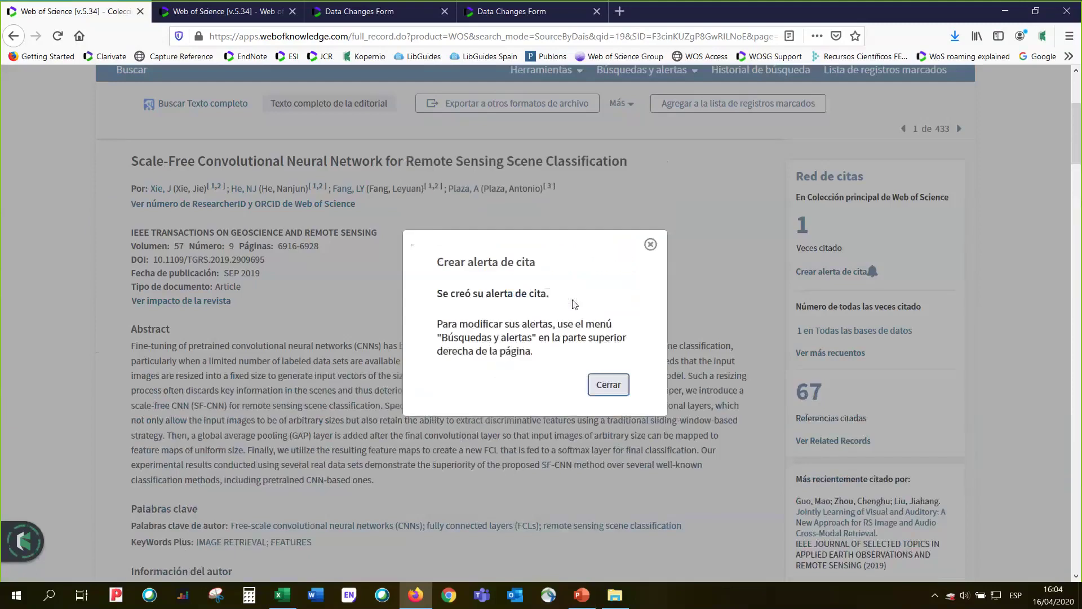
{"action": "left_click", "coordinate": [651, 246]}
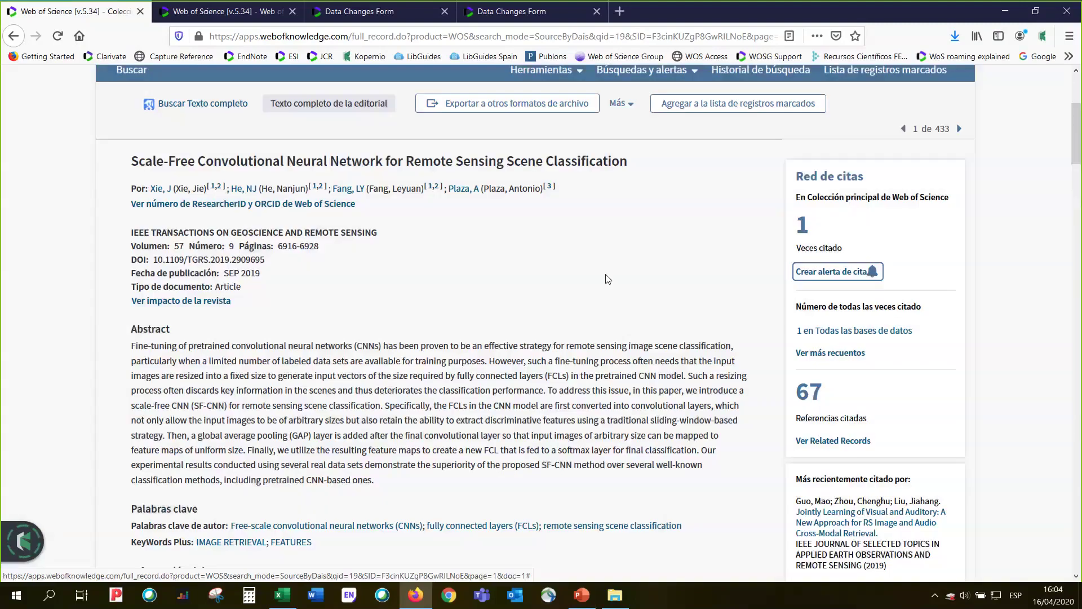
Open the "Alertas de citas" management page for the account's saved citation alerts
{"action": "scroll", "coordinate": [609, 279], "scroll_direction": "up", "scroll_amount": 1}
{"action": "mouse_move", "coordinate": [642, 140]}
{"action": "left_click", "coordinate": [623, 186]}
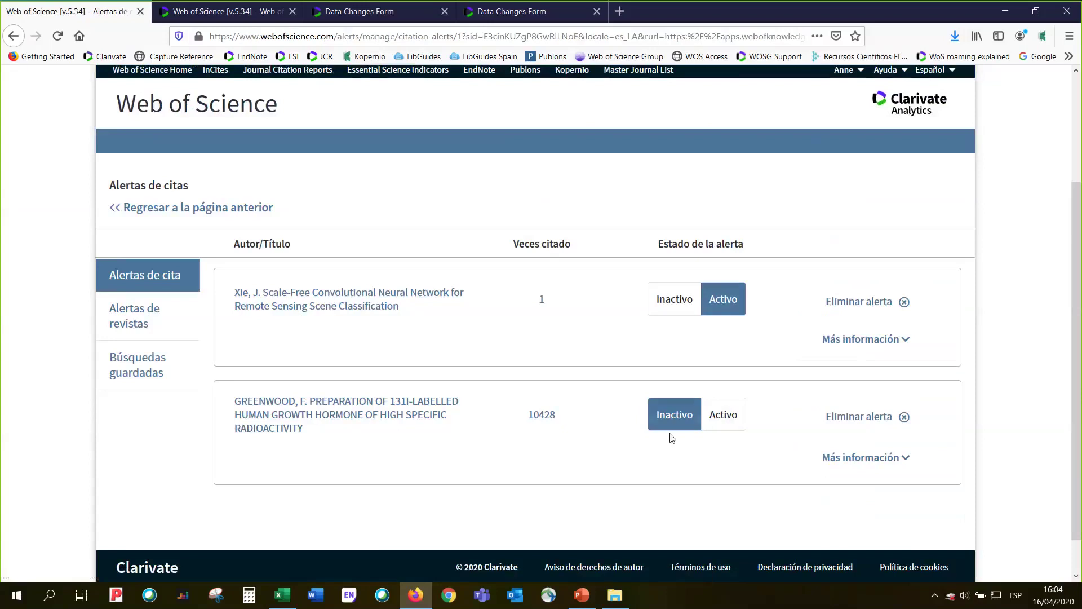
Inspect the e-mail recipients and recipient editing options of the "Scale-Free Convolutional Neural Network" alert, and collapse its details without making changes
{"action": "left_click", "coordinate": [850, 345]}
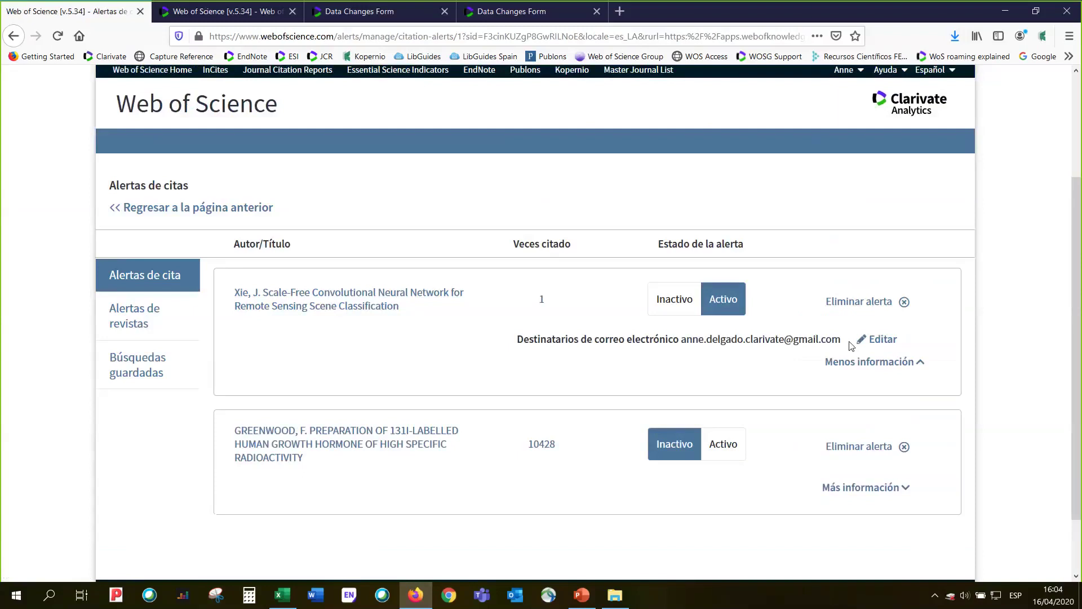
{"action": "left_click", "coordinate": [869, 340]}
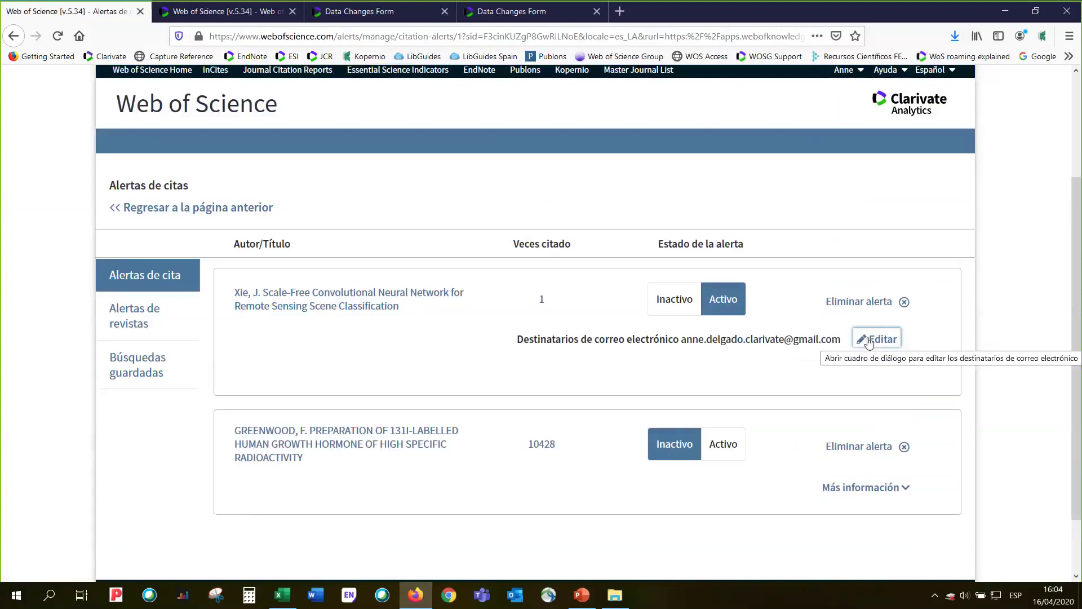
{"action": "left_click", "coordinate": [869, 341]}
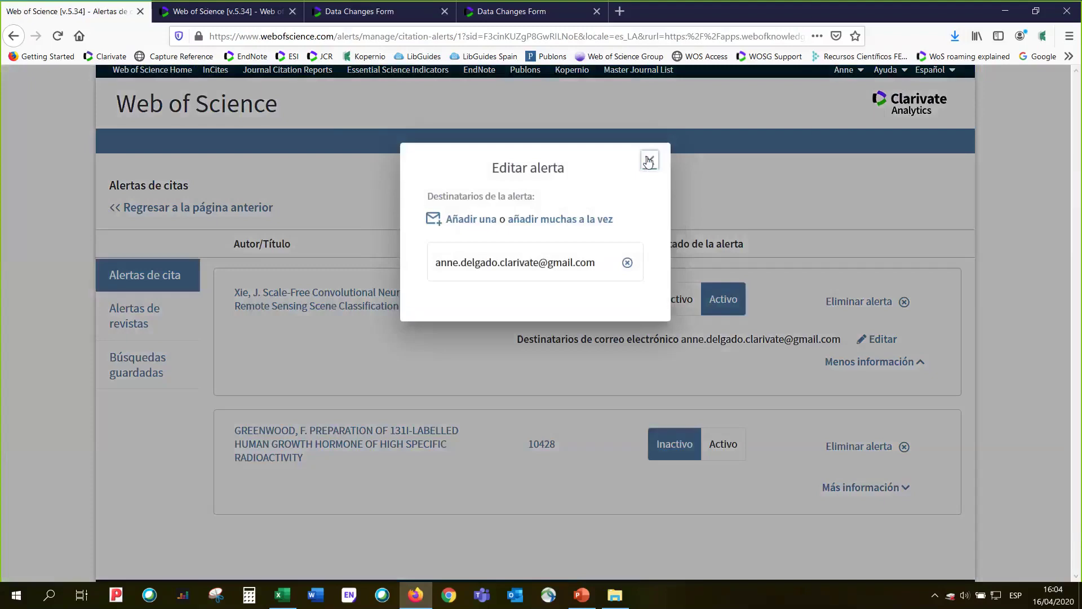
{"action": "left_click", "coordinate": [650, 161]}
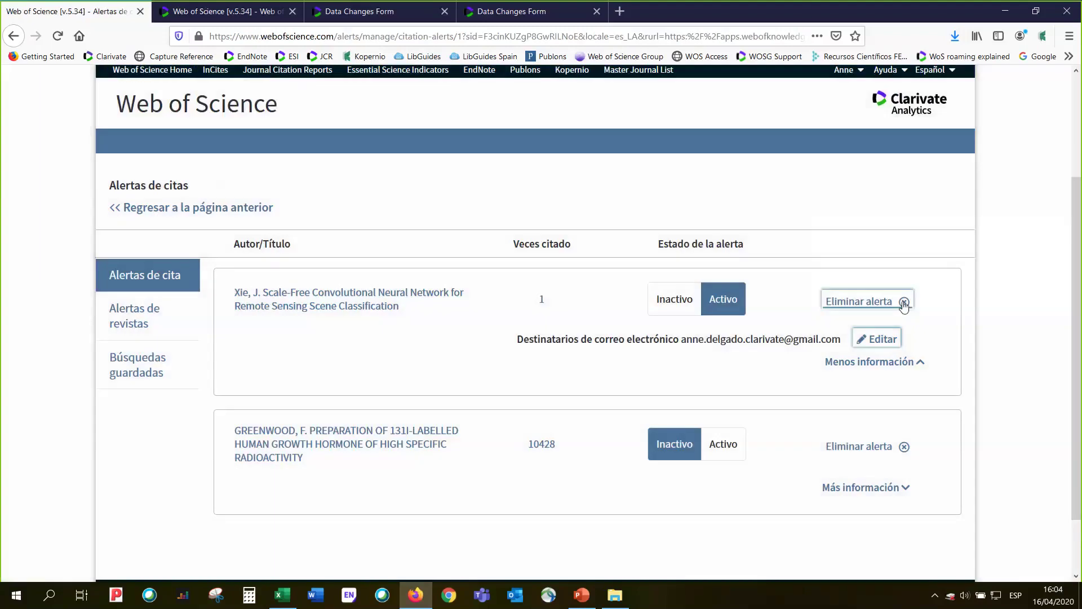
{"action": "left_click", "coordinate": [919, 363]}
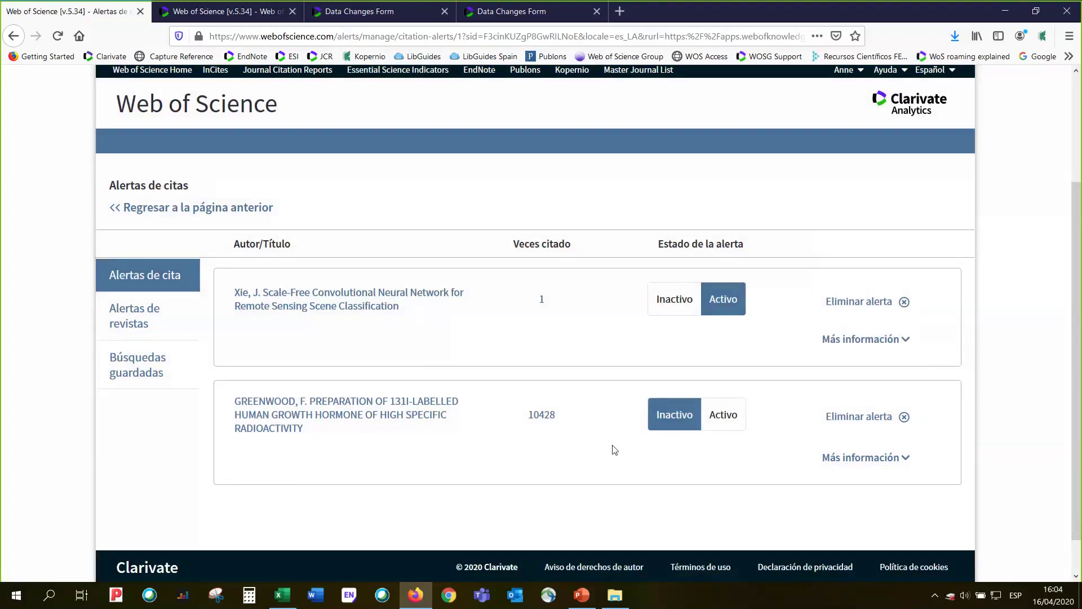
Switch to PowerPoint and present from slide 38, "Ejemplo de una alerta de cita recibida por email", through the online help slide to "¿Preguntas?"
{"action": "left_click", "coordinate": [582, 595]}
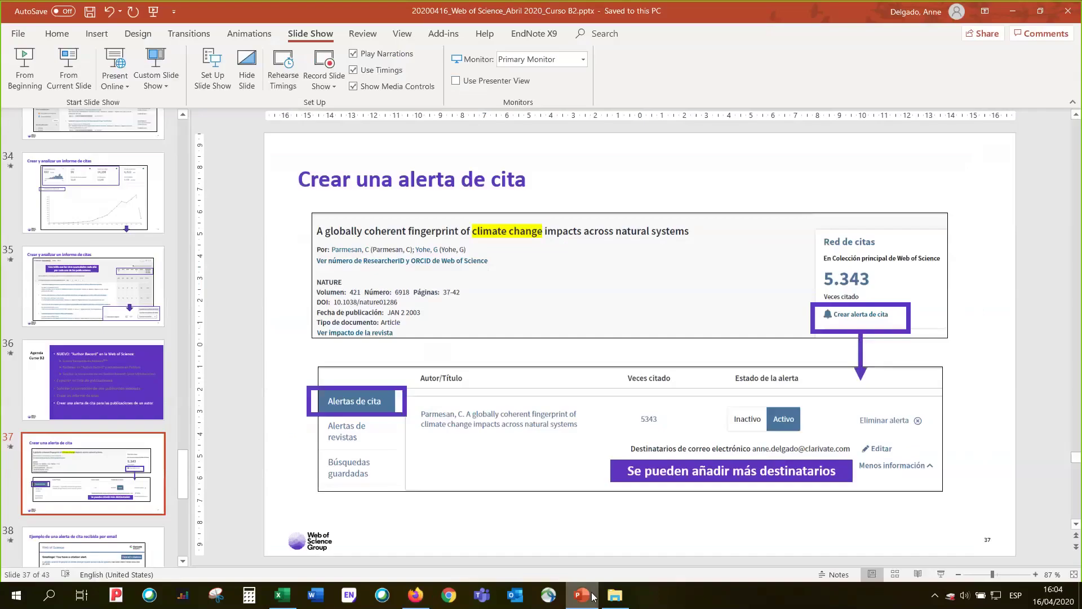
{"action": "scroll", "coordinate": [110, 386], "scroll_direction": "down", "scroll_amount": 3}
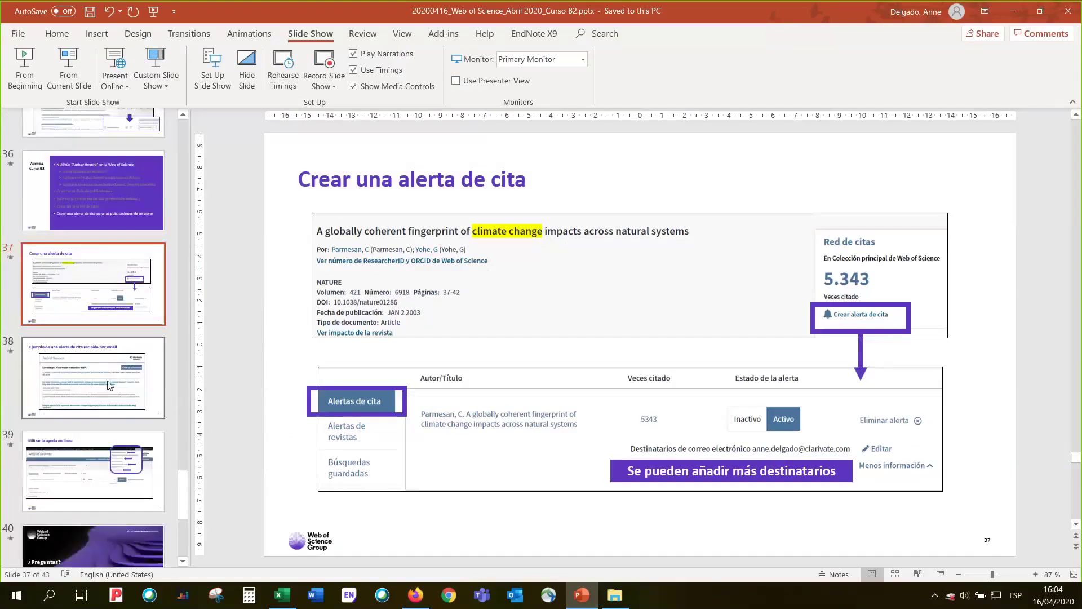
{"action": "left_click", "coordinate": [110, 385]}
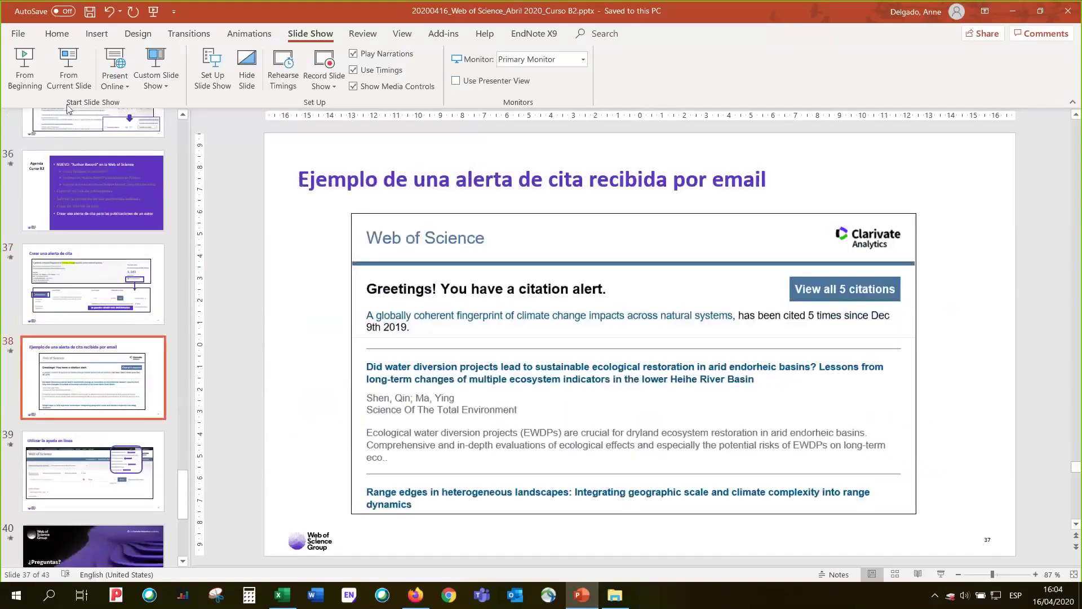
{"action": "left_click", "coordinate": [68, 69]}
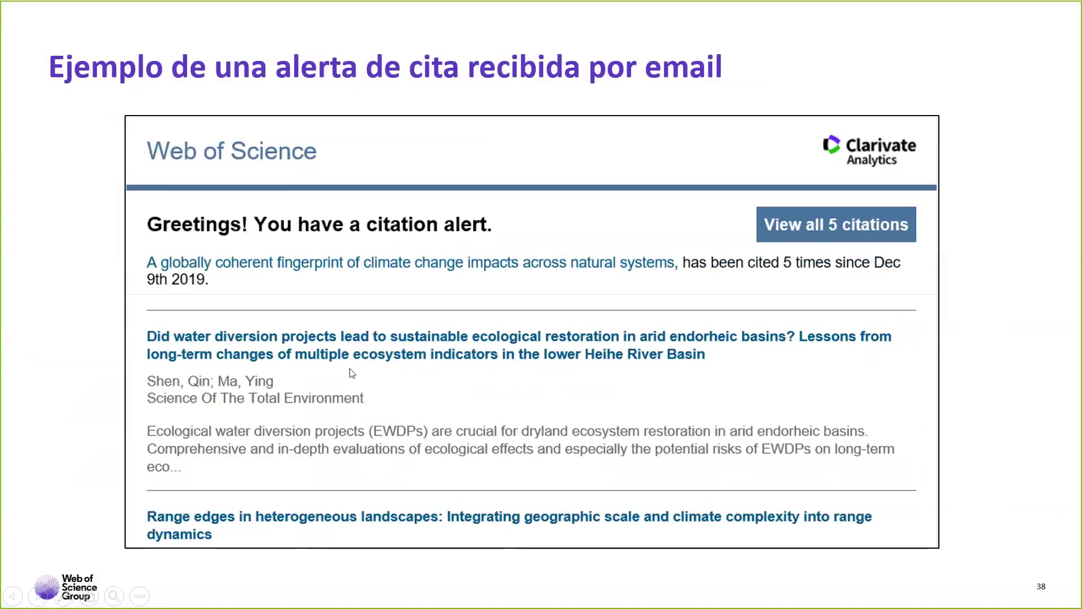
{"action": "left_click", "coordinate": [456, 392]}
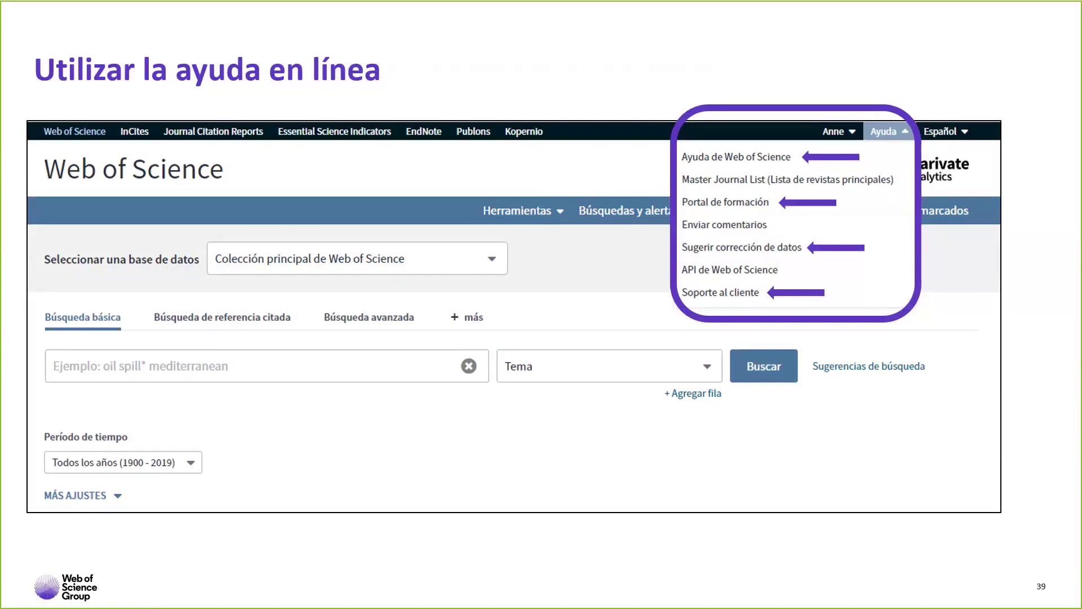
{"action": "key", "text": "Right"}
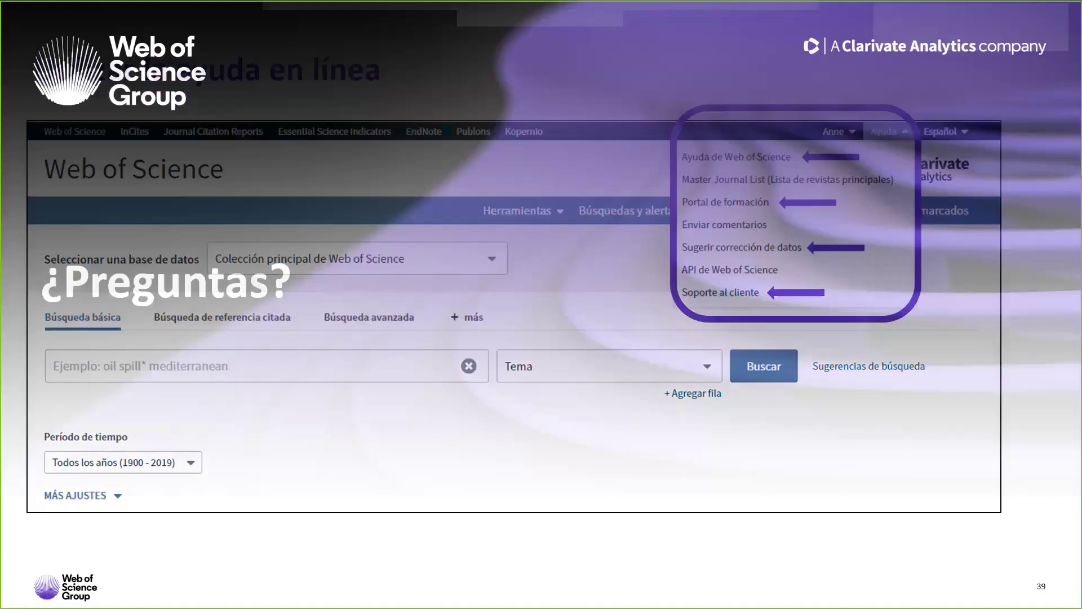